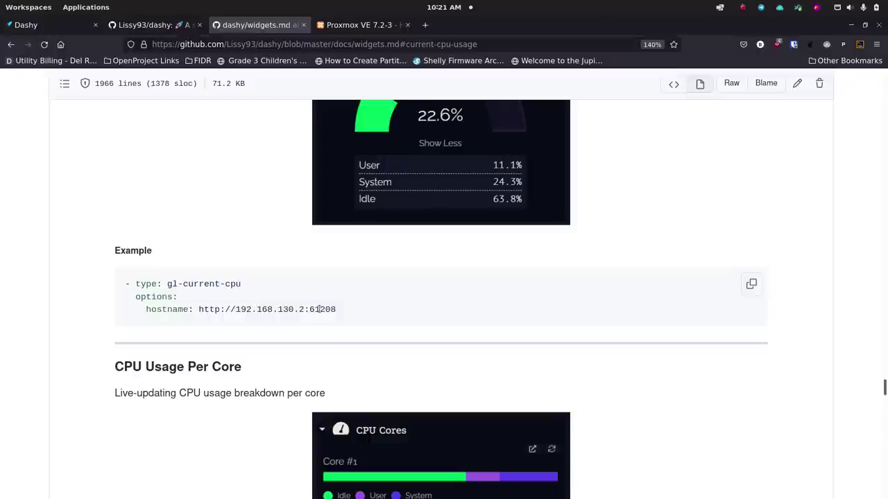
# Examine the Current CPU Usage widget's preview and example configuration in the docs alongside the Bia Info gauges on the Dashy dashboard.
pyautogui.scroll(3, 283, 220)
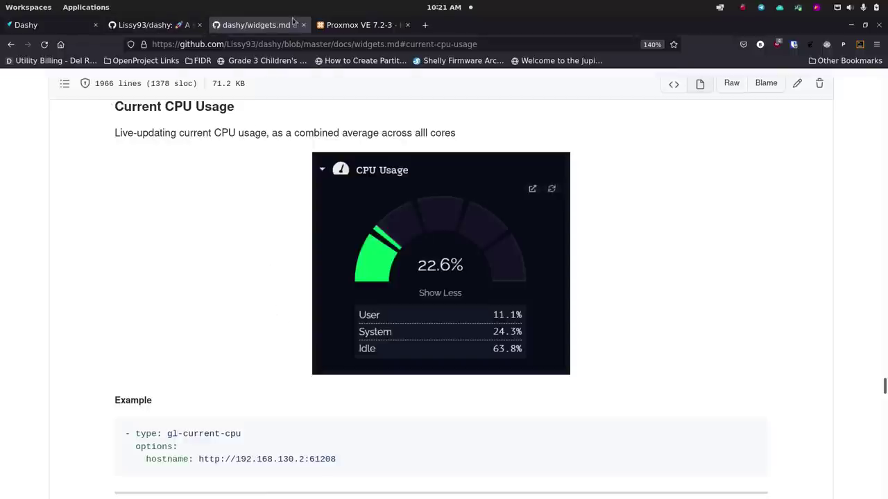
pyautogui.scroll(-2, 297, 422)
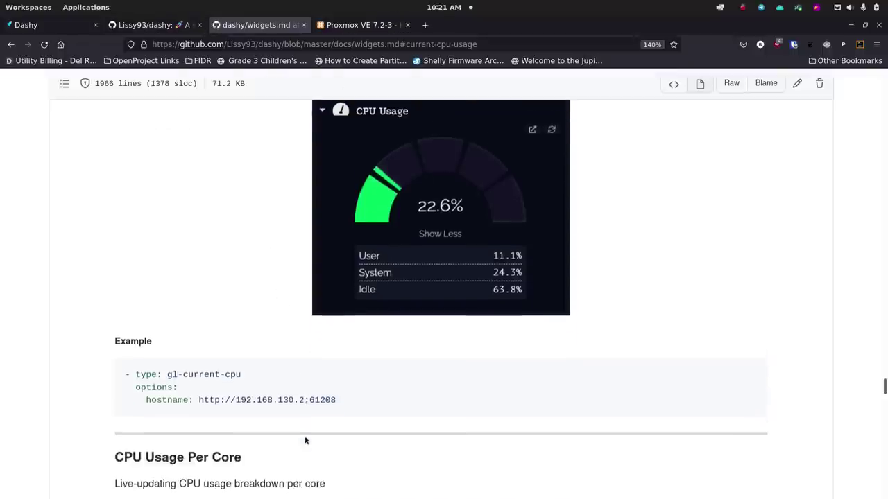
pyautogui.scroll(2, 296, 420)
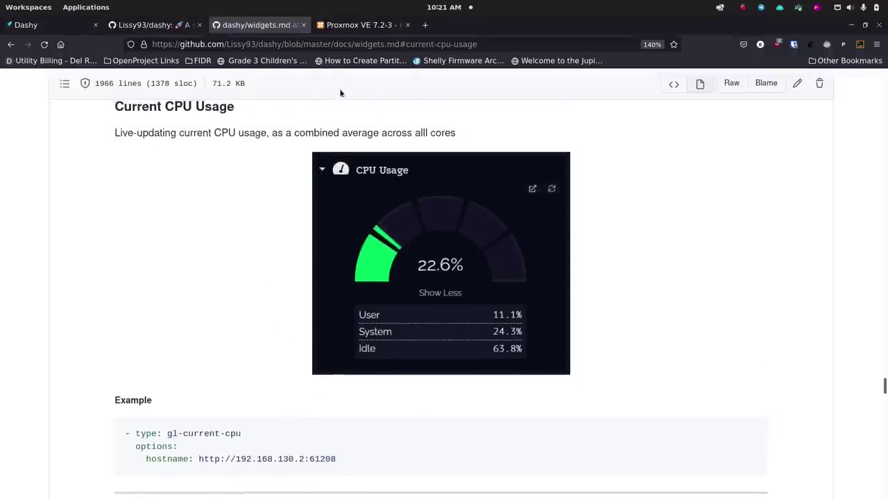
pyautogui.click(62, 27)
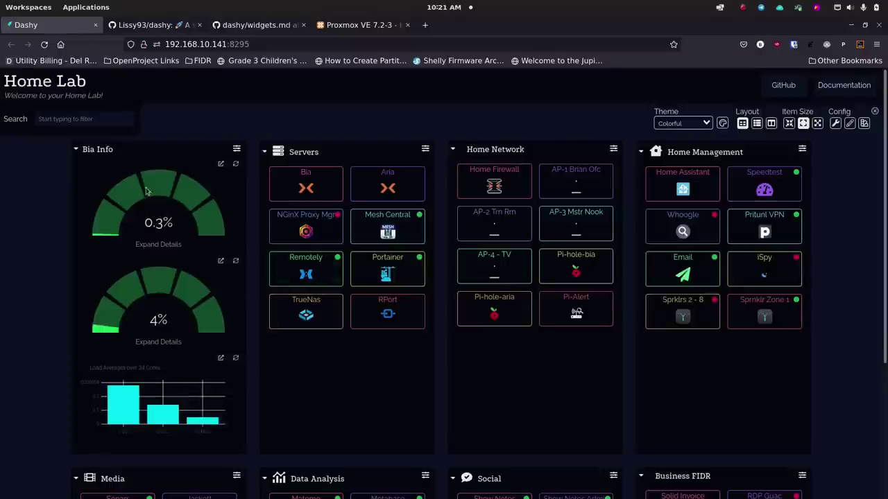
pyautogui.moveTo(173, 396)
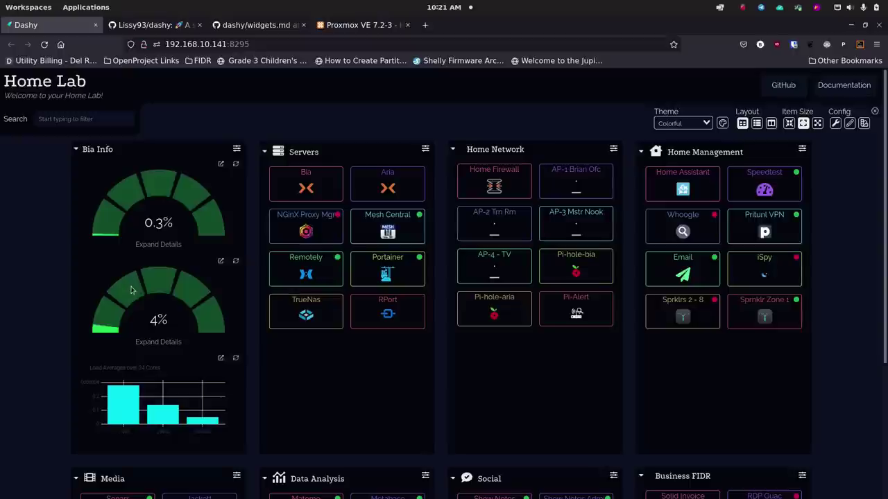
pyautogui.moveTo(186, 414)
pyautogui.scroll(-1, 410, 425)
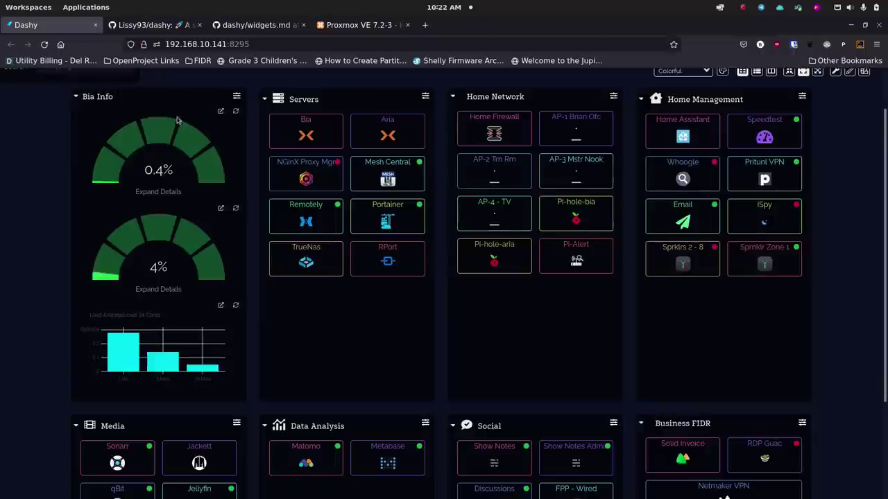
pyautogui.click(155, 26)
pyautogui.click(247, 25)
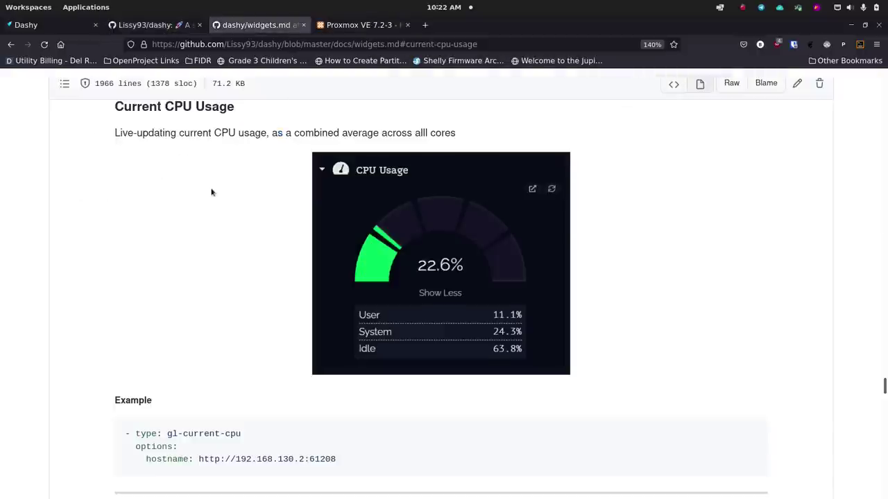
pyautogui.scroll(-3, 212, 193)
pyautogui.scroll(1, 213, 192)
# Switch to the terminal and run the glances command to check whether Glances is installed.
pyautogui.moveTo(414, 494)
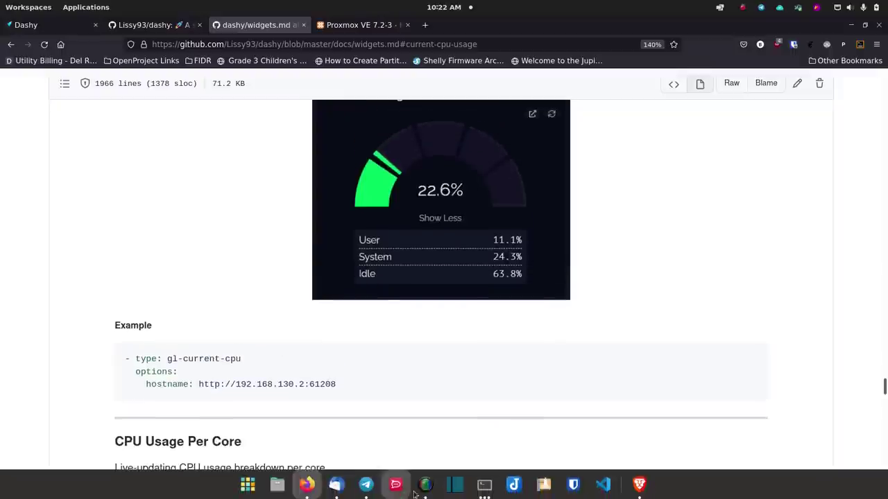
pyautogui.click(483, 485)
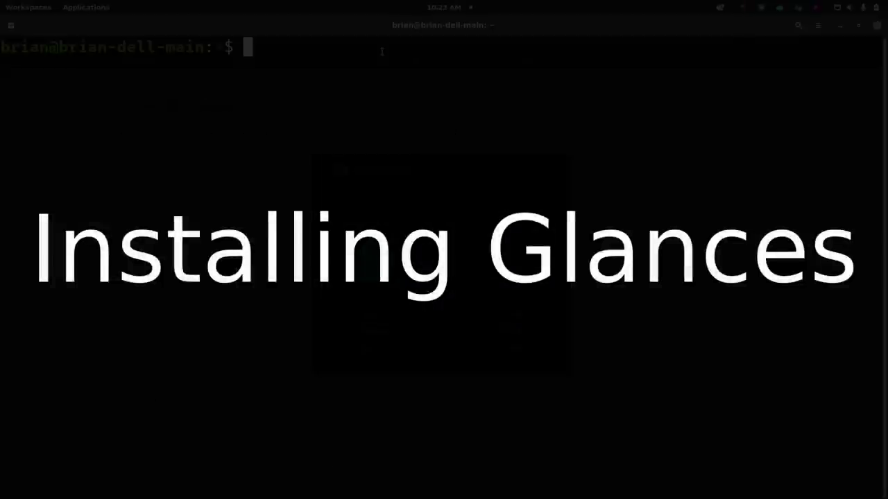
pyautogui.write('glances')
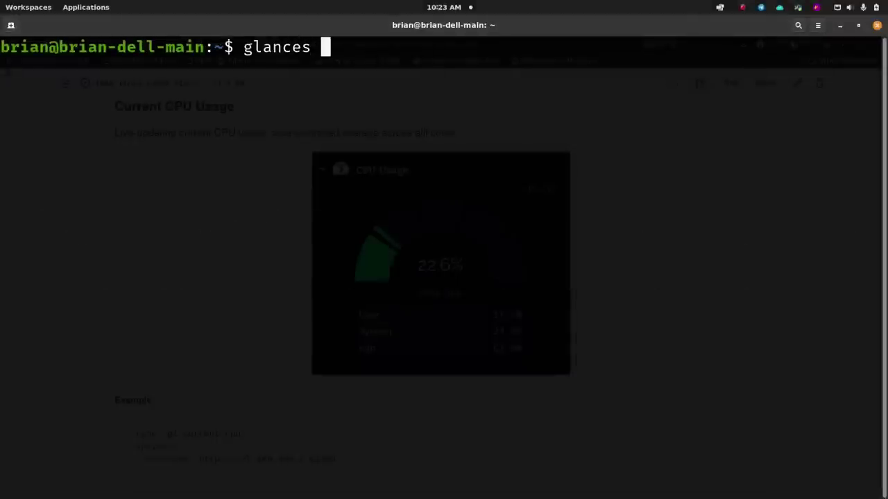
pyautogui.press('Return')
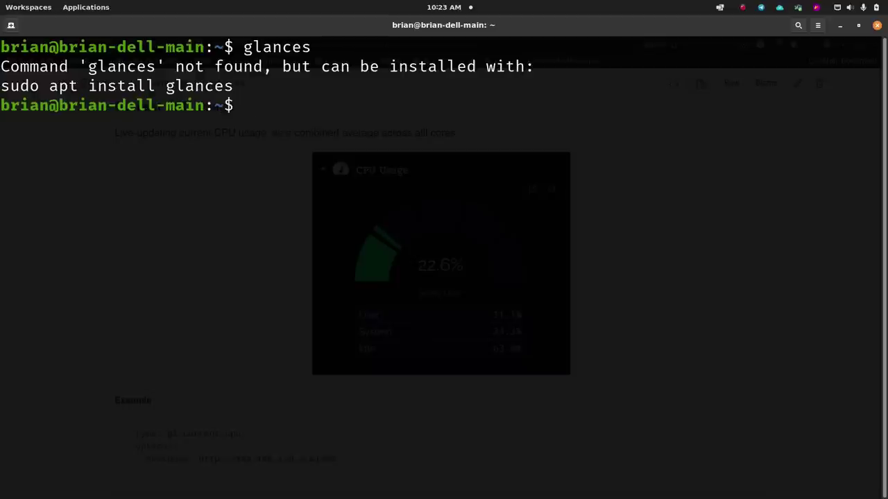
pyautogui.write('sudo apt')
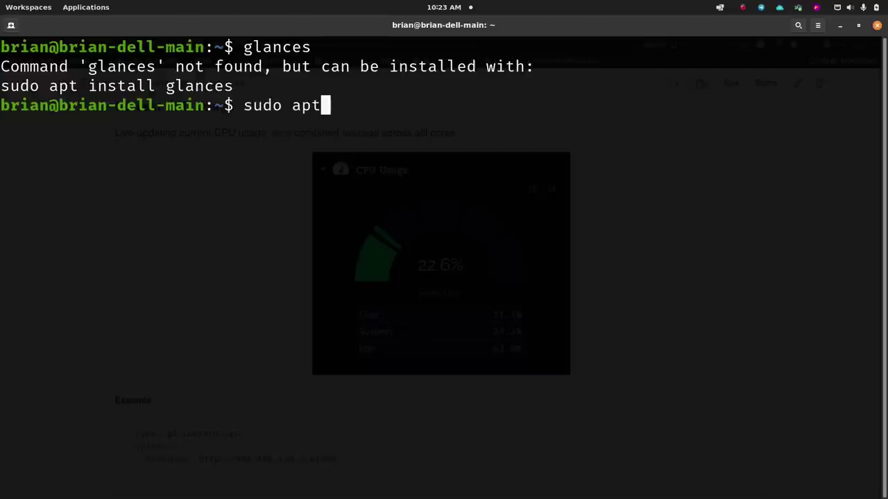
pyautogui.write(' install pip')
pyautogui.press('BackSpace')
pyautogui.press('BackSpace')
pyautogui.press('BackSpace')
pyautogui.press('BackSpace')
pyautogui.press('BackSpace')
pyautogui.press('BackSpace')
pyautogui.press('BackSpace')
pyautogui.press('BackSpace')
pyautogui.press('BackSpace')
pyautogui.press('BackSpace')
pyautogui.press('BackSpace')
pyautogui.press('BackSpace')
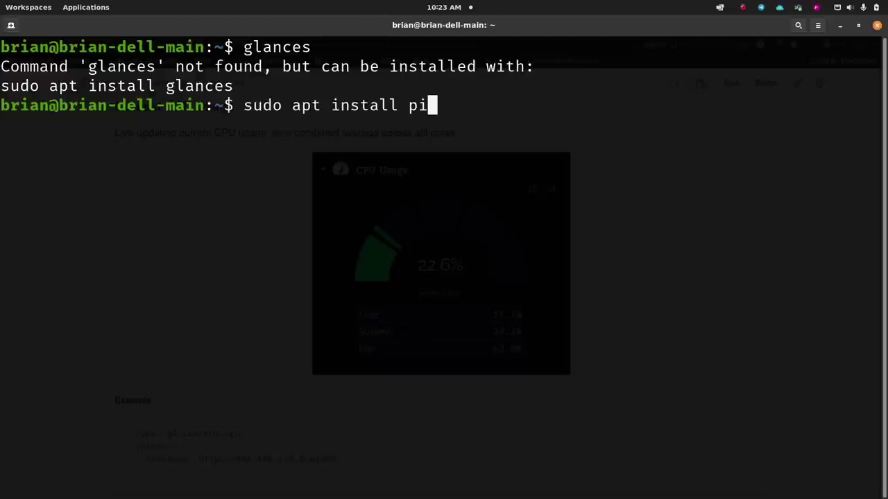
pyautogui.press('BackSpace')
pyautogui.press('BackSpace')
pyautogui.press('BackSpace')
pyautogui.write('dnf')
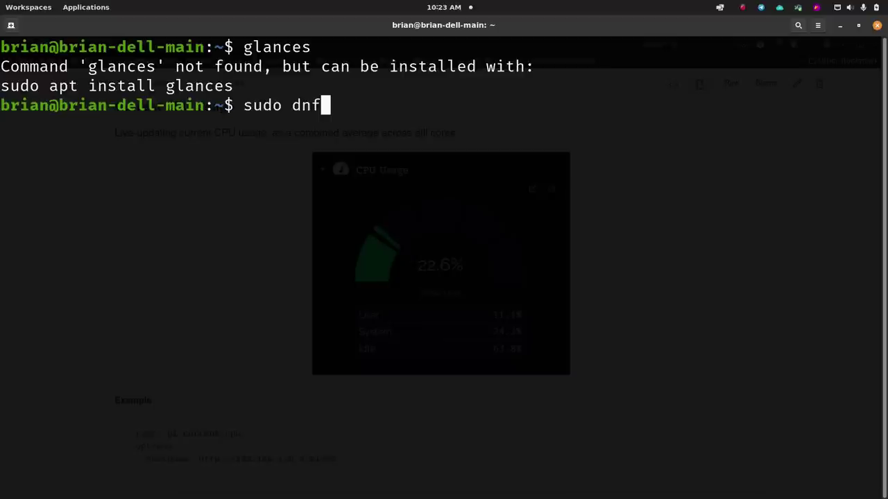
pyautogui.write(' install pip')
pyautogui.press('BackSpace')
pyautogui.press('BackSpace')
pyautogui.press('BackSpace')
pyautogui.press('BackSpace')
pyautogui.press('BackSpace')
pyautogui.press('BackSpace')
pyautogui.press('BackSpace')
pyautogui.press('BackSpace')
pyautogui.press('BackSpace')
pyautogui.press('BackSpace')
pyautogui.press('BackSpace')
pyautogui.press('BackSpace')
pyautogui.press('BackSpace')
pyautogui.press('BackSpace')
pyautogui.press('BackSpace')
pyautogui.press('BackSpace')
pyautogui.press('BackSpace')
pyautogui.press('BackSpace')
pyautogui.press('BackSpace')
pyautogui.press('BackSpace')
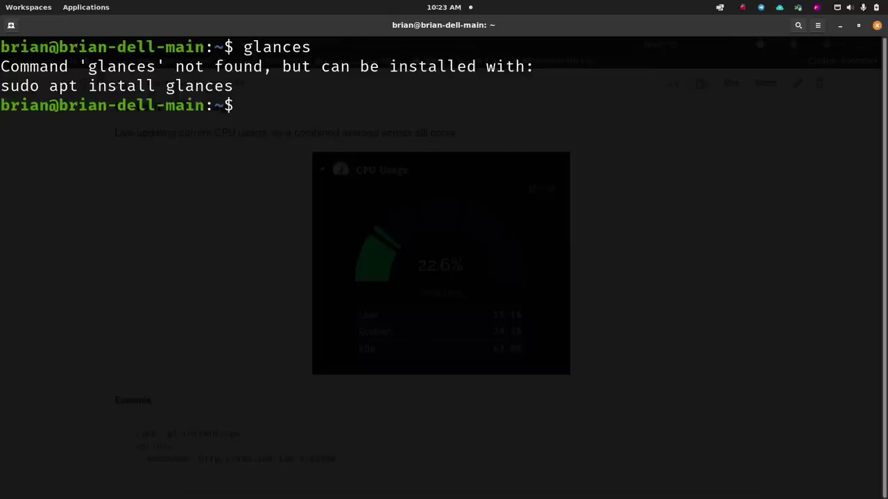
# Install python3 and python3-pip with sudo apt install, entering the account password to authorize it.
pyautogui.write('sudo')
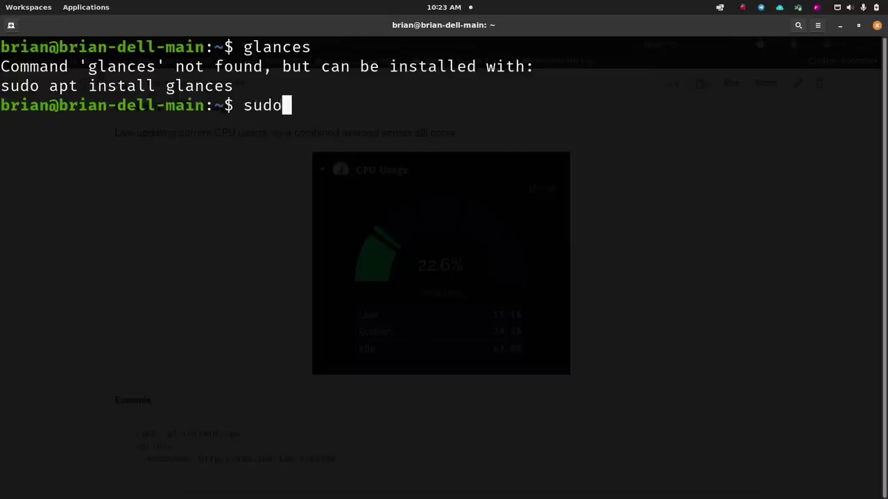
pyautogui.write(' apt install pyt')
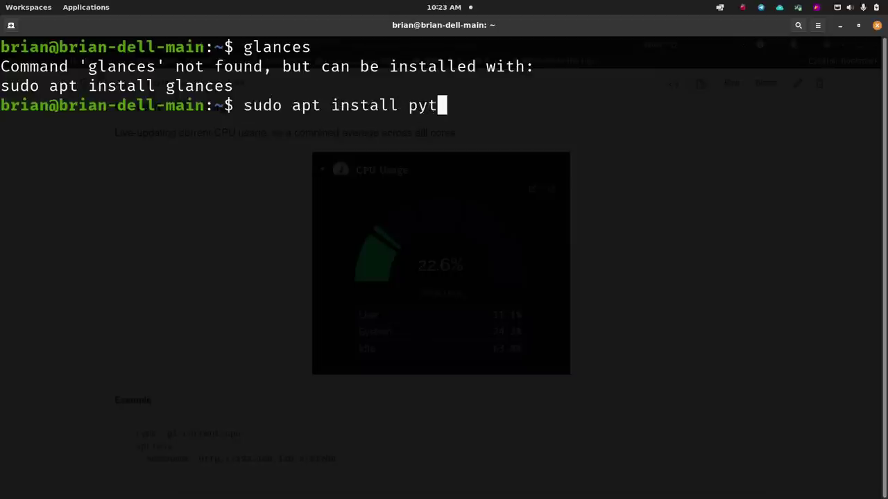
pyautogui.write('hon3 python3 py')
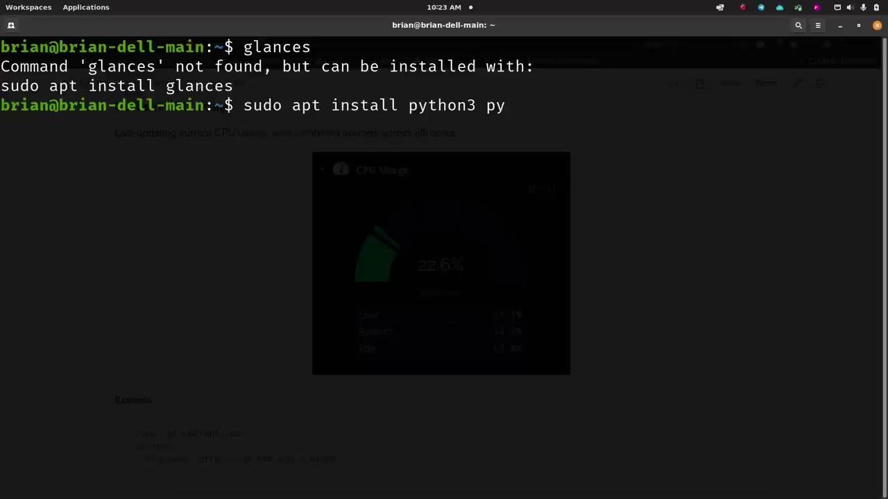
pyautogui.write('-pip')
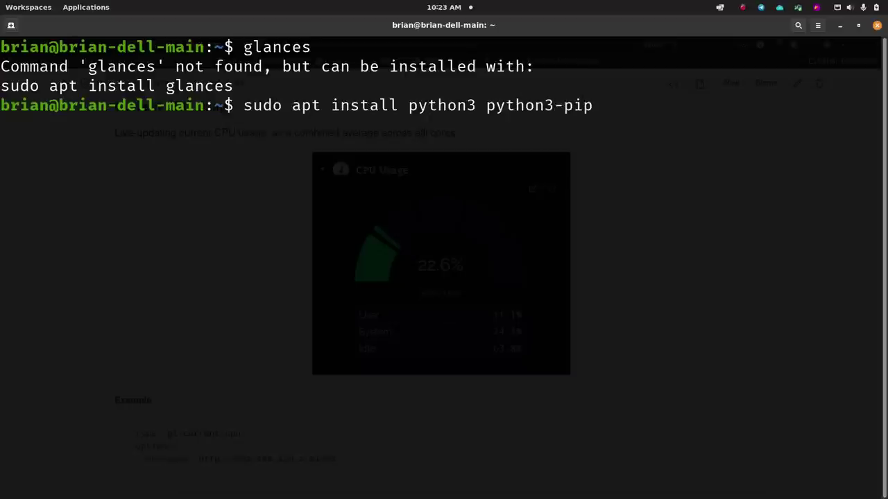
pyautogui.press('Return')
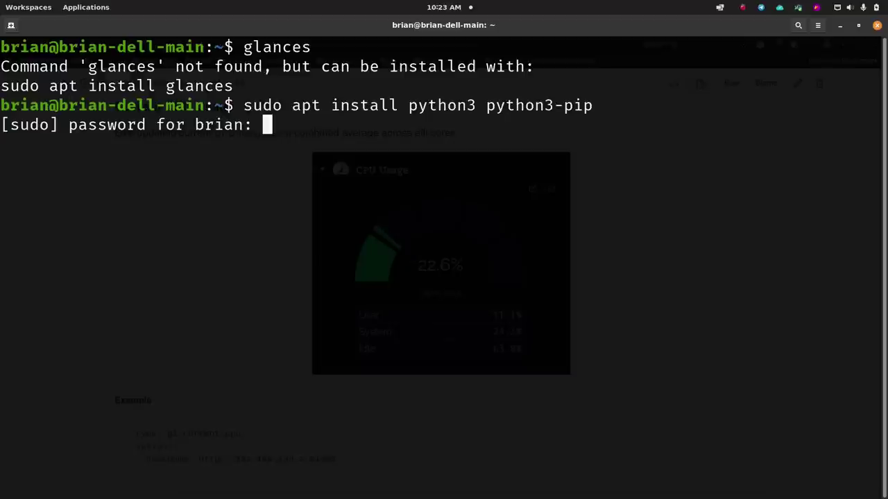
pyautogui.press('Return')
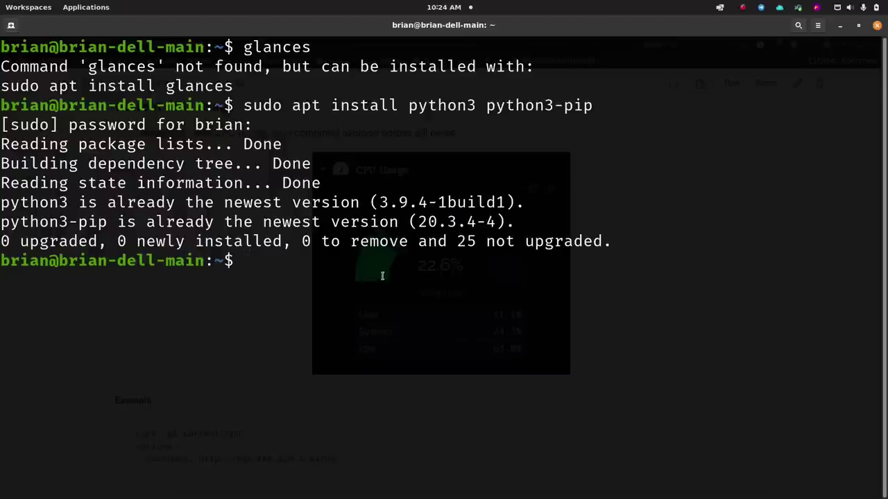
# Clear the terminal and install the bottle package with pip3.
pyautogui.write('clear')
pyautogui.press('Return')
pyautogui.write('pip')
pyautogui.press('BackSpace')
pyautogui.write('3 install ')
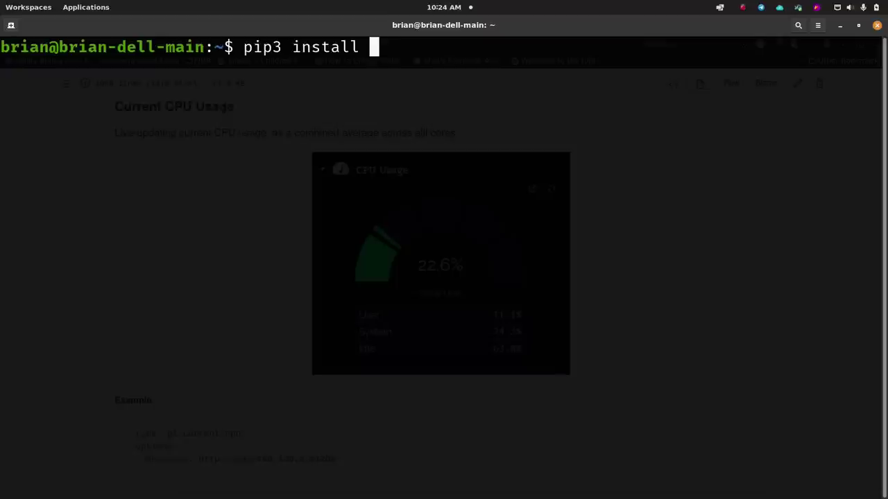
pyautogui.write('bottle')
pyautogui.press('BackSpace')
pyautogui.press('Return')
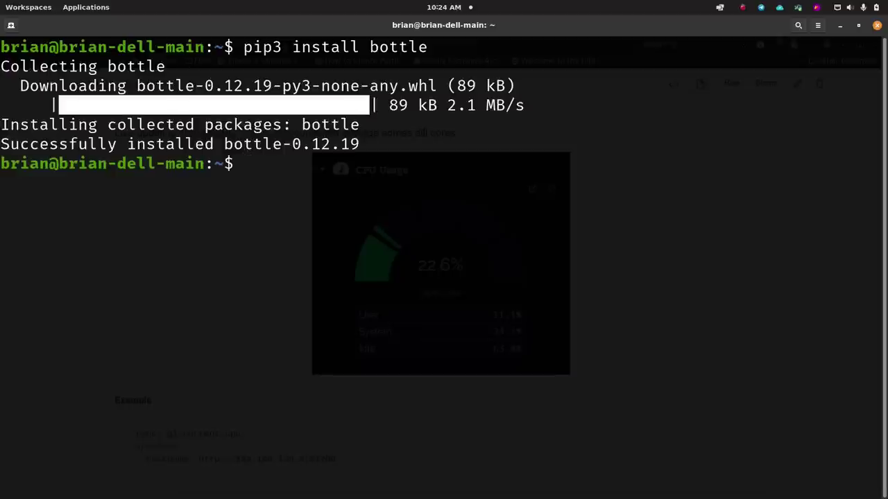
# Install the glances package with pip3 and run glances in the terminal.
pyautogui.write('pip3 install glances')
pyautogui.press('Return')
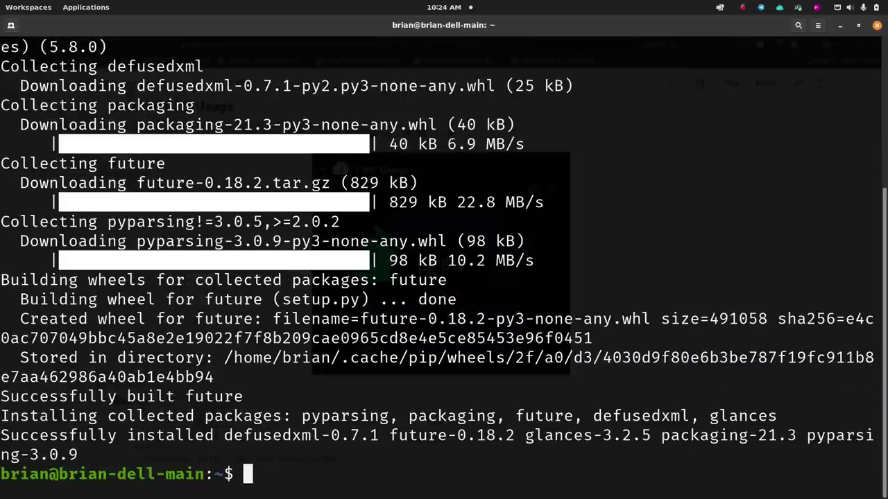
pyautogui.write('gla')
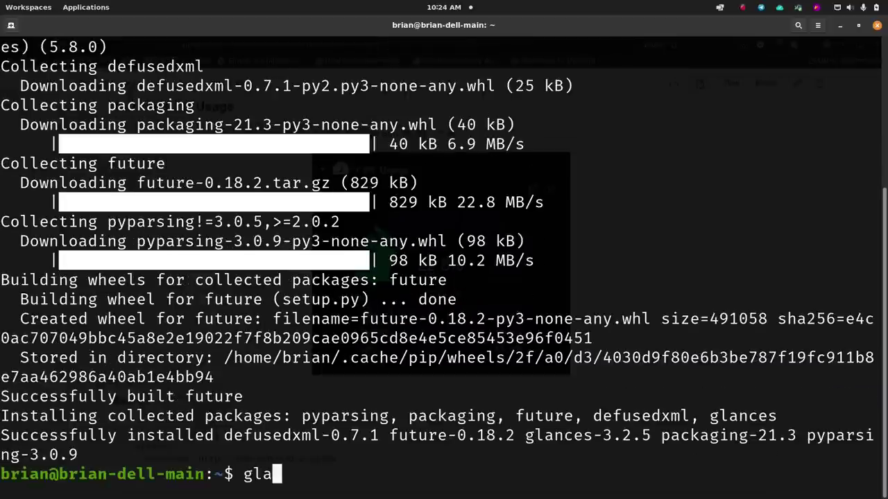
pyautogui.write('nces -')
pyautogui.press('BackSpace')
pyautogui.press('BackSpace')
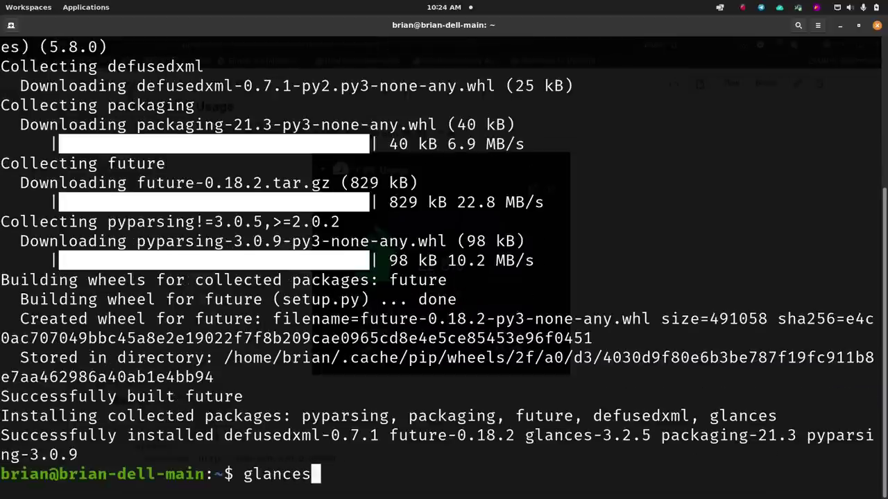
pyautogui.press('Return')
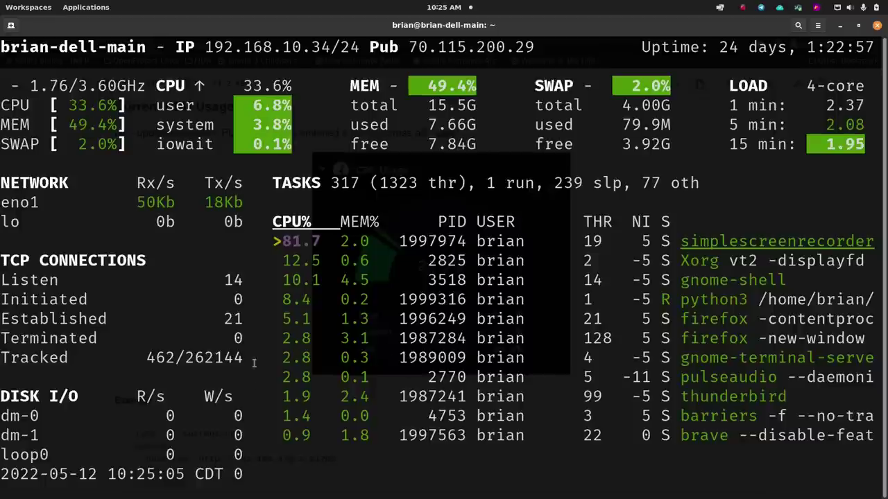
# Move the selection seven entries down the Glances process list and back to the first one, and quit the monitor.
pyautogui.press('Down')
pyautogui.press('Down')
pyautogui.press('Down')
pyautogui.press('Down')
pyautogui.press('Down')
pyautogui.press('Down')
pyautogui.press('Down')
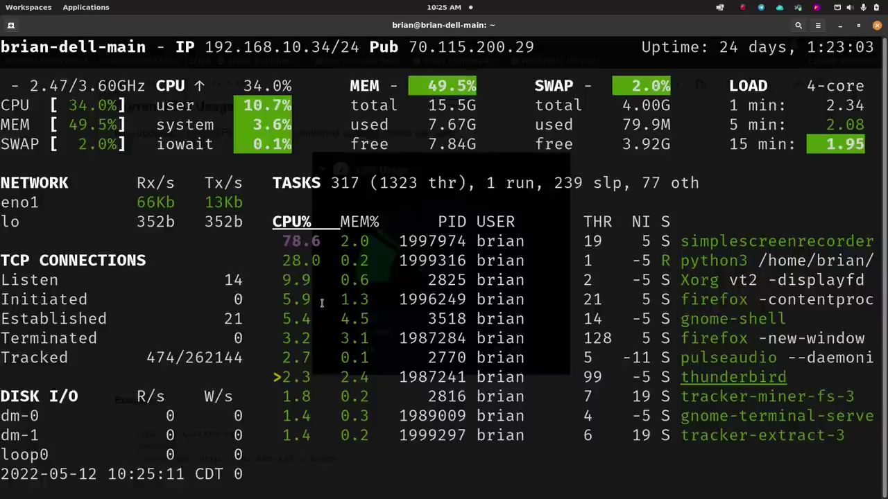
pyautogui.press('Up')
pyautogui.press('Up')
pyautogui.press('Up')
pyautogui.press('Up')
pyautogui.press('Up')
pyautogui.press('Up')
pyautogui.press('Up')
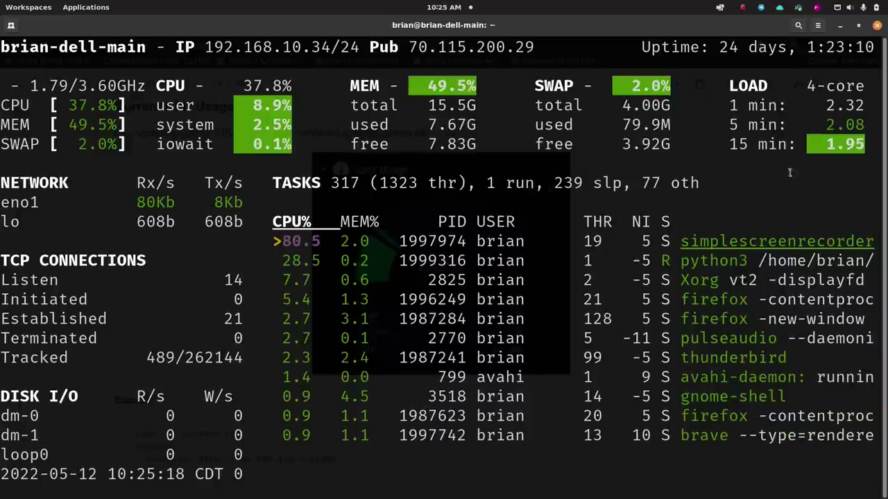
pyautogui.press('q')
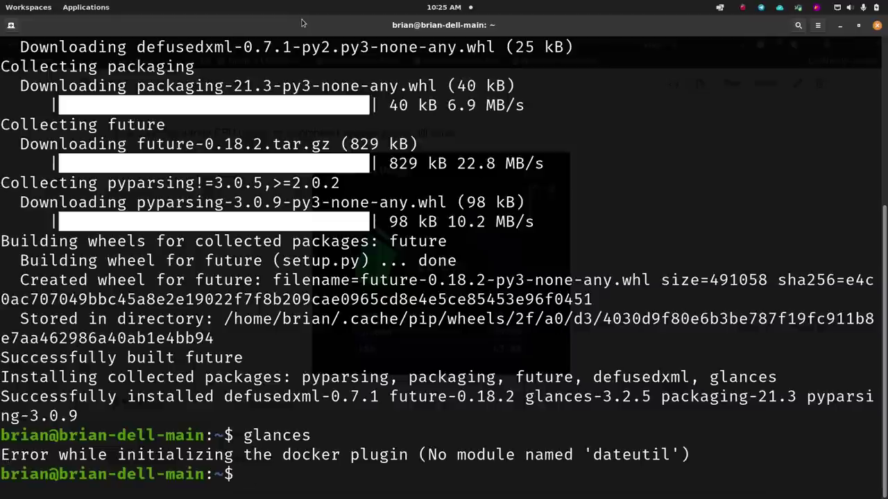
# Clear the terminal and start Glances in web server mode with glances -w.
pyautogui.write('clear')
pyautogui.press('Return')
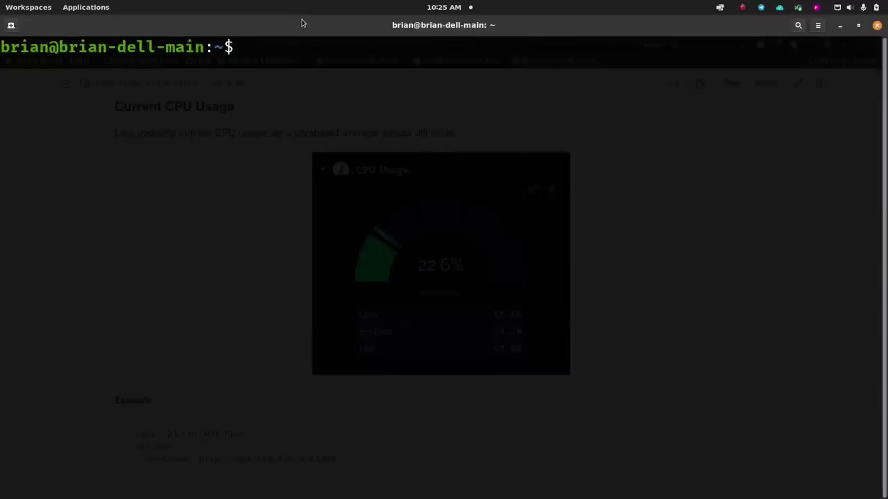
pyautogui.write('glances -w')
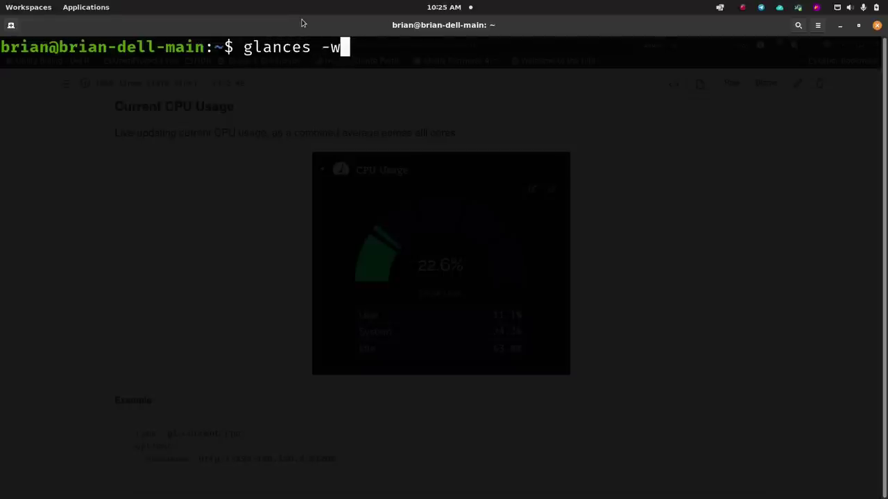
pyautogui.press('Return')
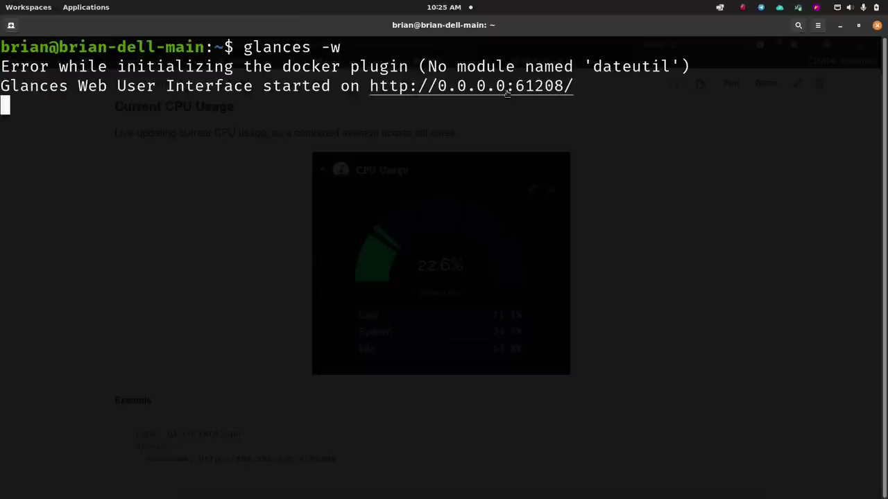
# Switch to Brave and open the Glances web interface at localhost:61208 in a new tab.
pyautogui.moveTo(484, 496)
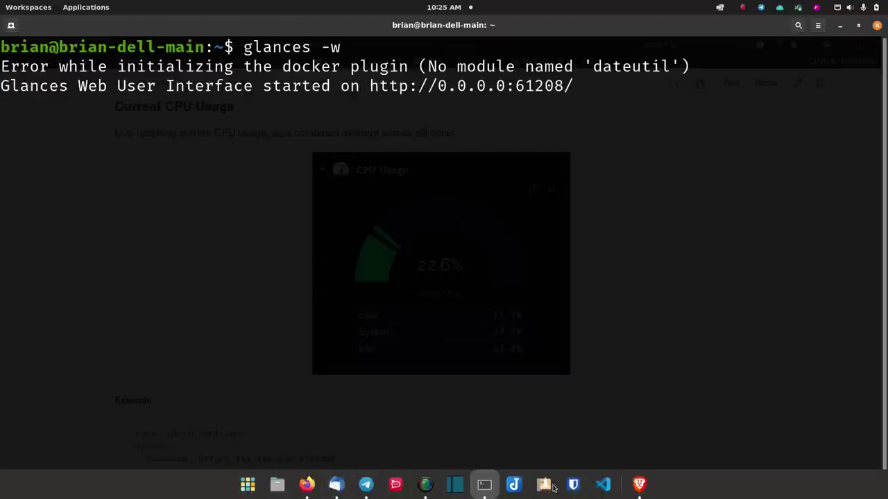
pyautogui.click(638, 484)
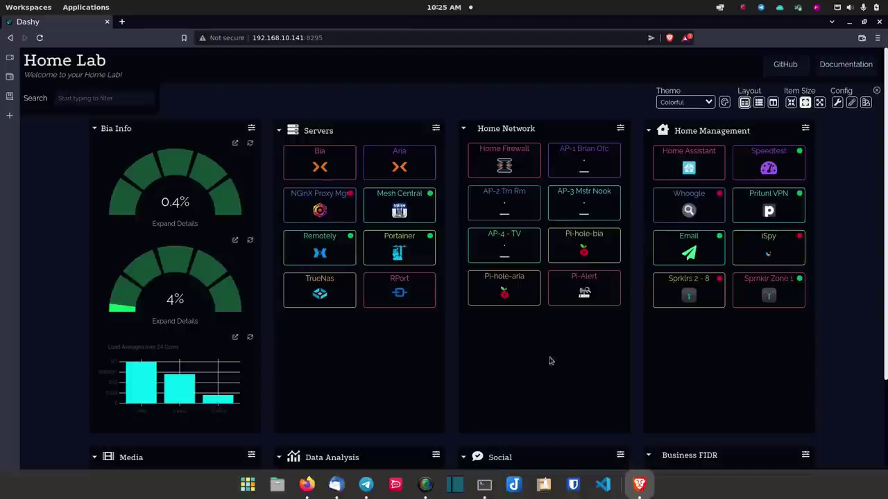
pyautogui.click(122, 22)
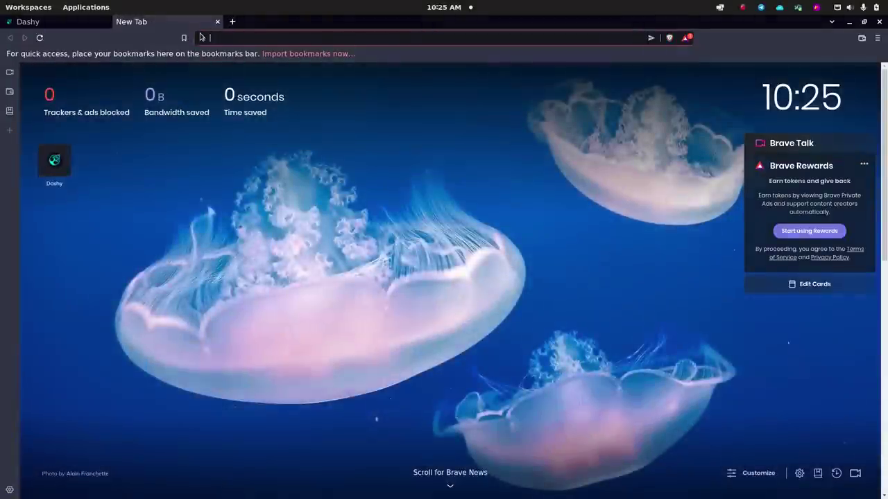
pyautogui.write('localhost:61208')
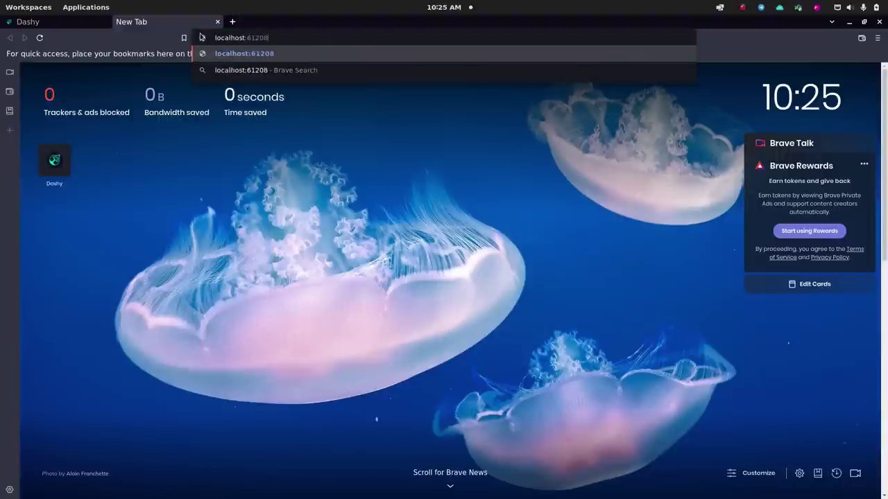
pyautogui.press('Return')
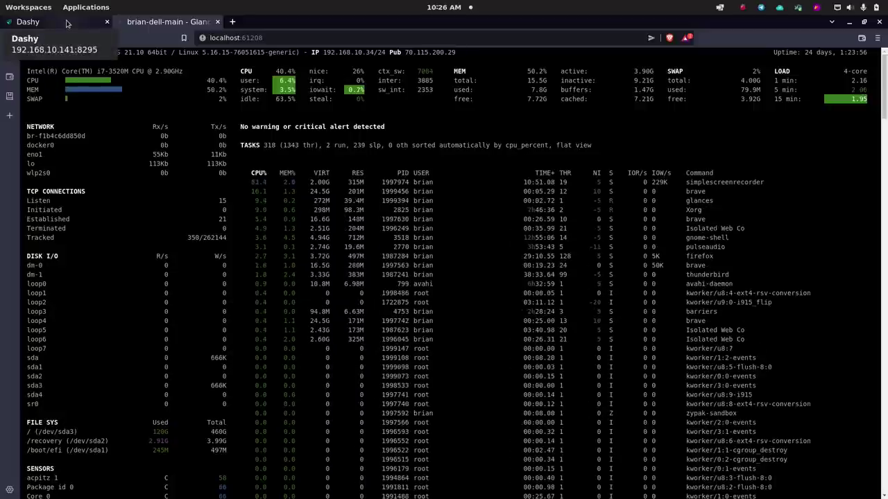
# Return to the Dashy dashboard briefly, and stop the running Glances web server in the terminal.
pyautogui.click(67, 24)
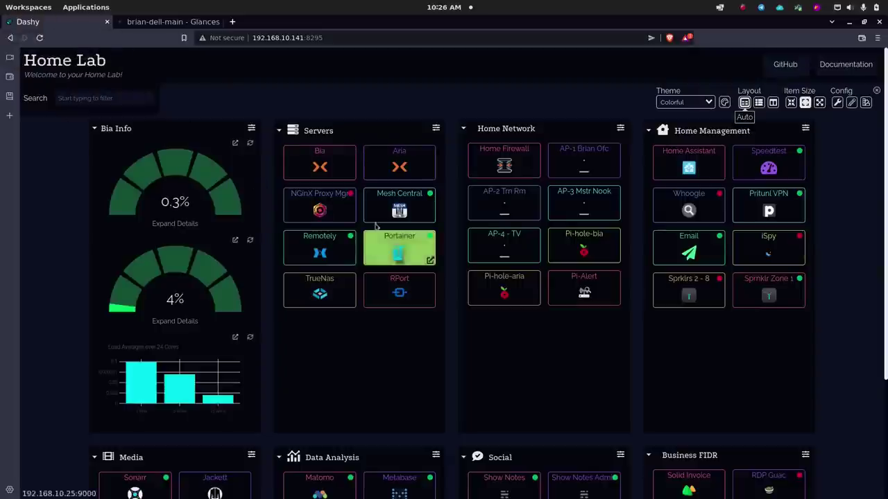
pyautogui.moveTo(365, 489)
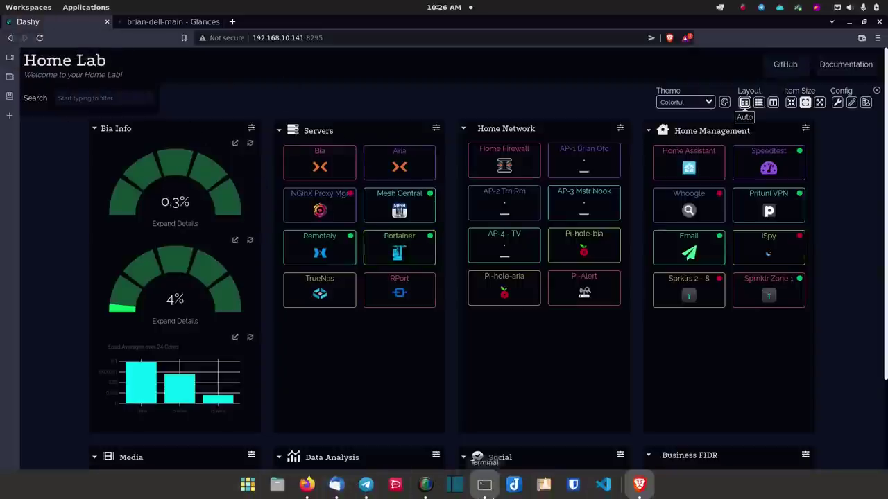
pyautogui.click(484, 484)
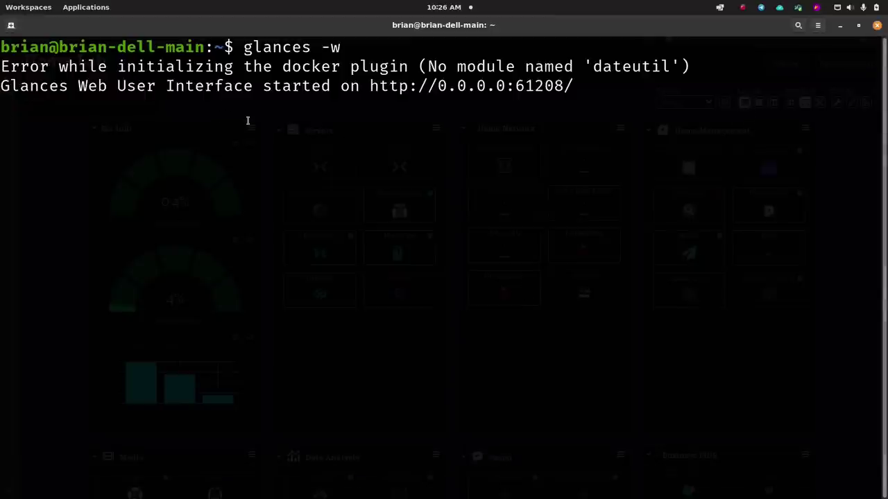
pyautogui.hotkey('ctrl', 'c')
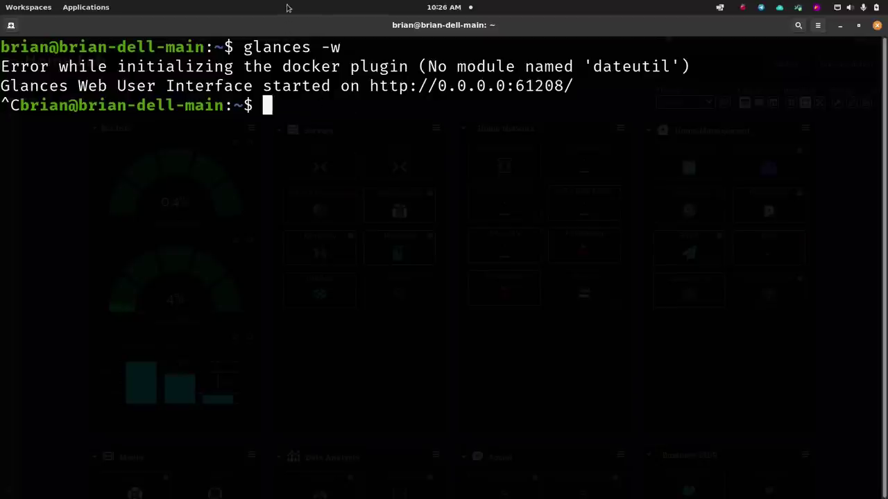
# Switch to Brave and reload the localhost:61208 page to check whether the Glances interface still responds.
pyautogui.moveTo(573, 493)
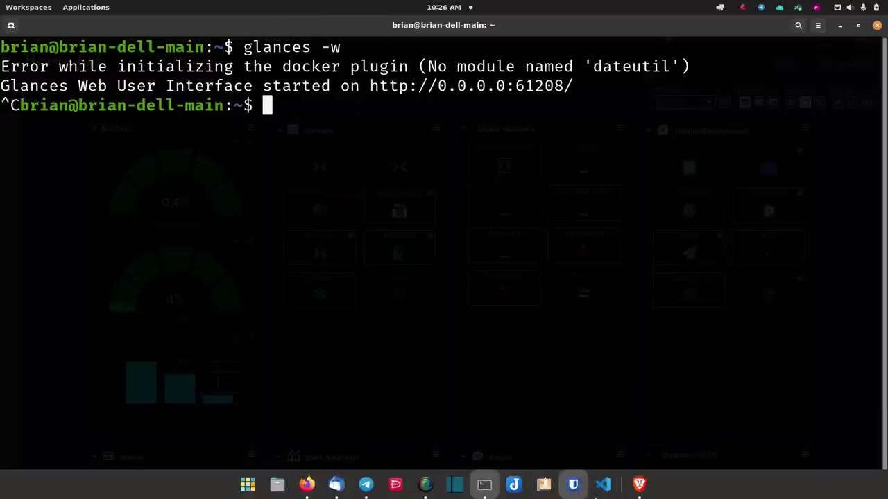
pyautogui.click(640, 489)
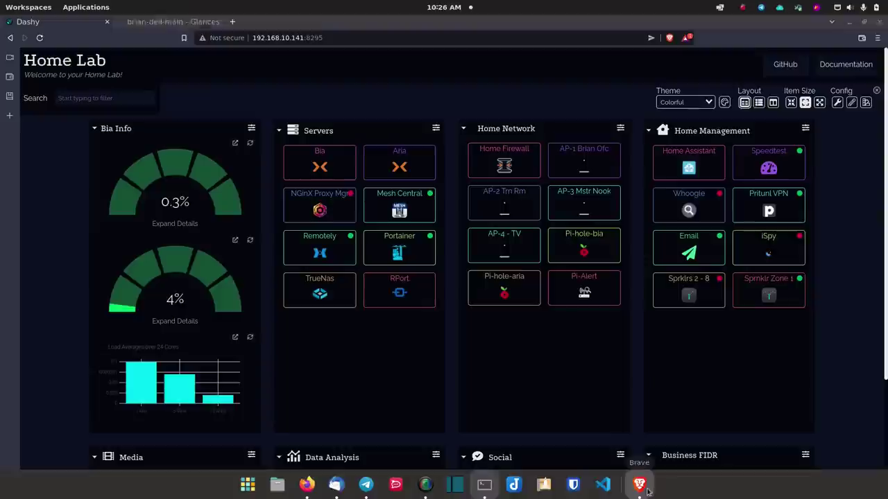
pyautogui.click(353, 38)
pyautogui.click(188, 21)
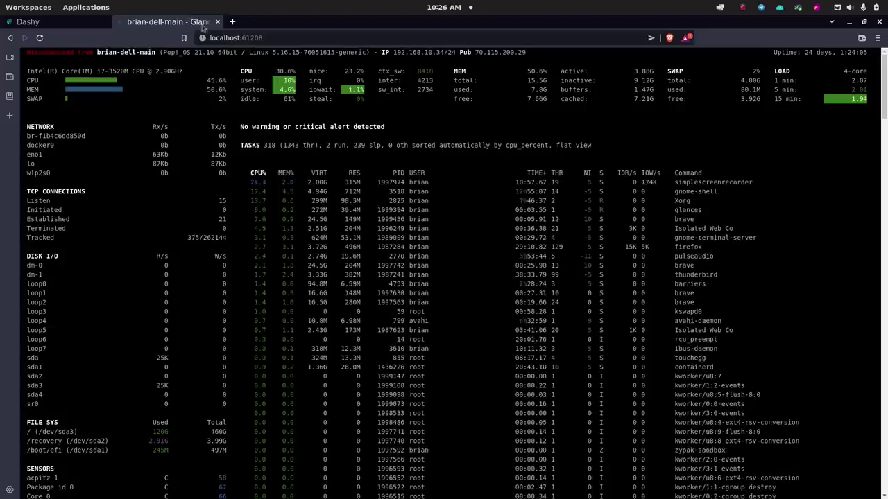
pyautogui.click(40, 38)
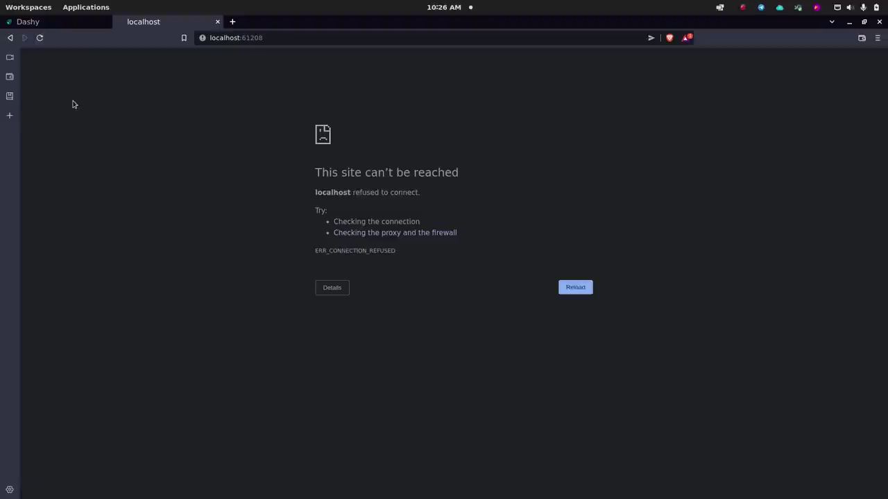
pyautogui.click(70, 21)
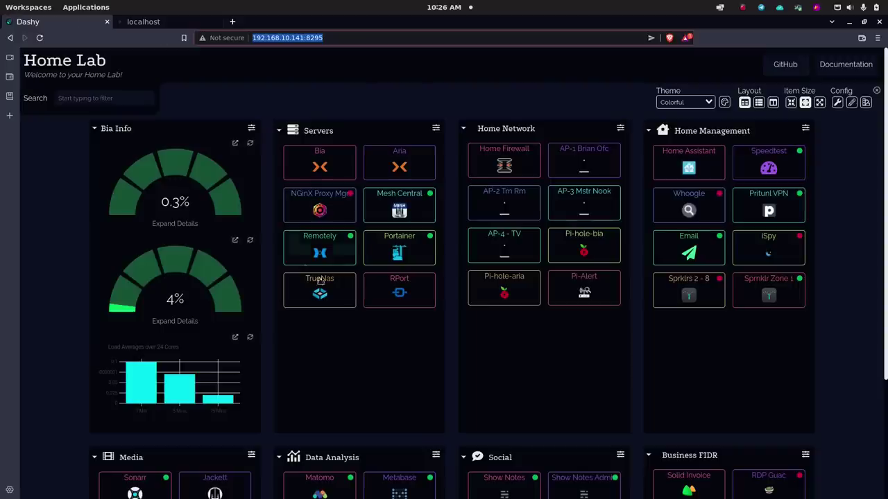
pyautogui.click(166, 22)
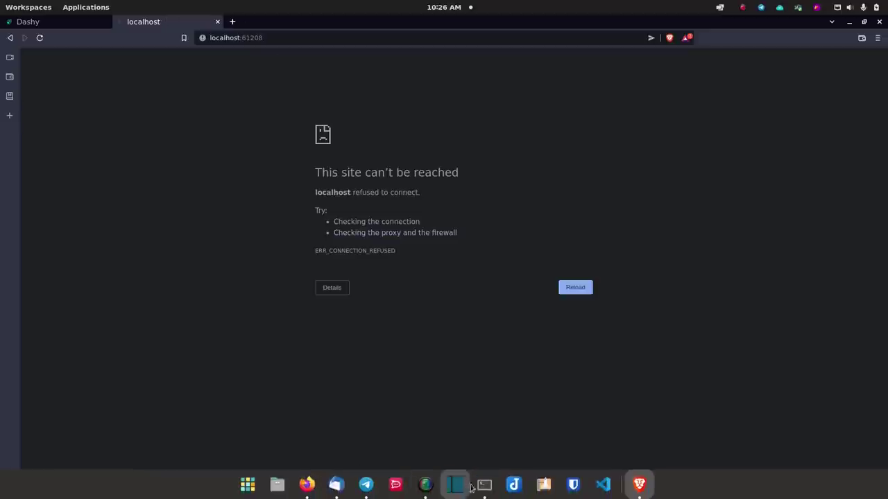
# Switch to the terminal and open /etc/systemd/system/glances.service in nano with sudo.
pyautogui.click(482, 482)
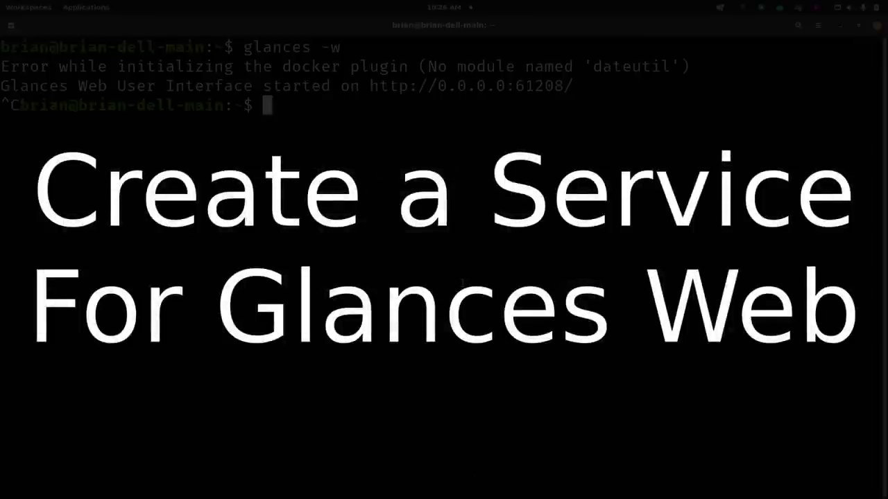
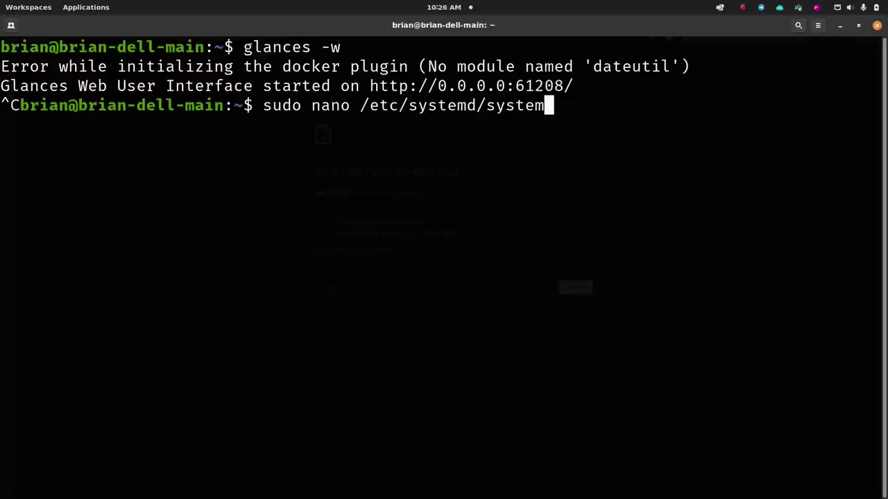
pyautogui.write('/glances.')
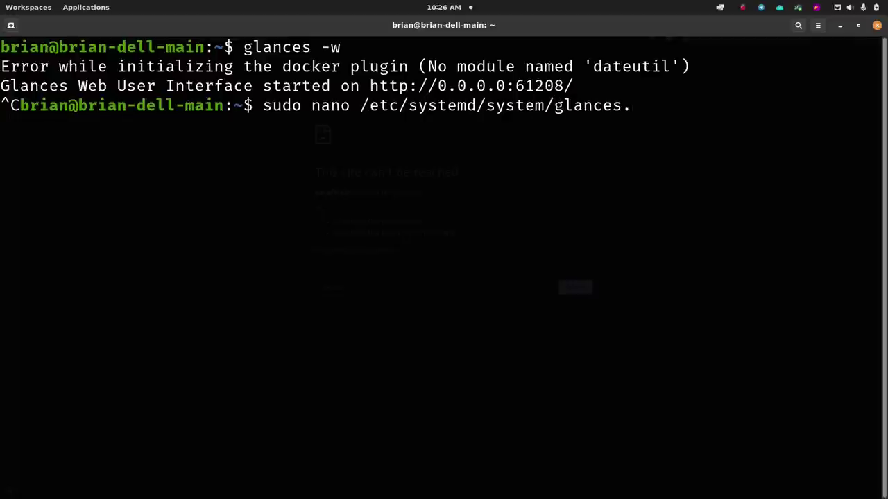
pyautogui.write('service')
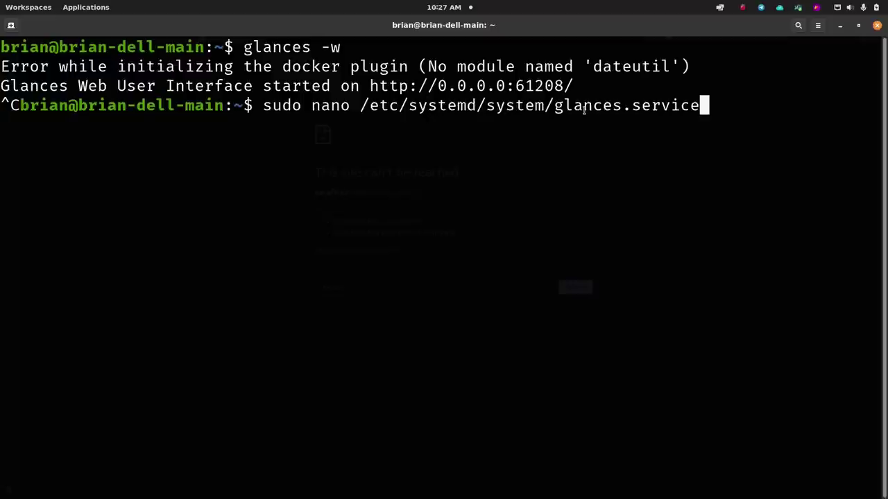
pyautogui.moveTo(557, 105); pyautogui.dragTo(699, 105)
pyautogui.click(738, 108)
pyautogui.press('Return')
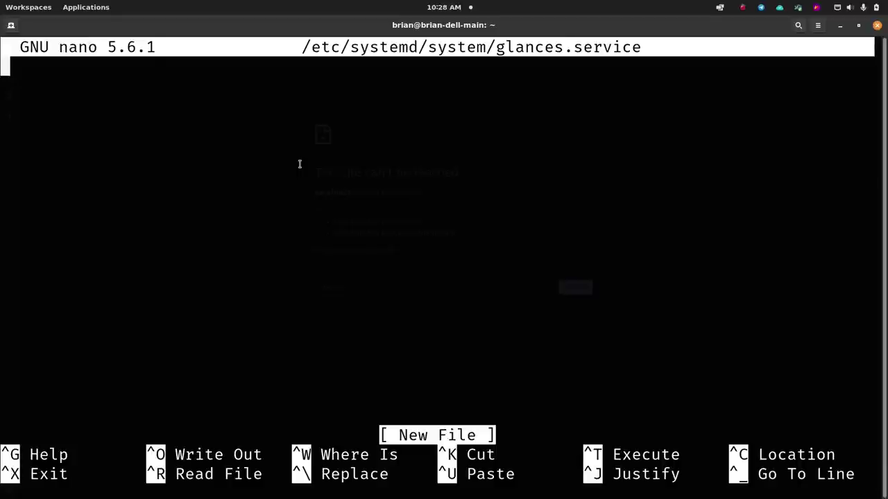
# Fill in the unit file with description Glances in Web Server Mode, After network.target, ExecStart /usr/local/bin/glances -w -t 5 and WantedBy multi-user.target.
pyautogui.write('[Unit] Description = Glances in Web Server Mode After = network.target  [Service] ExecStart = /usr/local/bin/glances  -w  -t  5  [Install] WantedBy = multi-user.target')
pyautogui.press('Up')
pyautogui.press('Up')
pyautogui.press('Up')
pyautogui.press('Up')
pyautogui.press('Up')
pyautogui.press('Up')
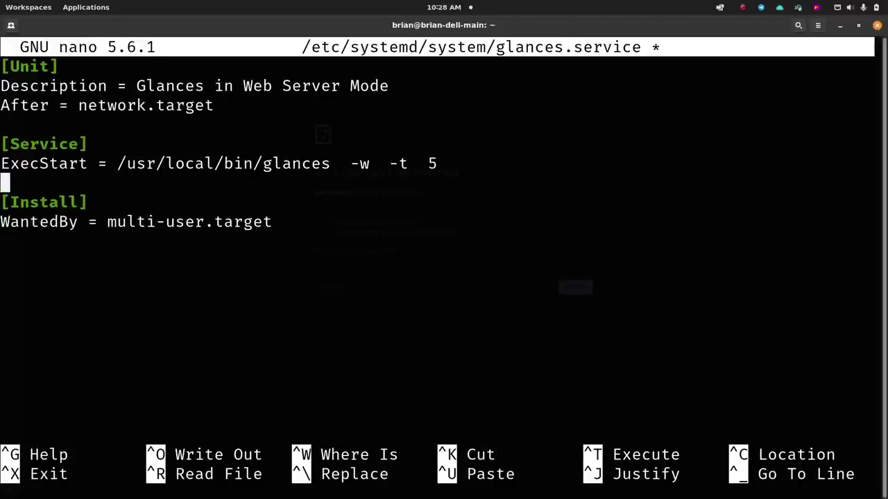
pyautogui.press('Up')
pyautogui.press('Down')
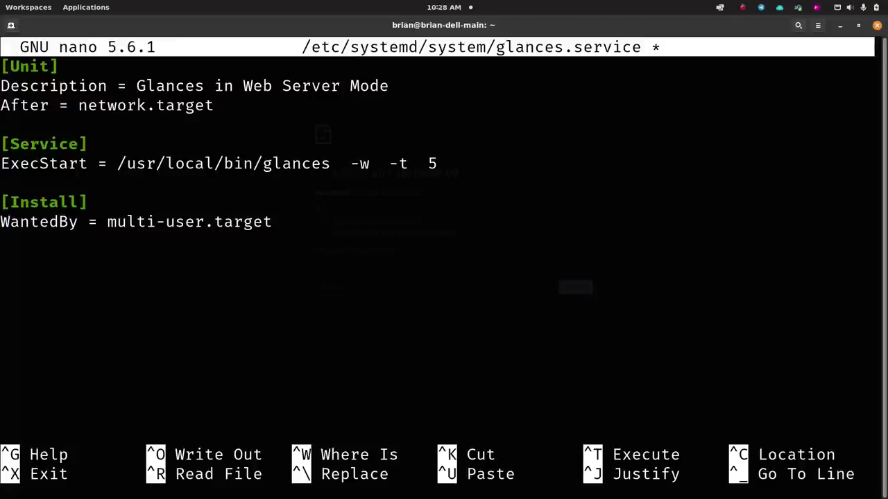
# Examine the settings in the [Unit] section of the service file by moving the cursor along them.
pyautogui.press('Left')
pyautogui.press('Left')
pyautogui.press('Left')
pyautogui.press('Left')
pyautogui.press('Left')
pyautogui.press('Left')
pyautogui.press('Left')
pyautogui.press('Left')
pyautogui.press('Left')
pyautogui.press('Left')
pyautogui.press('Left')
pyautogui.press('Left')
pyautogui.press('Left')
pyautogui.press('Left')
pyautogui.press('Left')
pyautogui.press('Left')
pyautogui.press('Left')
pyautogui.press('Right')
pyautogui.press('Right')
pyautogui.press('Right')
pyautogui.press('Right')
pyautogui.press('Right')
pyautogui.press('Right')
pyautogui.press('Right')
pyautogui.press('Right')
pyautogui.press('Right')
pyautogui.press('Right')
pyautogui.press('Right')
pyautogui.press('Right')
pyautogui.press('Right')
pyautogui.press('Right')
pyautogui.press('Right')
pyautogui.press('Right')
pyautogui.press('Right')
# Examine the ExecStart line in the [Service] section, following the path to the glances executable.
pyautogui.press('Down')
pyautogui.press('Down')
pyautogui.press('Down')
pyautogui.press('Right')
pyautogui.press('Right')
pyautogui.press('Right')
pyautogui.press('Right')
pyautogui.press('Right')
pyautogui.press('Right')
pyautogui.press('Right')
pyautogui.press('Right')
pyautogui.press('Right')
pyautogui.press('Right')
pyautogui.press('Right')
pyautogui.press('Right')
pyautogui.press('Left')
pyautogui.press('Left')
pyautogui.press('Left')
pyautogui.press('Left')
pyautogui.press('Left')
pyautogui.press('Left')
pyautogui.press('Left')
pyautogui.press('Left')
pyautogui.press('Left')
pyautogui.press('Left')
pyautogui.press('Left')
pyautogui.press('Left')
pyautogui.press('Left')
pyautogui.press('Left')
pyautogui.press('Left')
pyautogui.press('Left')
pyautogui.press('Left')
pyautogui.press('Left')
pyautogui.press('Left')
pyautogui.press('Left')
pyautogui.press('Right')
pyautogui.press('Right')
pyautogui.press('Right')
pyautogui.press('Right')
pyautogui.press('Right')
pyautogui.press('Right')
pyautogui.press('Right')
pyautogui.press('Right')
pyautogui.press('Right')
pyautogui.press('Right')
pyautogui.press('Right')
pyautogui.press('Right')
pyautogui.press('Right')
pyautogui.press('Right')
pyautogui.press('Right')
pyautogui.press('Right')
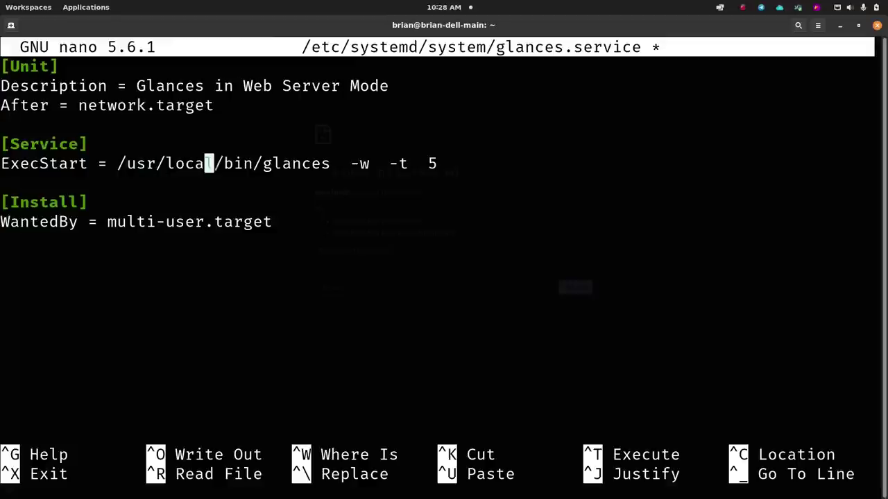
pyautogui.press('Right')
pyautogui.press('Right')
pyautogui.press('Right')
pyautogui.press('Right')
pyautogui.press('Right')
pyautogui.press('Right')
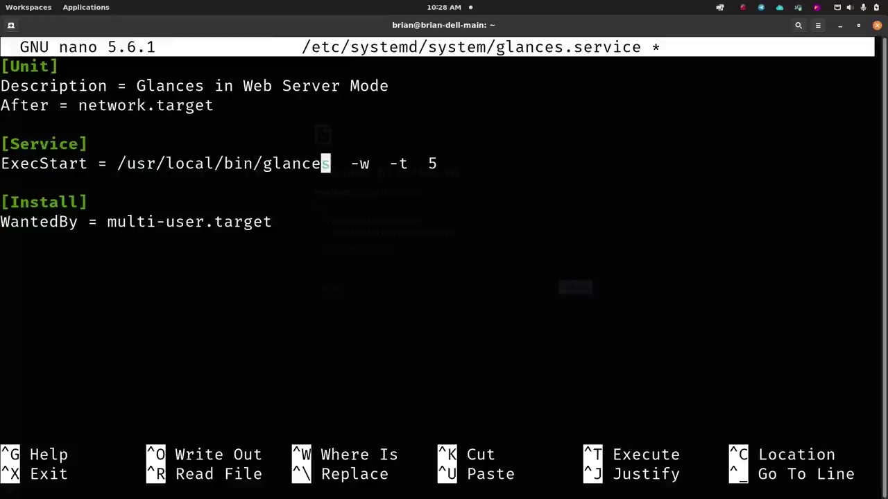
pyautogui.press('Down')
pyautogui.press('Down')
pyautogui.press('Down')
pyautogui.press('Up')
pyautogui.press('Up')
pyautogui.press('Up')
pyautogui.press('Left')
pyautogui.press('Left')
pyautogui.press('Left')
pyautogui.press('Left')
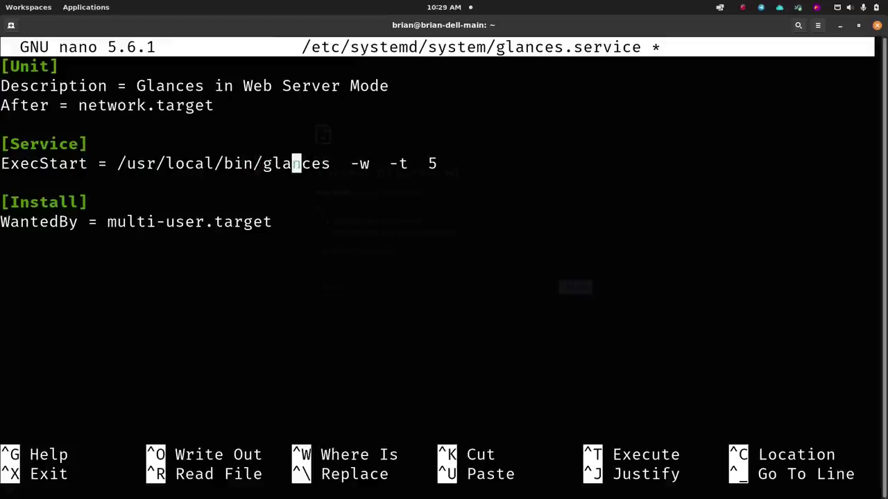
pyautogui.press('Left')
pyautogui.press('Left')
pyautogui.press('Left')
pyautogui.press('Left')
pyautogui.press('Left')
pyautogui.press('Left')
pyautogui.press('Left')
pyautogui.press('Left')
pyautogui.press('Left')
pyautogui.press('Left')
pyautogui.press('Left')
pyautogui.press('Left')
pyautogui.press('Left')
pyautogui.press('Left')
pyautogui.press('Left')
# Move the cursor to the WantedBy line in the [Install] section and examine its target.
pyautogui.press('Down')
pyautogui.press('Down')
pyautogui.press('Down')
pyautogui.press('Right')
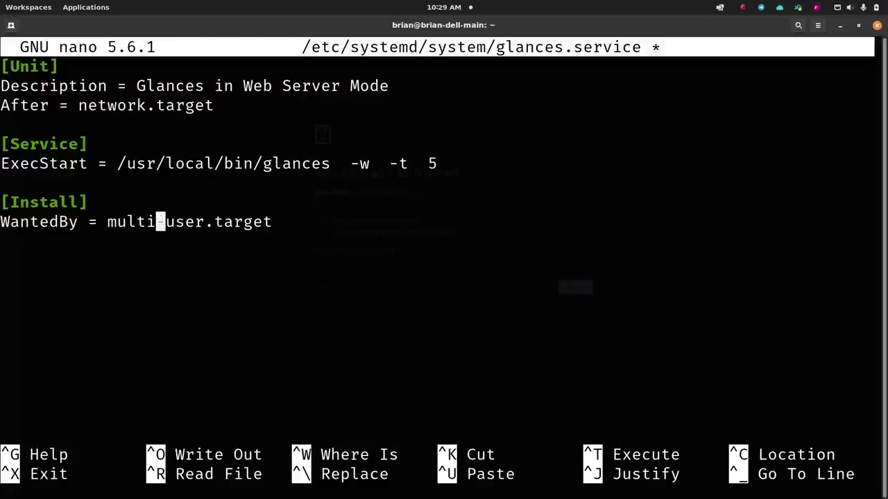
# Read along the multi-user.target value to the end of the [Install] section.
pyautogui.press('Right')
pyautogui.press('Right')
pyautogui.press('Right')
pyautogui.press('Right')
pyautogui.press('Right')
pyautogui.press('Right')
pyautogui.press('Right')
pyautogui.press('Right')
pyautogui.press('Right')
pyautogui.press('Right')
pyautogui.press('Right')
pyautogui.press('Right')
pyautogui.press('Right')
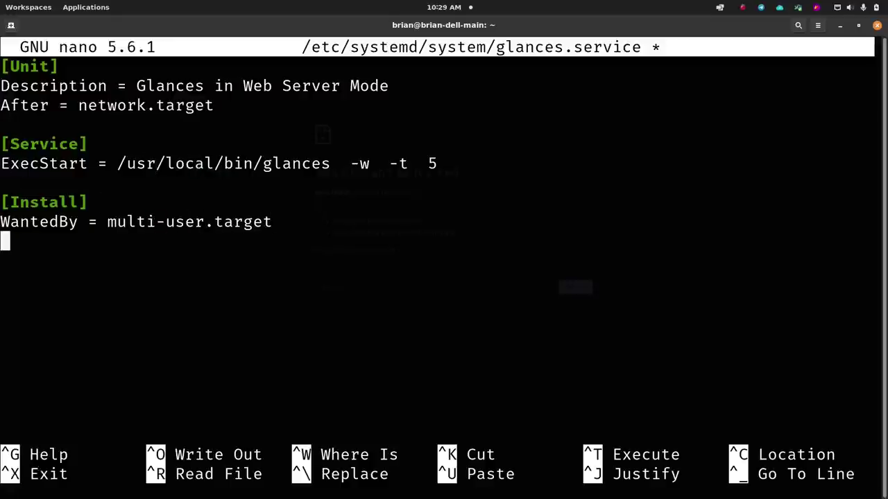
# Save the unit file as /etc/systemd/system/glances.service and close the editor.
pyautogui.press('Up')
pyautogui.press('Up')
pyautogui.press('Up')
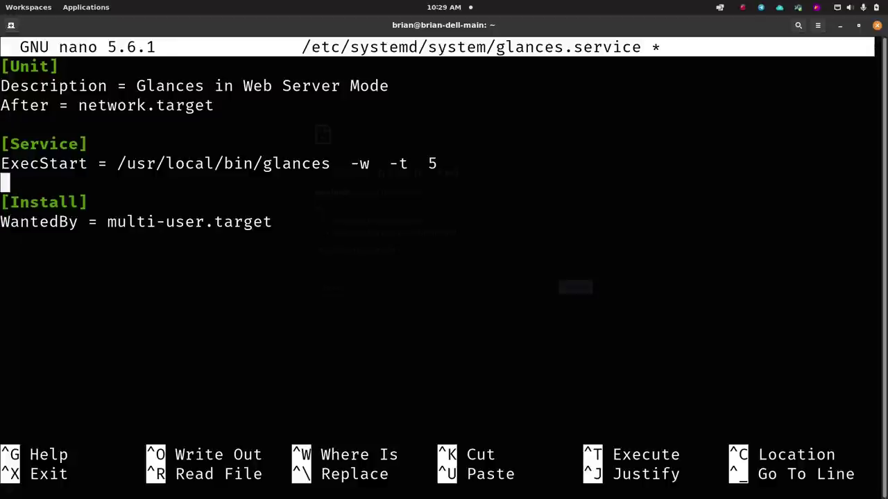
pyautogui.hotkey('ctrl', 'o')
pyautogui.press('Return')
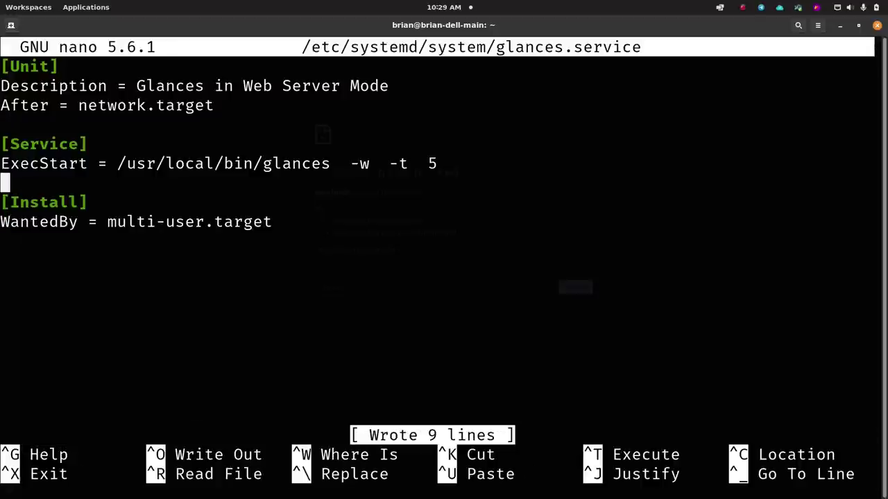
pyautogui.press('Down')
pyautogui.press('Down')
pyautogui.press('Down')
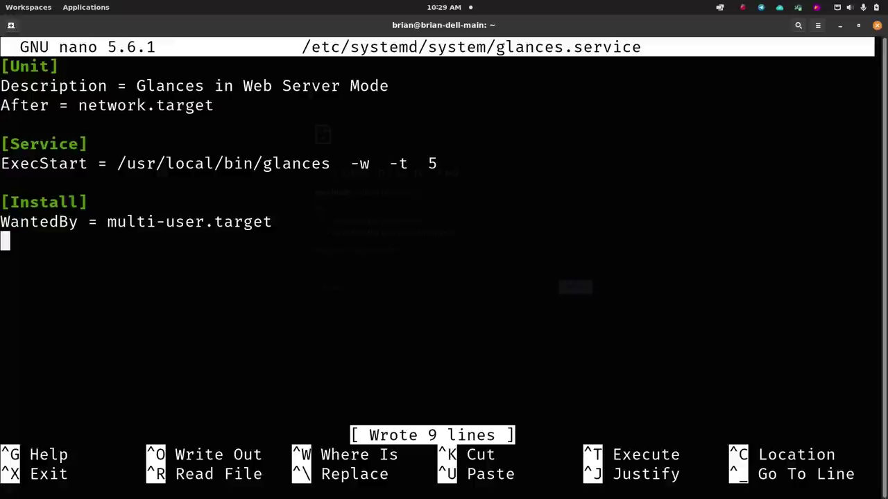
pyautogui.hotkey('ctrl', 'x')
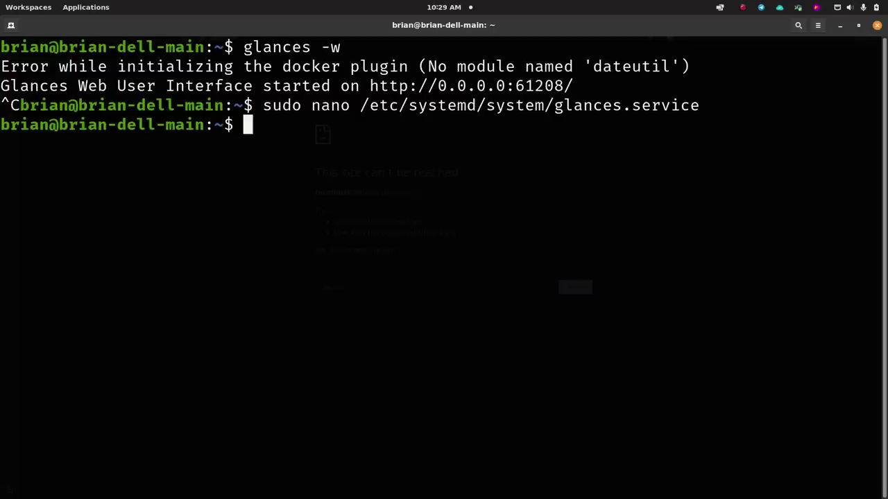
# Locate the glances executable with the command which glances and copy the path it returns.
pyautogui.write('which gla')
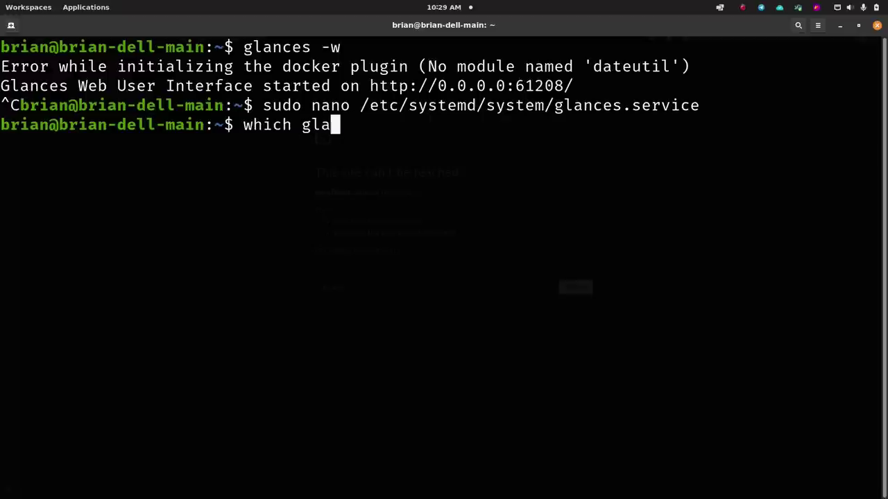
pyautogui.write('nces')
pyautogui.press('Return')
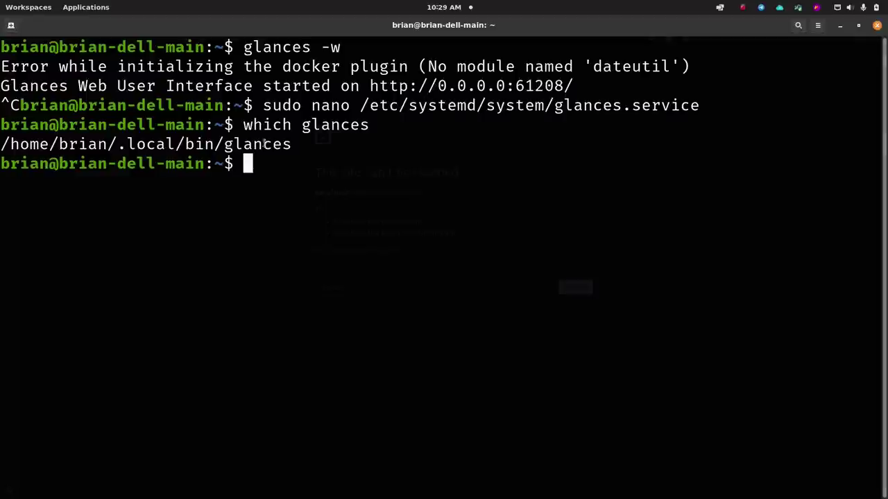
pyautogui.moveTo(292, 144); pyautogui.dragTo(3, 143)
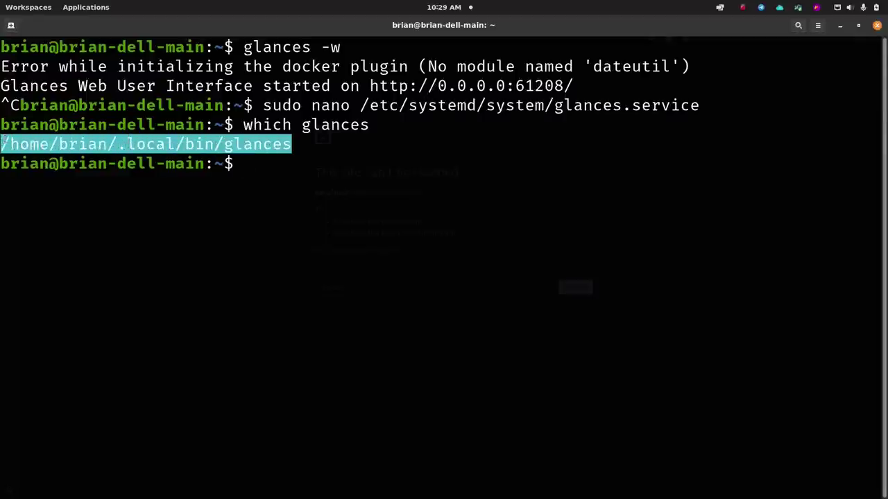
pyautogui.rightClick(102, 143)
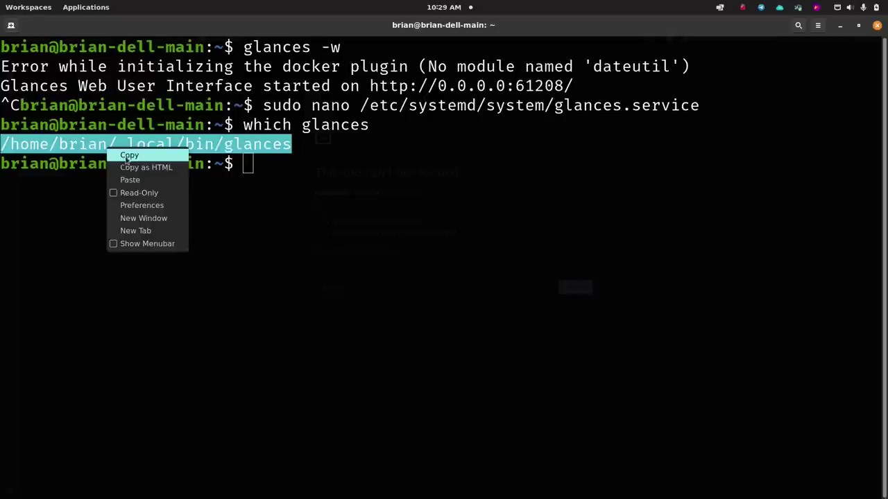
pyautogui.click(127, 158)
pyautogui.click(280, 174)
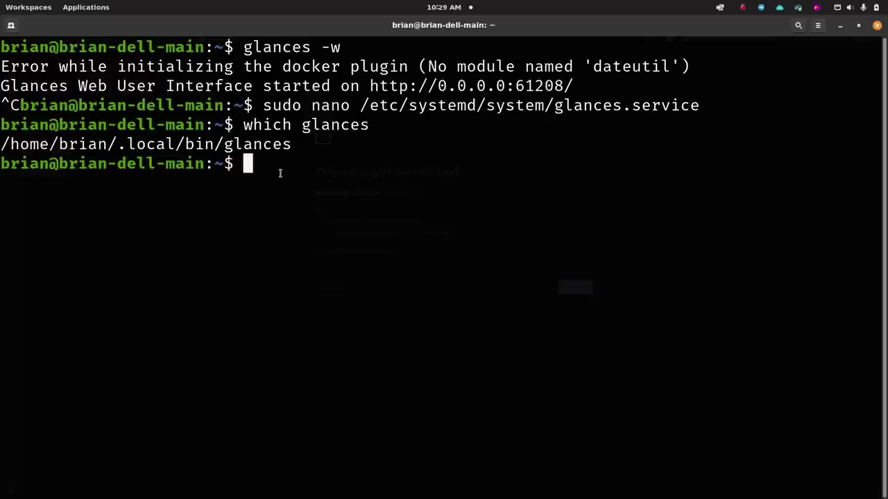
# Reopen /etc/systemd/system/glances.service in nano with sudo.
pyautogui.press('Up')
pyautogui.press('Up')
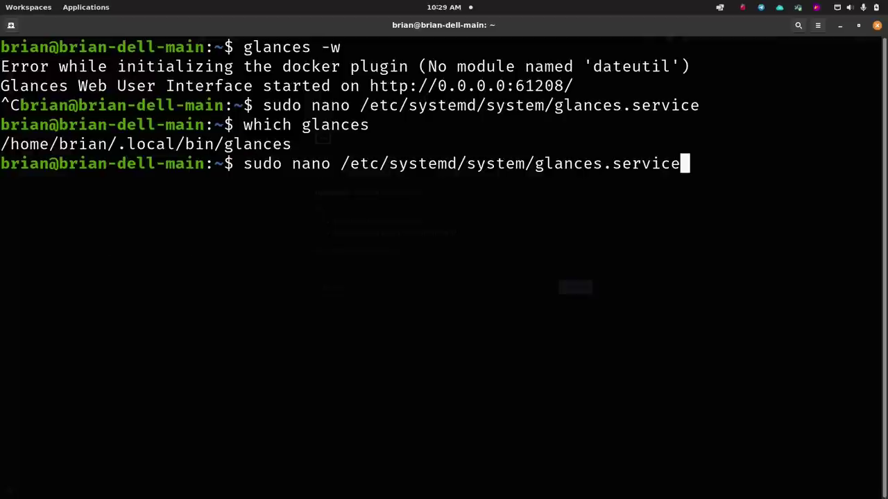
pyautogui.press('Return')
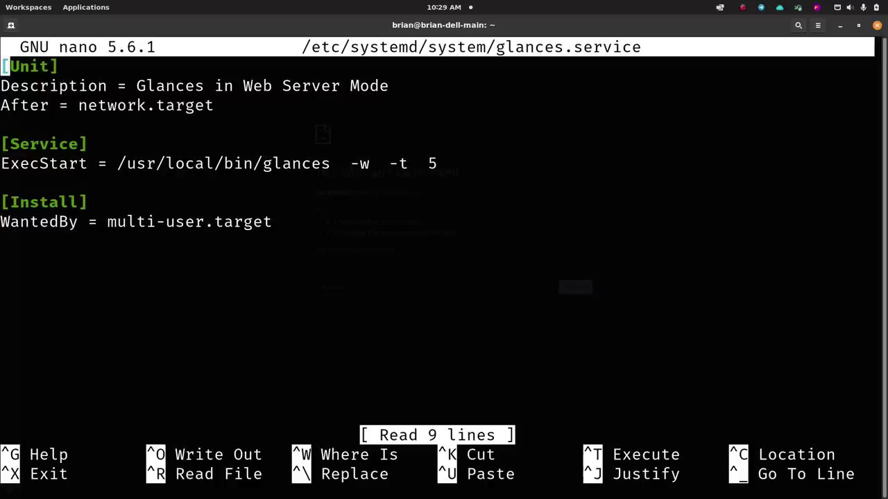
# Replace /usr/local/bin/glances on the ExecStart line with the copied executable path, keeping the -w -t 5 options.
pyautogui.press('Down')
pyautogui.press('Down')
pyautogui.press('Down')
pyautogui.press('Down')
pyautogui.press('Down')
pyautogui.press('Down')
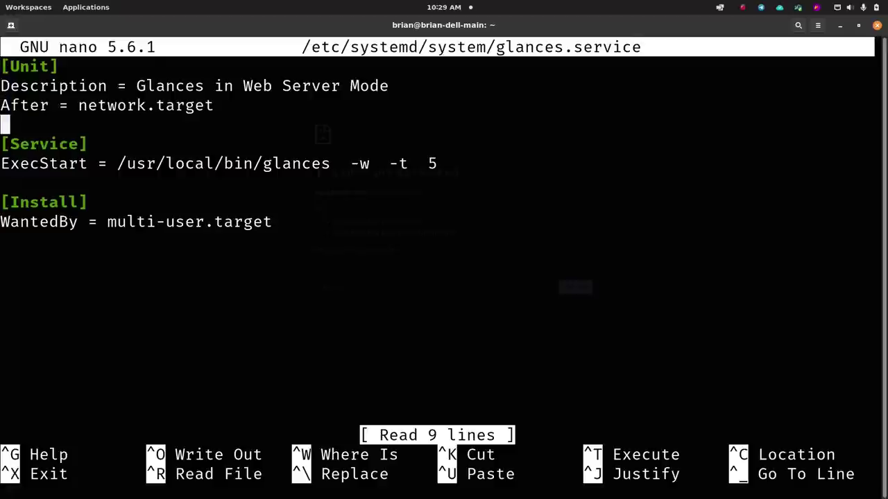
pyautogui.press('Left')
pyautogui.press('Left')
pyautogui.press('Left')
pyautogui.press('Left')
pyautogui.press('Left')
pyautogui.press('Left')
pyautogui.press('Left')
pyautogui.press('Left')
pyautogui.press('Left')
pyautogui.press('Left')
pyautogui.press('Left')
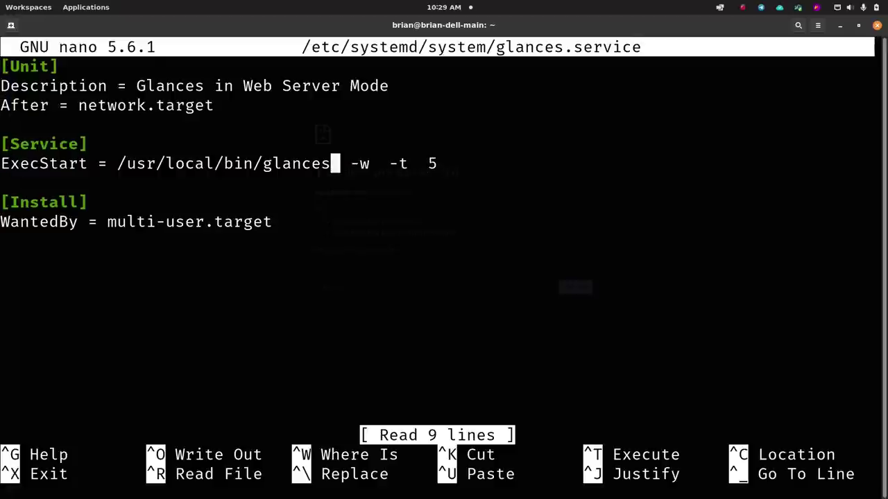
pyautogui.press('BackSpace')
pyautogui.press('BackSpace')
pyautogui.press('BackSpace')
pyautogui.press('BackSpace')
pyautogui.press('BackSpace')
pyautogui.press('BackSpace')
pyautogui.press('BackSpace')
pyautogui.press('BackSpace')
pyautogui.press('BackSpace')
pyautogui.press('BackSpace')
pyautogui.press('BackSpace')
pyautogui.press('BackSpace')
pyautogui.press('BackSpace')
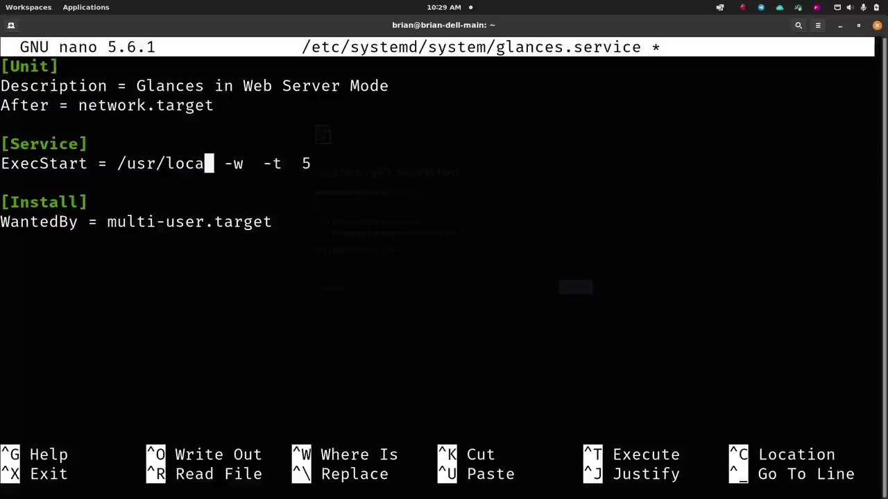
pyautogui.press('BackSpace')
pyautogui.press('BackSpace')
pyautogui.press('BackSpace')
pyautogui.press('BackSpace')
pyautogui.press('BackSpace')
pyautogui.press('BackSpace')
pyautogui.press('BackSpace')
pyautogui.press('BackSpace')
pyautogui.press('BackSpace')
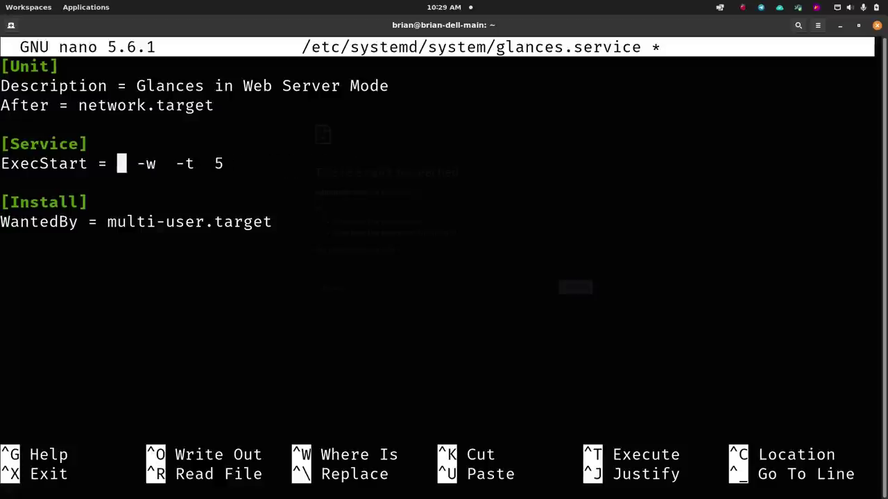
pyautogui.rightClick(121, 167)
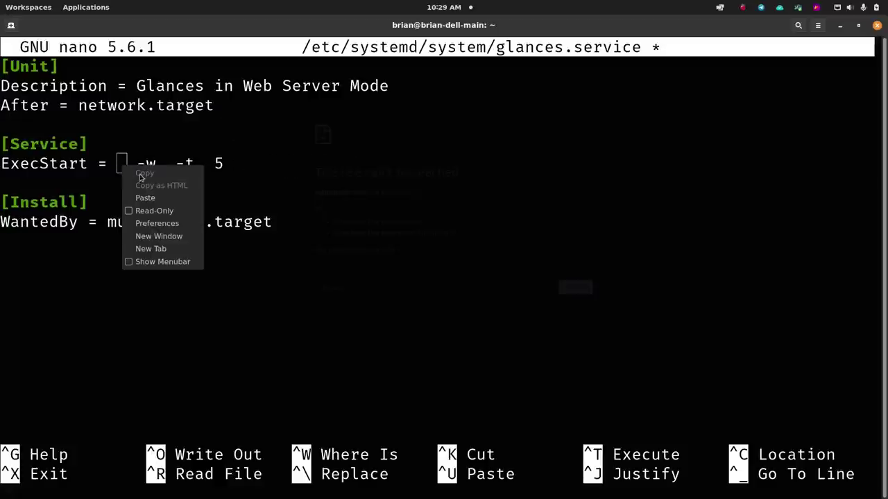
pyautogui.click(145, 198)
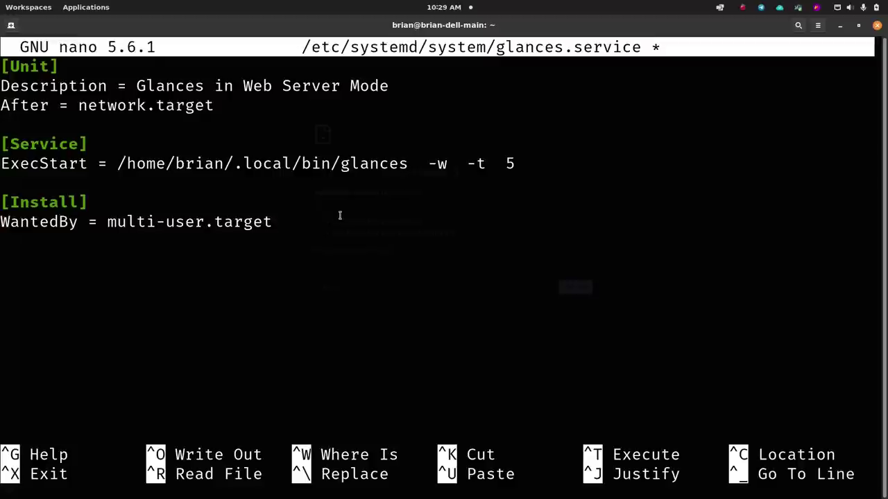
# Save the corrected glances.service file under the same name and exit nano.
pyautogui.hotkey('ctrl', 'o')
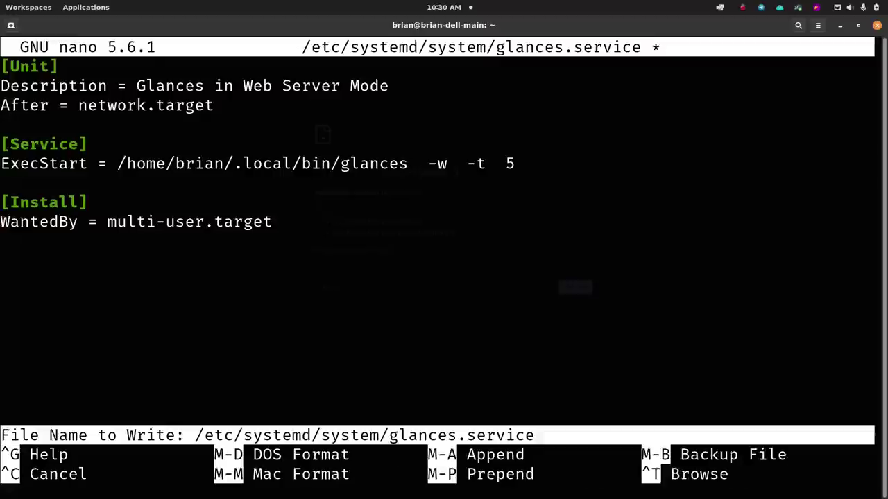
pyautogui.press('Return')
pyautogui.hotkey('ctrl', 'x')
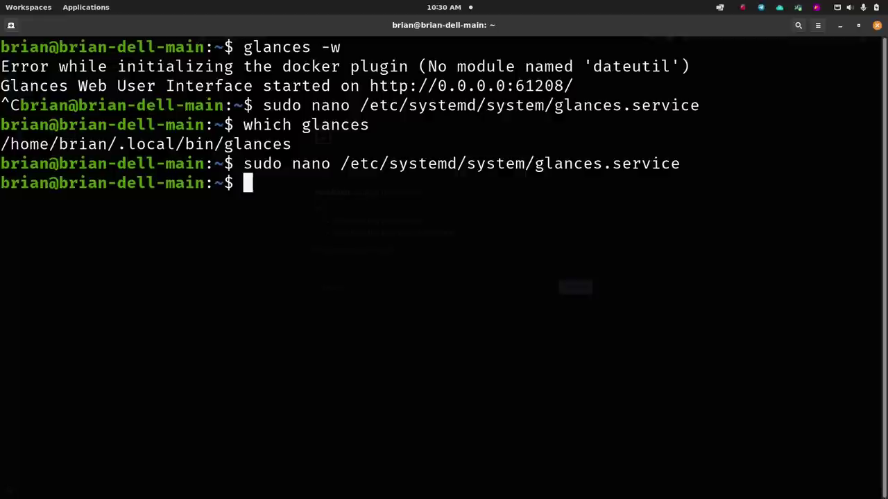
# Enable the service at boot by running sudo systemctl enable glances.service.
pyautogui.write('sudo ')
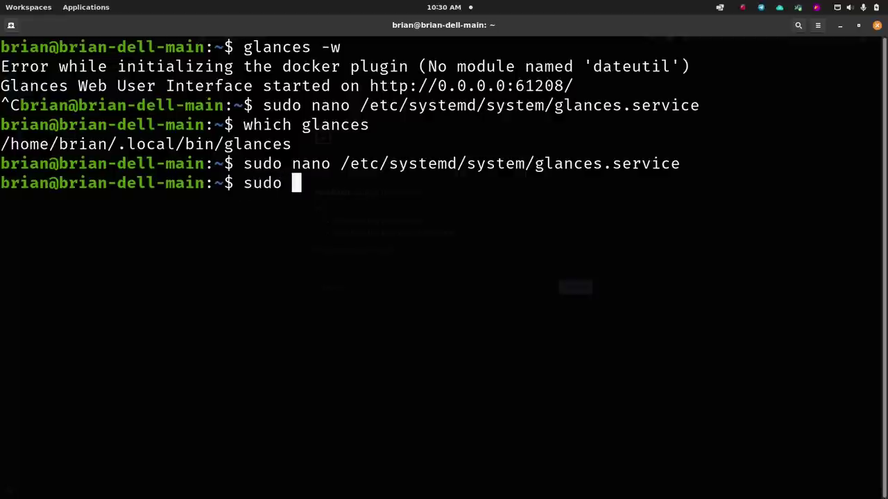
pyautogui.write('systemc')
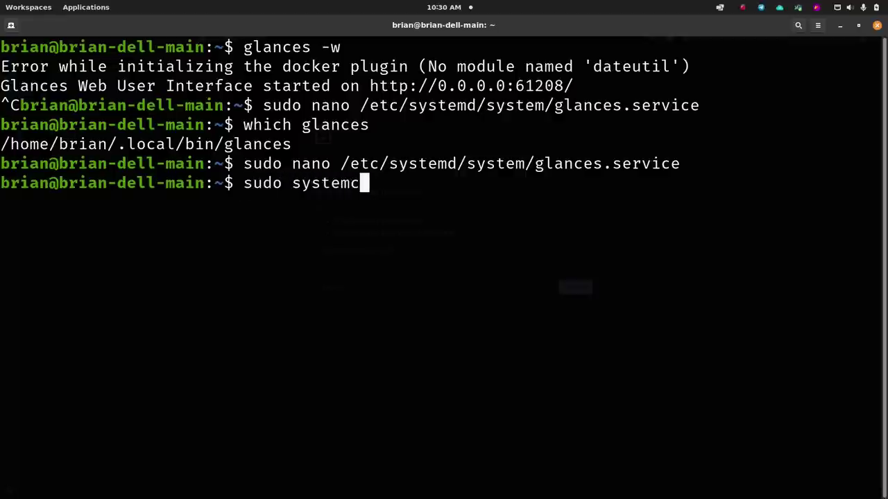
pyautogui.write('tl enable ')
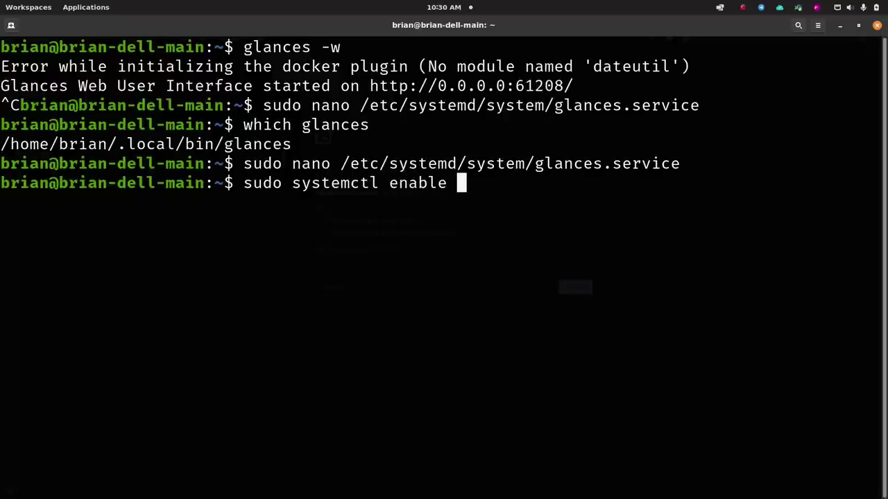
pyautogui.write('glan')
pyautogui.press('Tab')
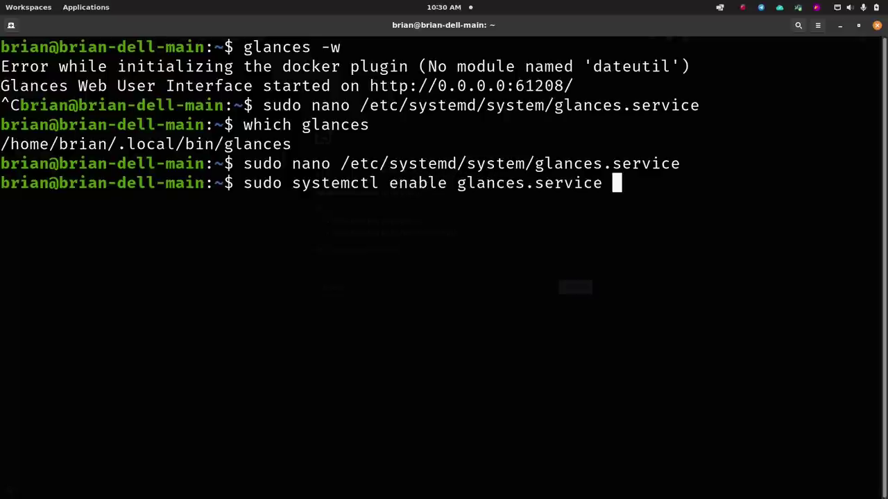
pyautogui.press('Return')
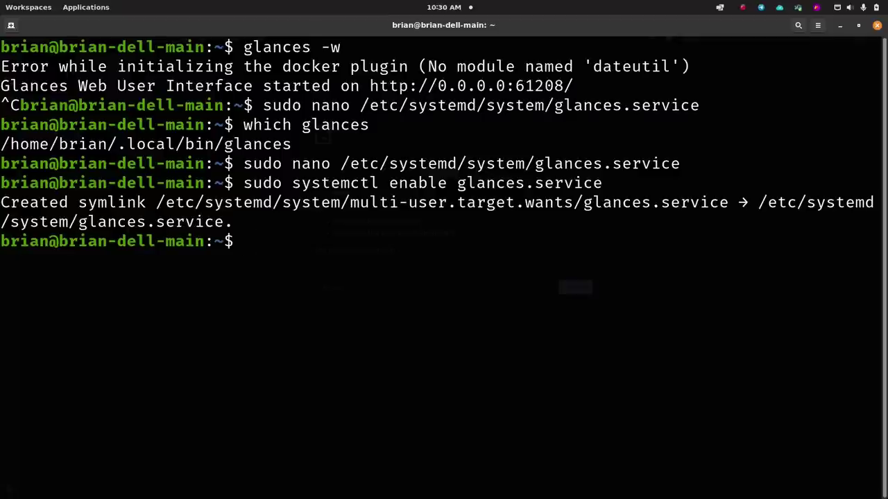
# Start the service by running sudo systemctl start glances.service.
pyautogui.write('sudo sys')
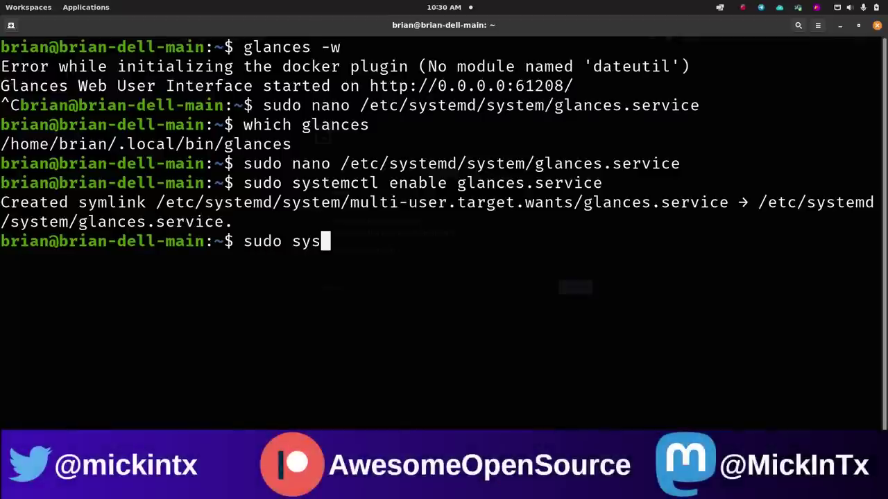
pyautogui.write('temctl ')
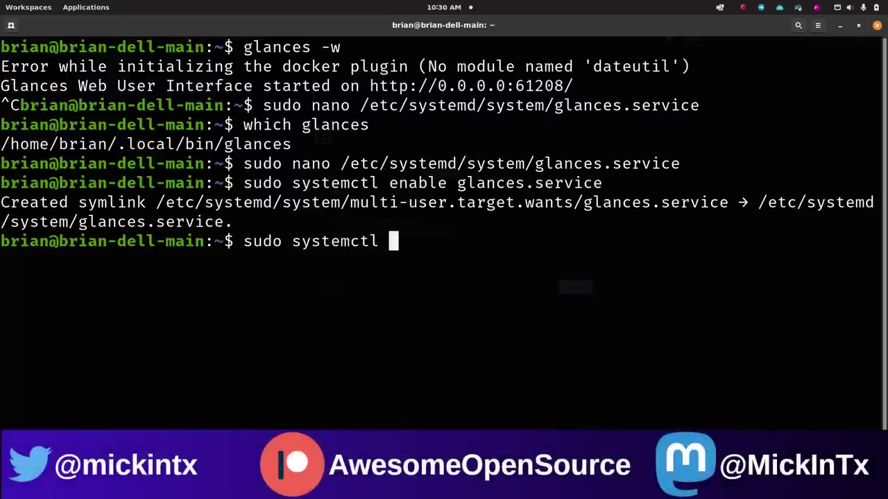
pyautogui.write('start glanc')
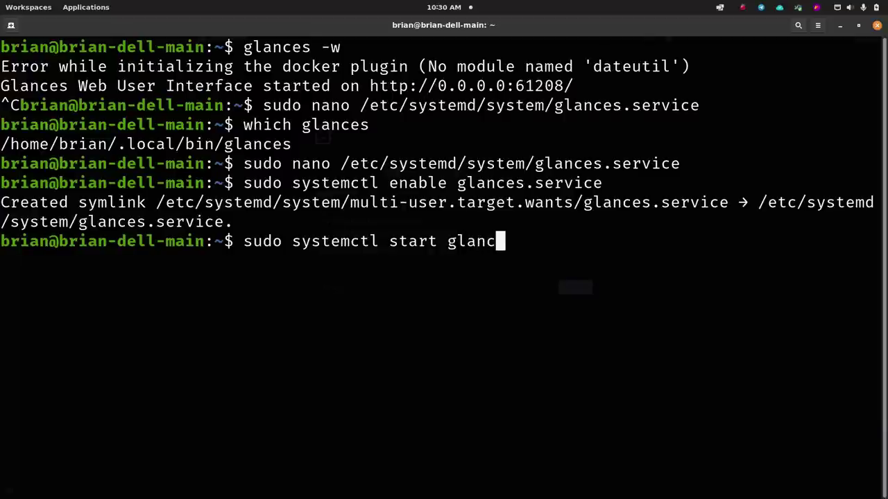
pyautogui.write('es.service')
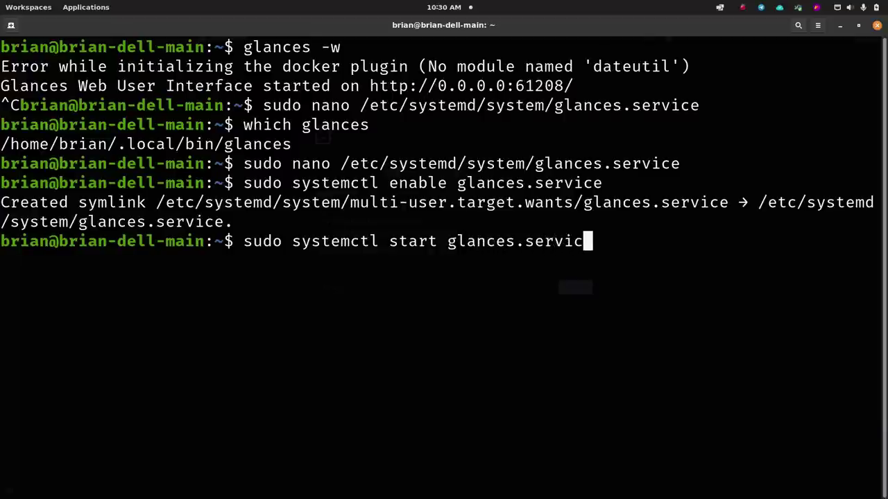
pyautogui.press('Return')
# Check the service with sudo systemctl status glances.service and highlight the value on its Active line.
pyautogui.write('sus')
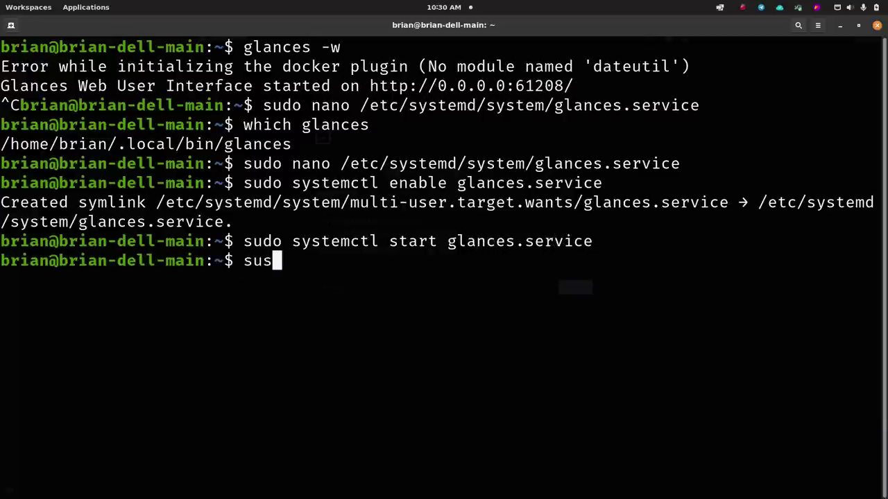
pyautogui.press('BackSpace')
pyautogui.press('BackSpace')
pyautogui.press('BackSpace')
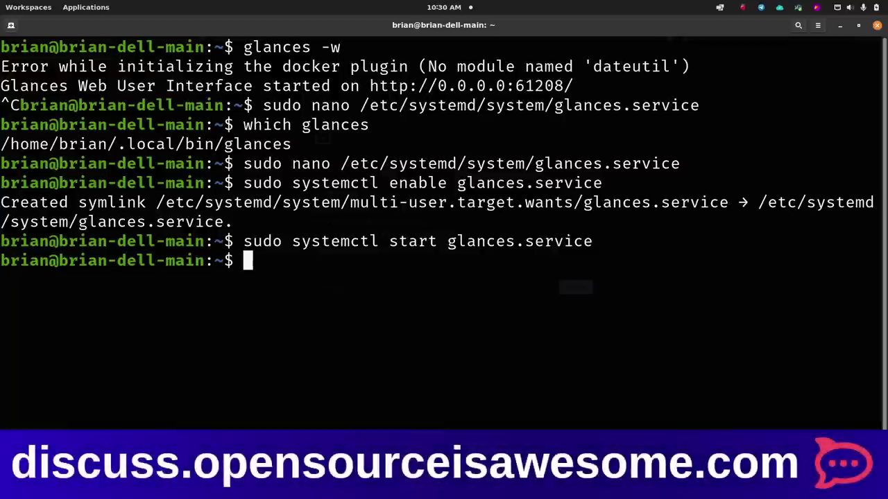
pyautogui.press('Up')
pyautogui.press('Left')
pyautogui.press('Left')
pyautogui.press('Left')
pyautogui.press('Left')
pyautogui.press('Left')
pyautogui.press('Left')
pyautogui.press('Left')
pyautogui.press('Left')
pyautogui.press('Left')
pyautogui.press('Left')
pyautogui.press('Left')
pyautogui.press('Left')
pyautogui.press('Left')
pyautogui.press('Left')
pyautogui.press('Left')
pyautogui.press('Left')
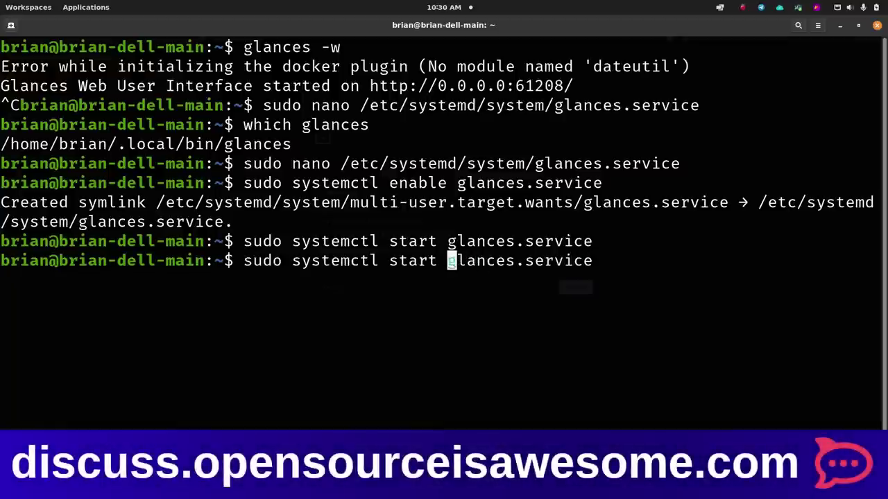
pyautogui.press('BackSpace')
pyautogui.press('BackSpace')
pyautogui.press('BackSpace')
pyautogui.write('atus')
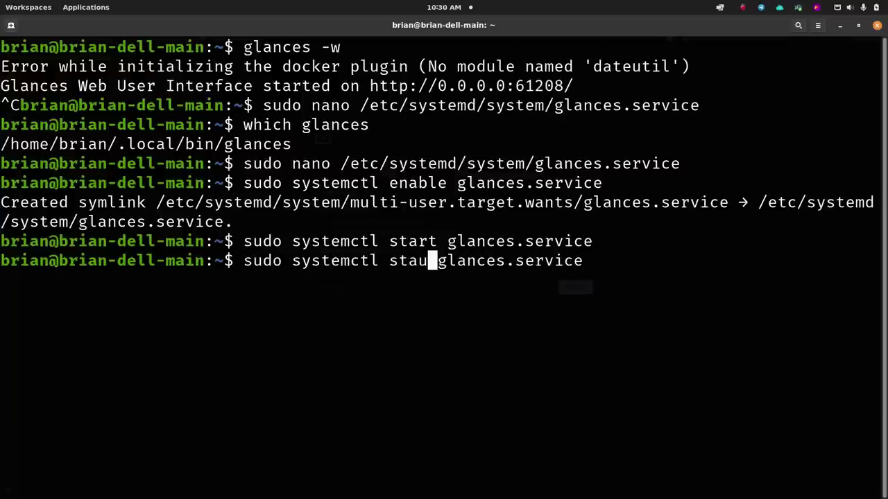
pyautogui.press('Return')
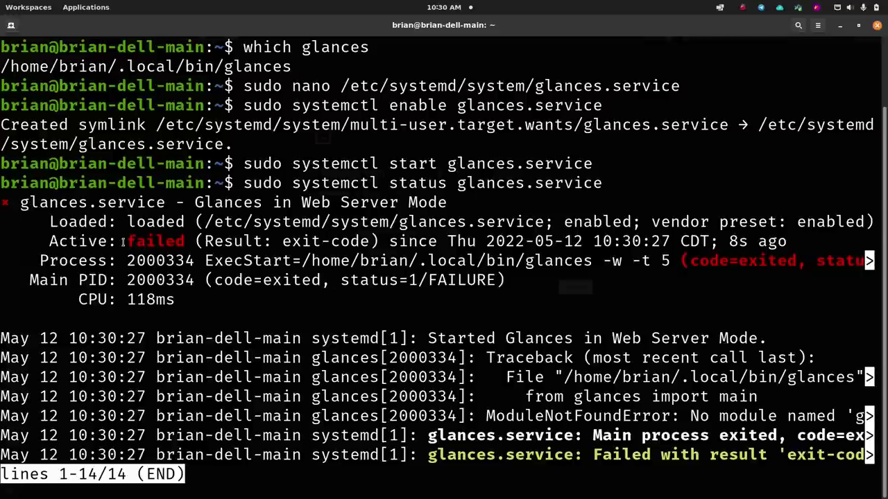
pyautogui.moveTo(123, 240); pyautogui.dragTo(185, 242)
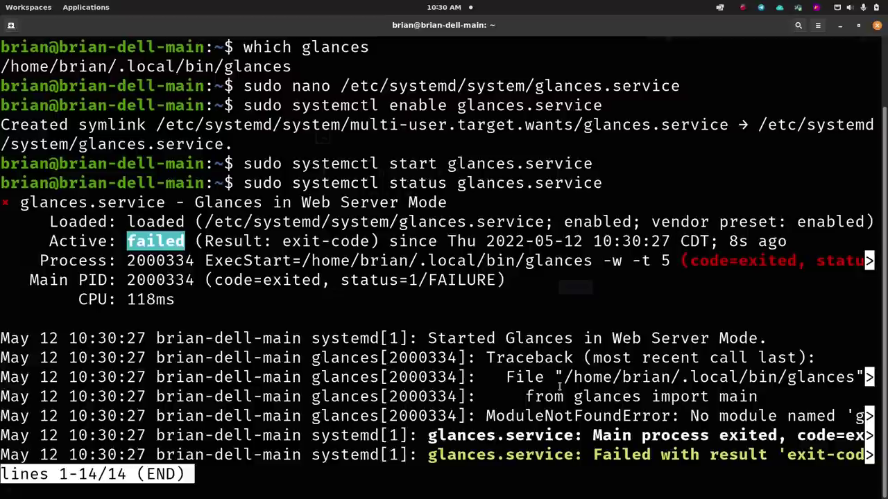
# Leave the status output, clear the terminal, and reopen /etc/systemd/system/glances.service in nano with sudo.
pyautogui.write('q')
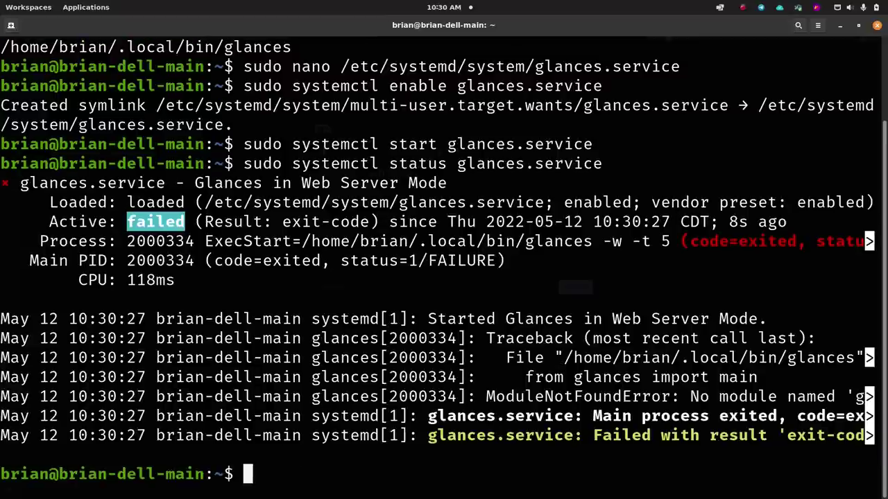
pyautogui.write('clear')
pyautogui.press('Return')
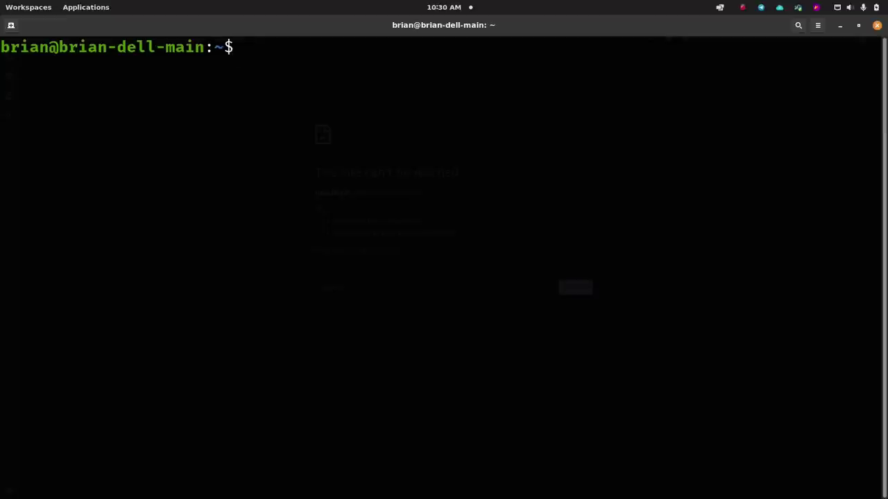
pyautogui.press('Up')
pyautogui.press('Up')
pyautogui.press('Up')
pyautogui.press('Up')
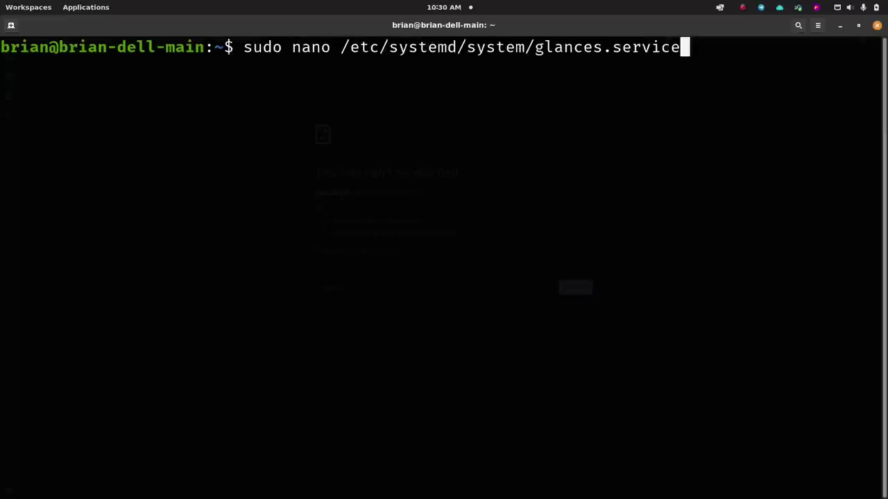
pyautogui.press('Down')
pyautogui.press('Return')
# Add a User line below ExecStart in the [Service] section, set to the username from the home path, followed by a blank line.
pyautogui.press('Down')
pyautogui.press('Down')
pyautogui.press('Down')
pyautogui.press('Down')
pyautogui.press('Down')
pyautogui.press('Down')
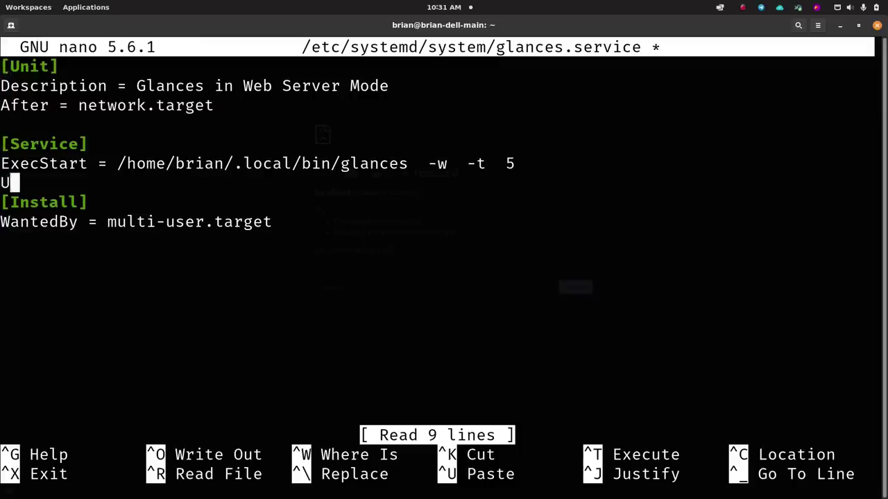
pyautogui.write('User =')
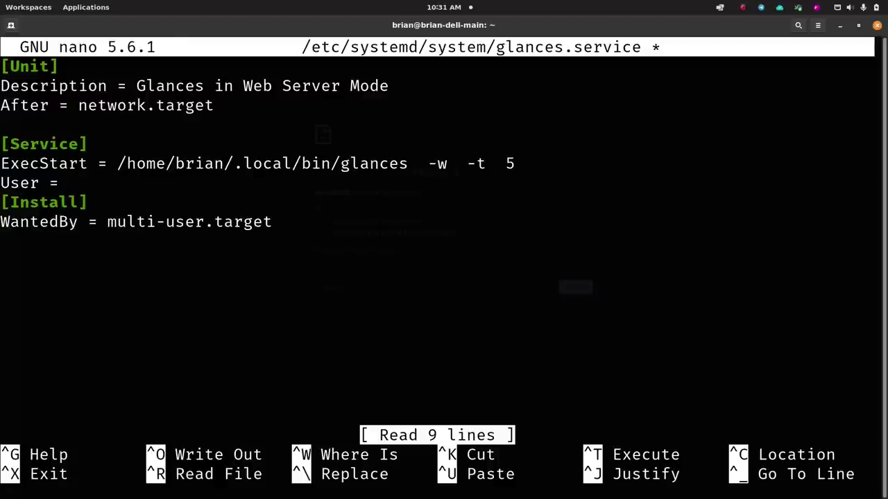
pyautogui.moveTo(173, 163); pyautogui.dragTo(228, 164)
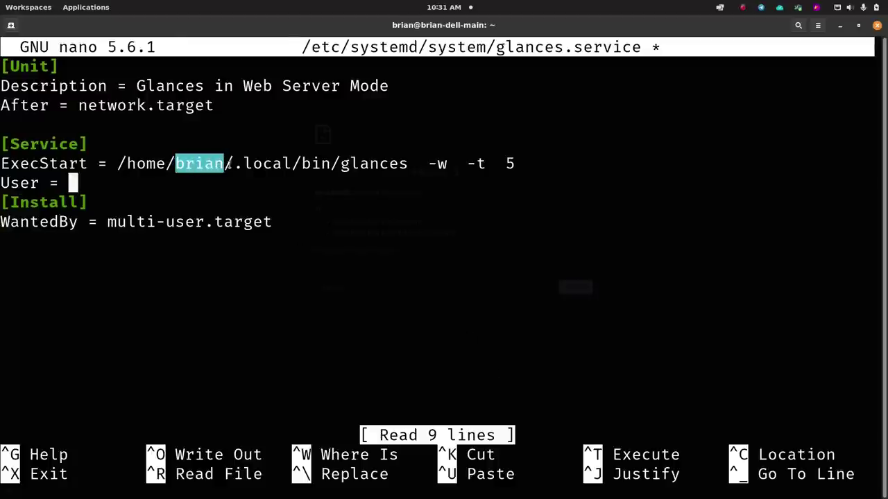
pyautogui.click(104, 184)
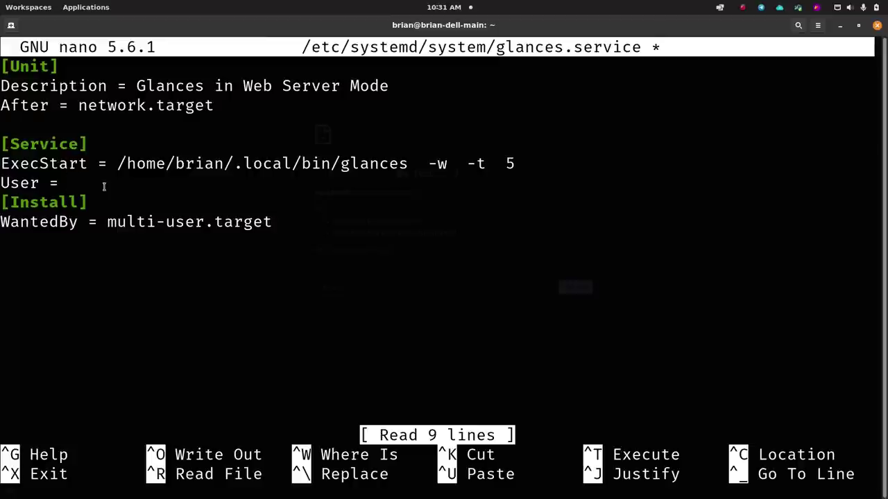
pyautogui.write('brian')
pyautogui.press('Return')
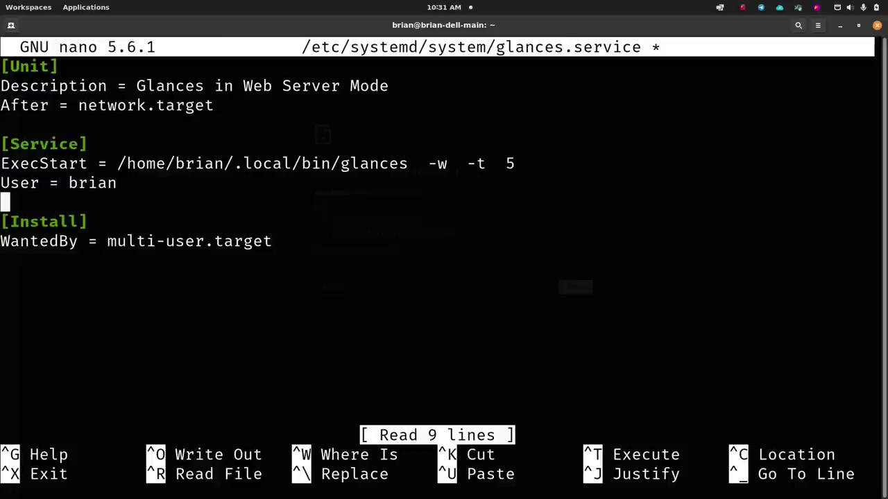
# Save the edited glances.service file under the same name and exit nano.
pyautogui.hotkey('ctrl', 'o')
pyautogui.press('Return')
pyautogui.hotkey('ctrl', 'x')
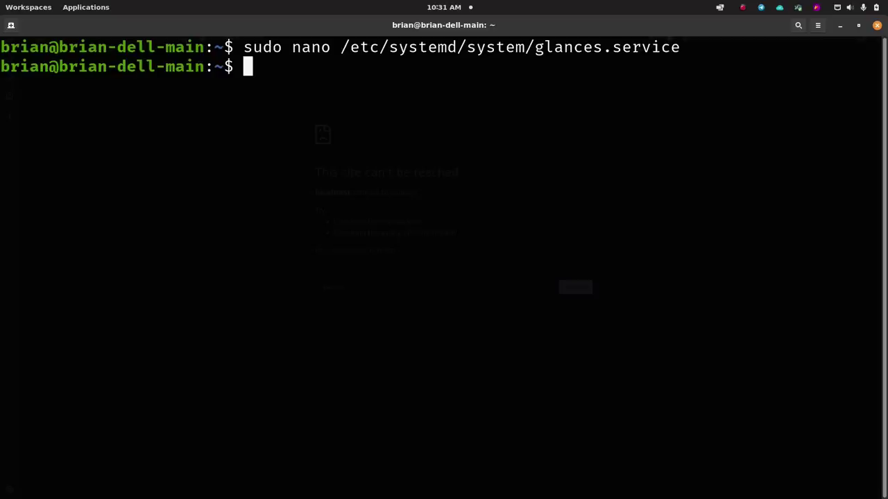
# Try to stop the Glances service by running sudo systemctl stop glances.serice.
pyautogui.write('sudo nano')
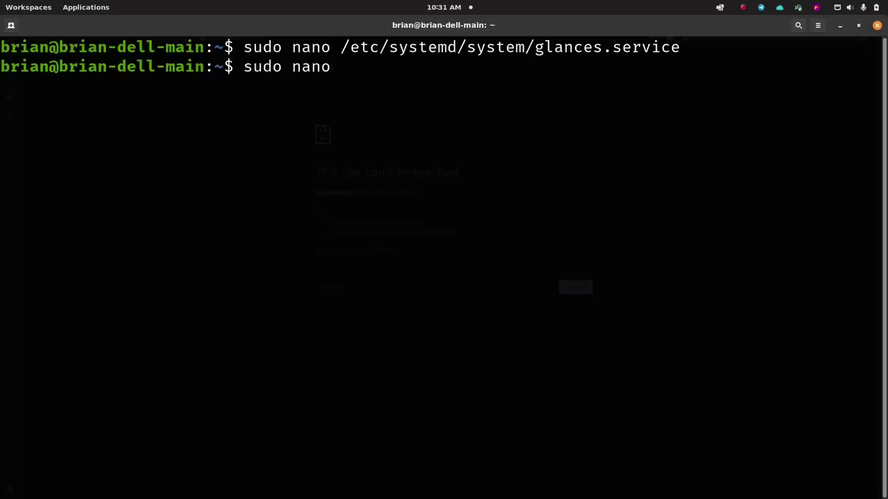
pyautogui.press('BackSpace')
pyautogui.press('BackSpace')
pyautogui.press('BackSpace')
pyautogui.press('BackSpace')
pyautogui.press('BackSpace')
pyautogui.write('sys')
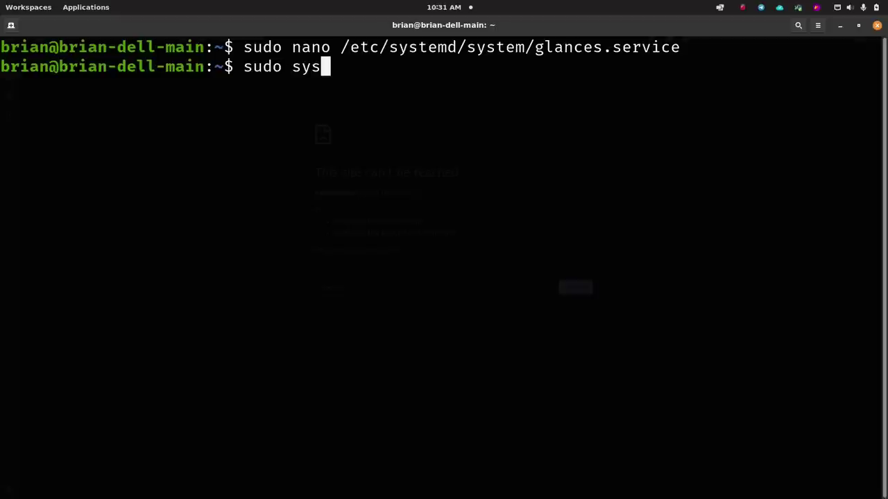
pyautogui.write('temctl s')
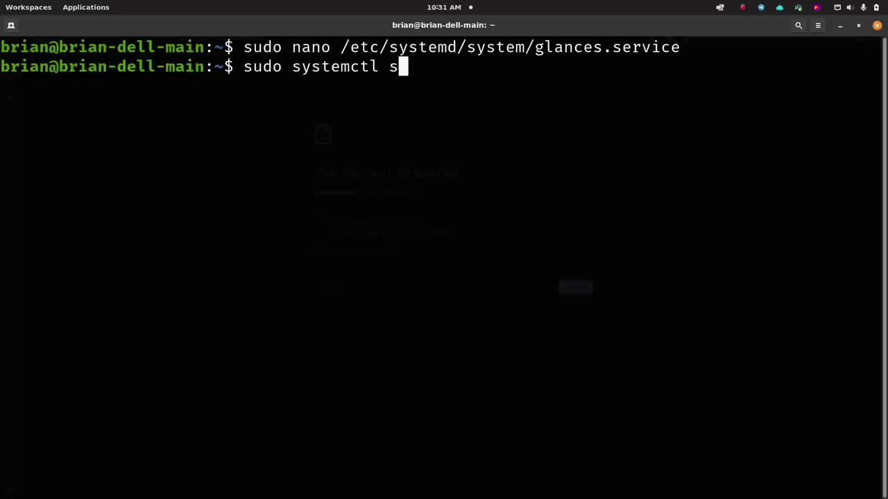
pyautogui.write('top glances.serv')
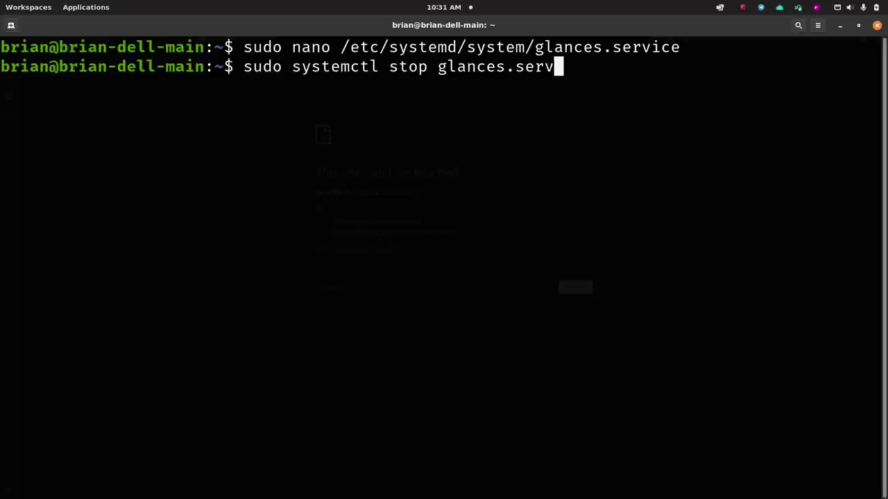
pyautogui.write('ice')
pyautogui.press('BackSpace')
pyautogui.press('BackSpace')
pyautogui.press('BackSpace')
pyautogui.press('BackSpace')
pyautogui.write('ice')
pyautogui.press('Return')
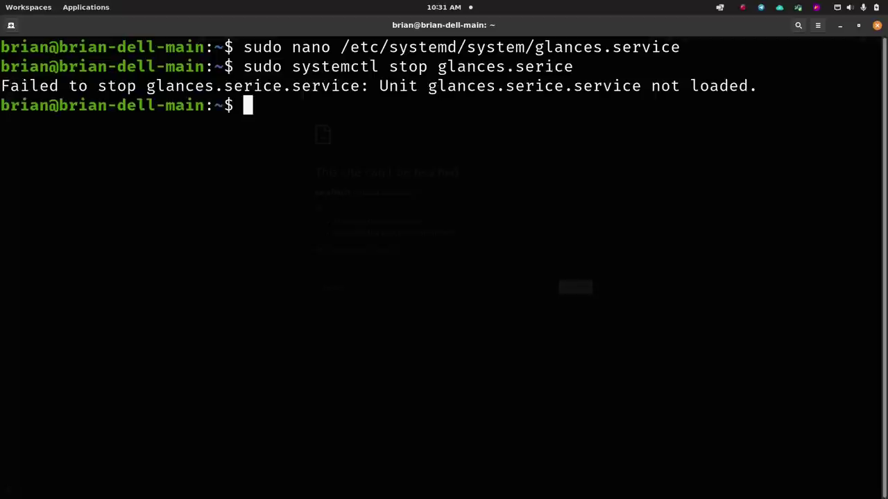
# Try to start the service with the edited unit file by running sudo systemctl start glances.service.
pyautogui.write('sudo system')
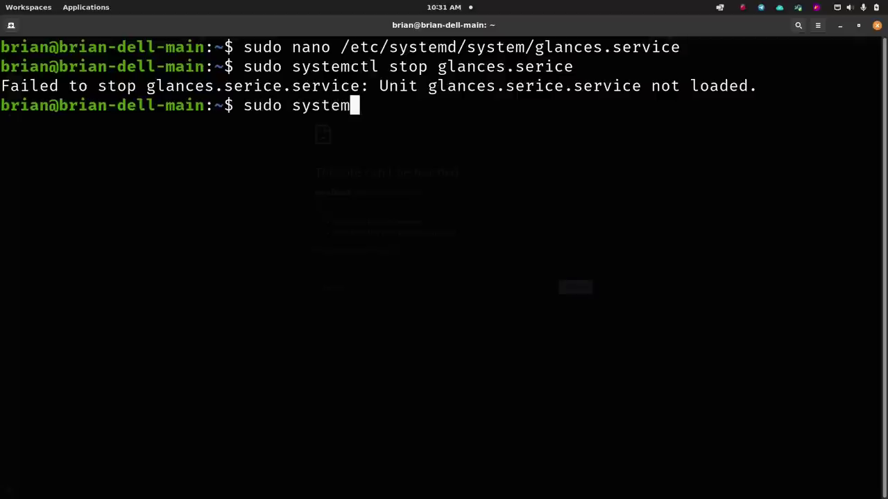
pyautogui.write('ctl restart')
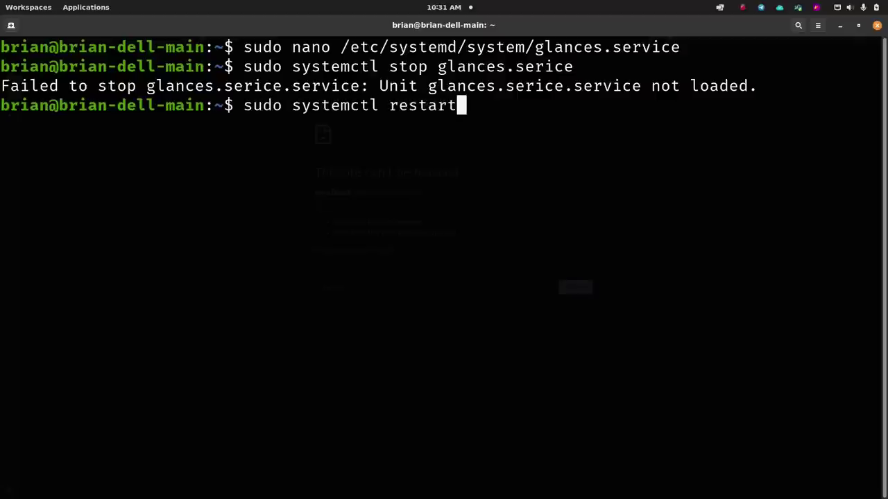
pyautogui.write(' blanc')
pyautogui.hotkey('ctrl', 'w')
pyautogui.hotkey('ctrl', 'w')
pyautogui.write('start g')
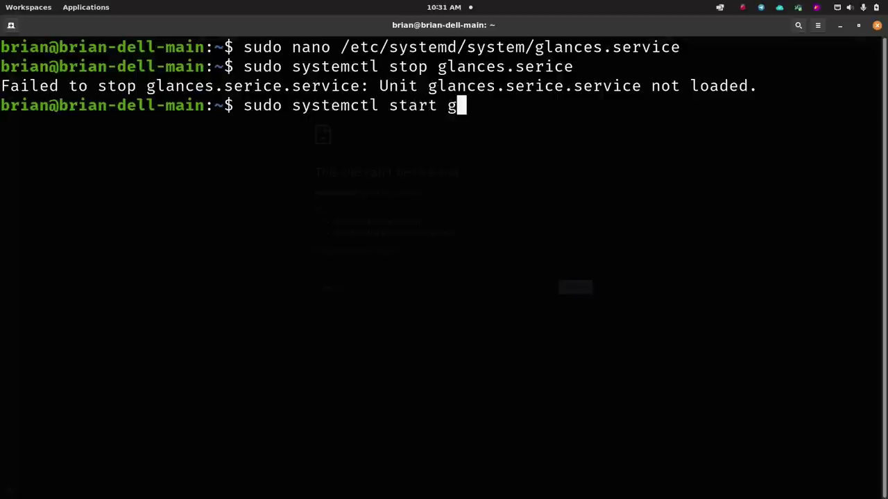
pyautogui.write('lances.service')
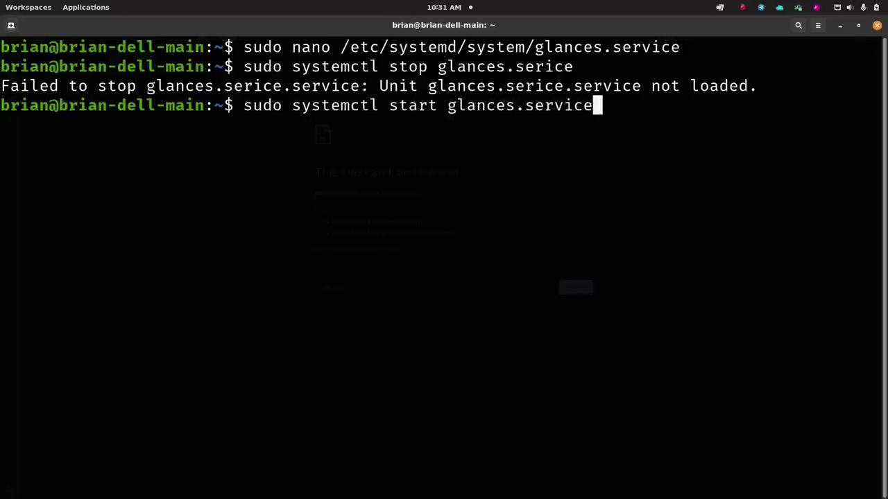
pyautogui.press('Return')
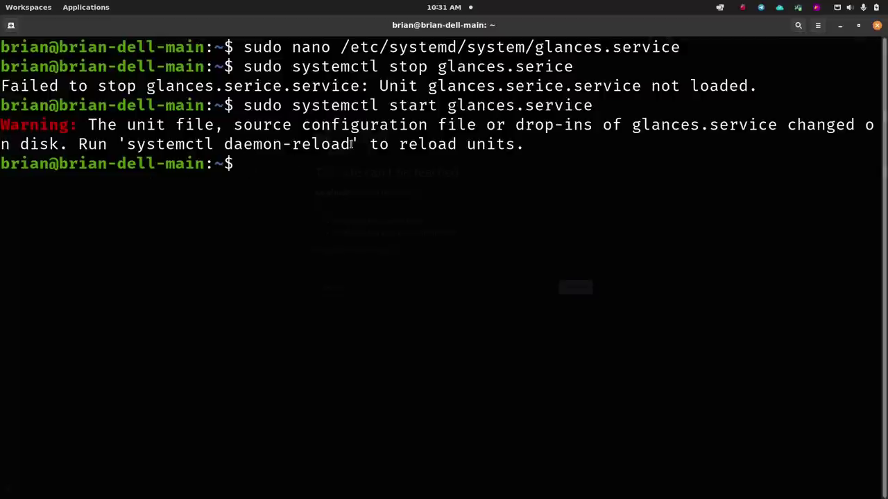
# Copy the suggested systemctl daemon-reload command from the warning to the prompt and prefix it with sudo.
pyautogui.moveTo(348, 143); pyautogui.dragTo(129, 147)
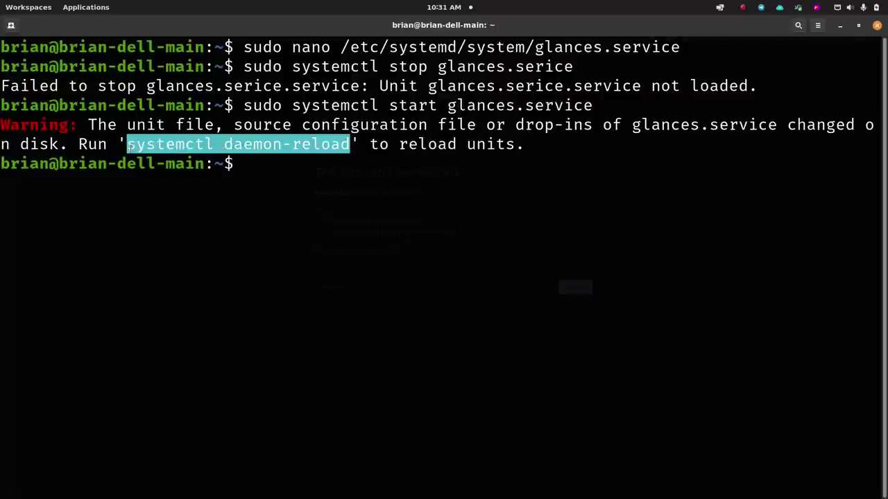
pyautogui.middleClick(291, 163)
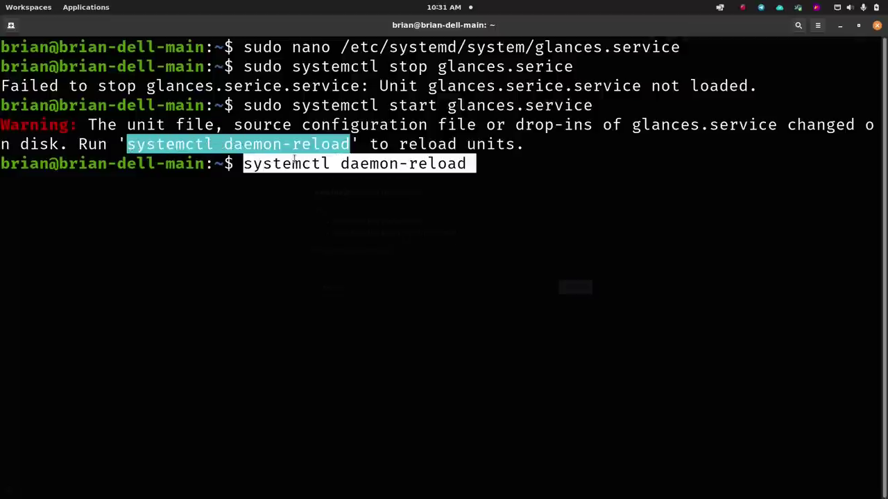
pyautogui.press('Left')
pyautogui.press('Left')
pyautogui.press('Left')
pyautogui.press('Left')
pyautogui.press('Left')
pyautogui.press('Left')
pyautogui.press('Left')
pyautogui.press('Left')
pyautogui.press('Left')
pyautogui.press('Left')
pyautogui.press('Left')
pyautogui.press('Left')
pyautogui.press('Left')
pyautogui.press('Left')
pyautogui.press('Left')
pyautogui.press('Left')
pyautogui.press('Left')
pyautogui.press('Left')
pyautogui.press('Left')
pyautogui.press('Left')
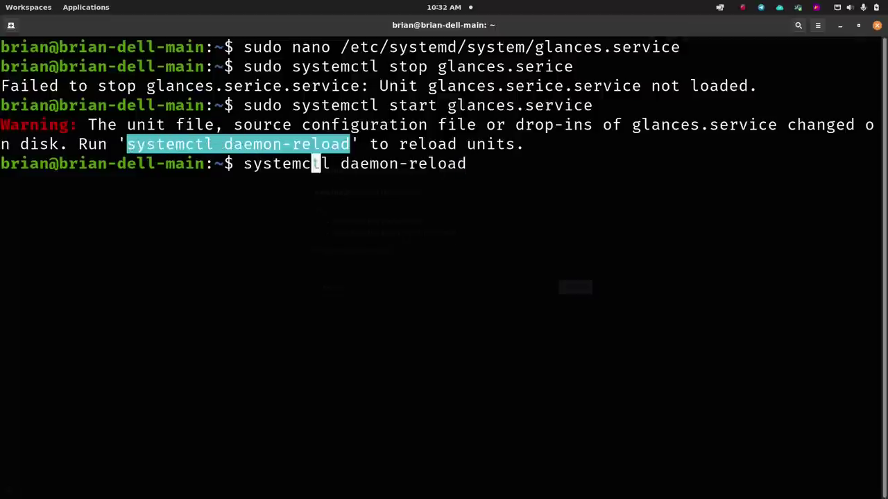
pyautogui.write('sudo')
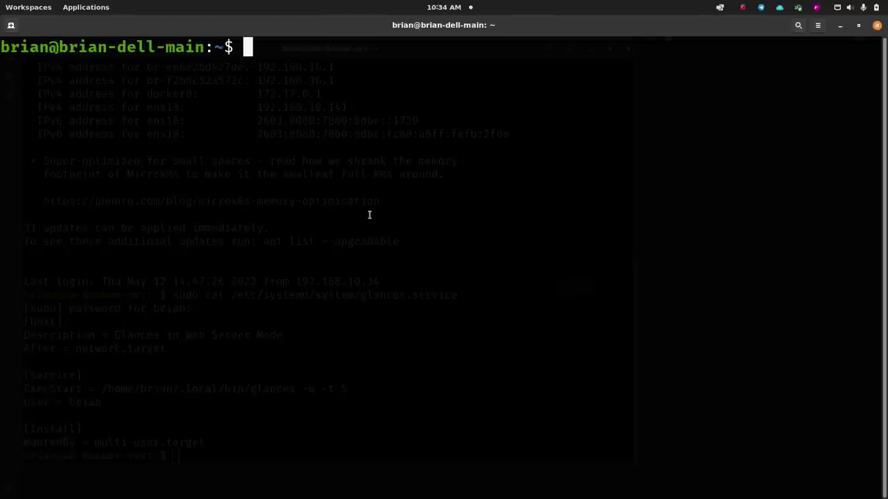
# Clear the terminal and reload the systemd unit files by running sudo systemctl daemon-reload.
pyautogui.write('clear')
pyautogui.press('Return')
pyautogui.write('sus')
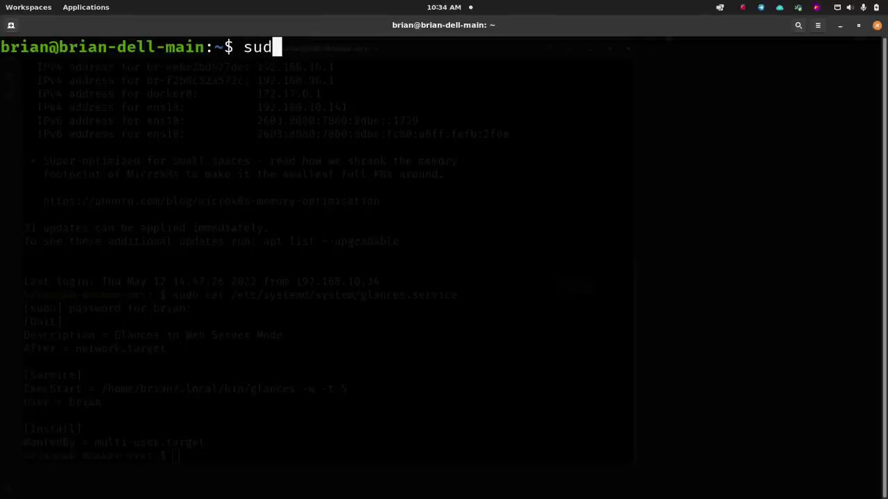
pyautogui.write('o systemctl ')
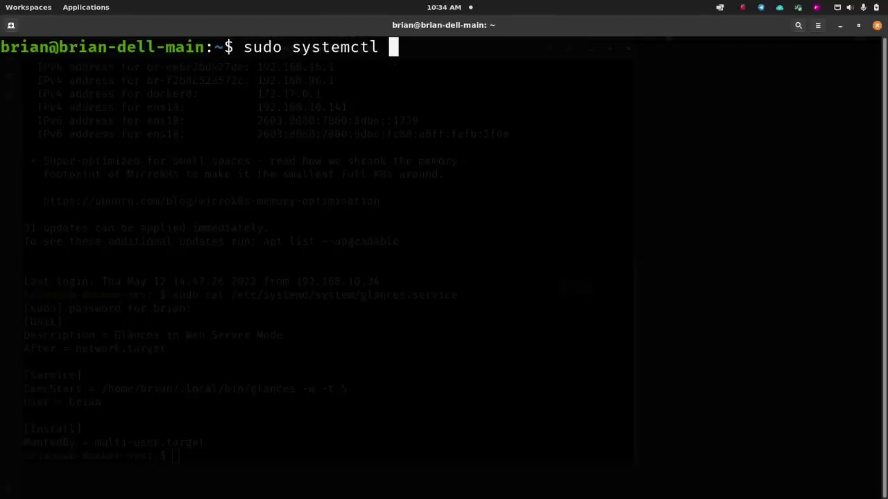
pyautogui.write('daemon-reloa')
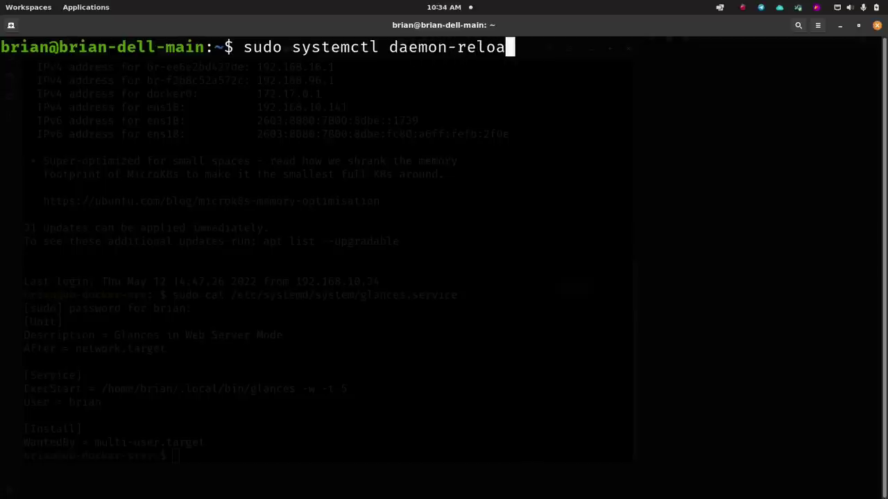
pyautogui.write('d')
pyautogui.press('Return')
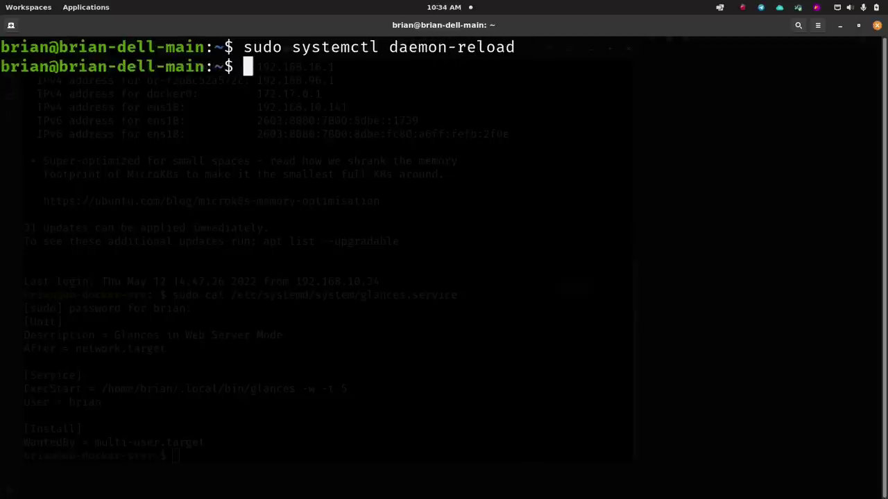
# Start the Glances service from the reloaded unit by running sudo systemctl start glances.service.
pyautogui.write('sudo sys')
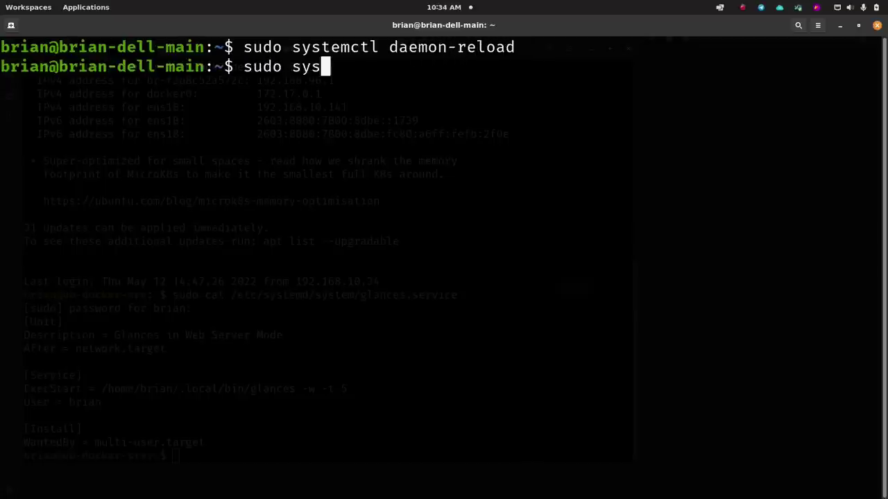
pyautogui.write('temctl ')
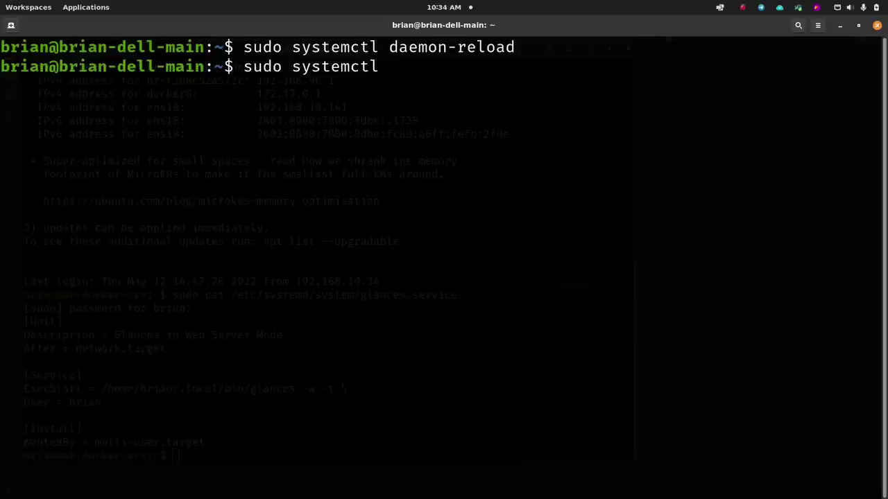
pyautogui.write('start glances.s')
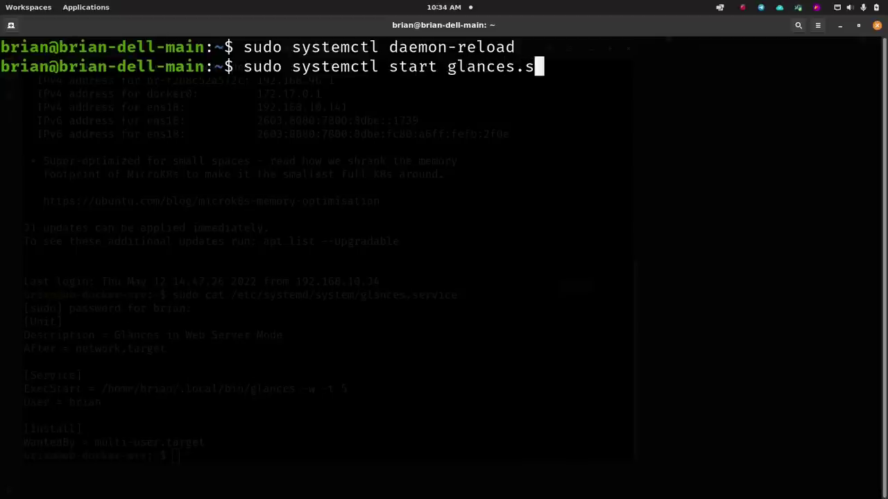
pyautogui.write('ervice')
pyautogui.press('Return')
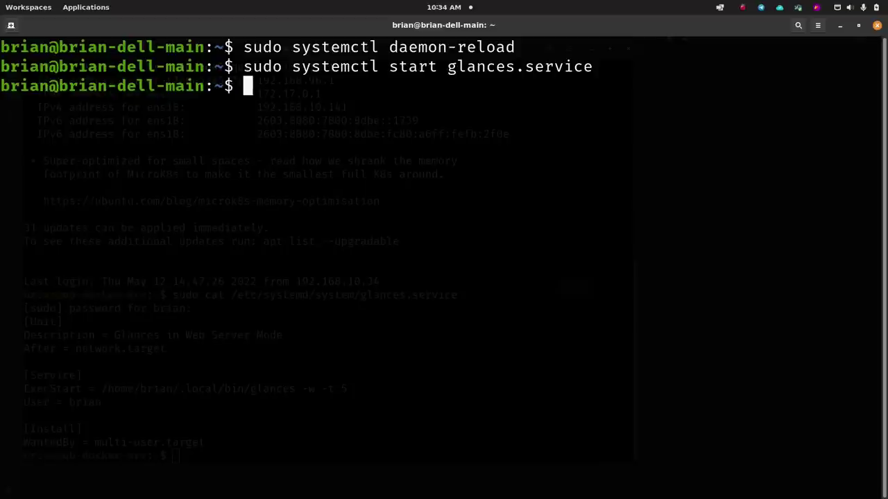
# Check the service with sudo systemctl status glances.service and highlight the first word of its Active value.
pyautogui.write('su')
pyautogui.press('BackSpace')
pyautogui.press('BackSpace')
pyautogui.press('Up')
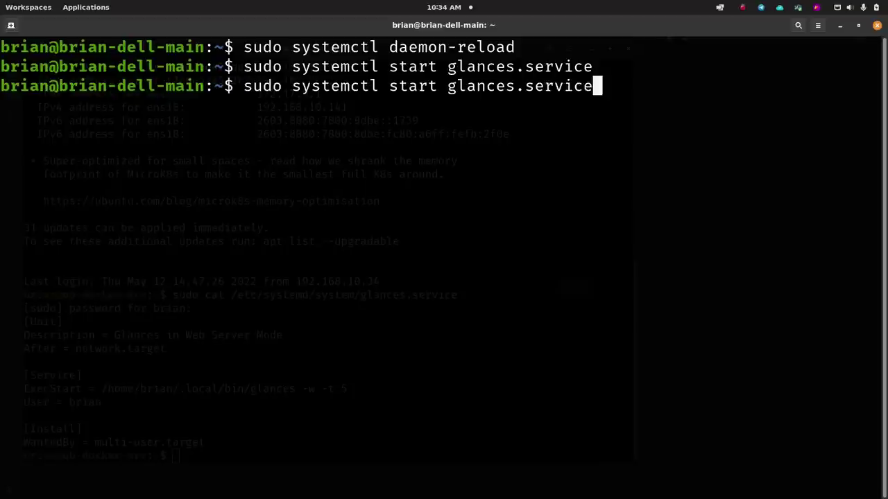
pyautogui.press('Left')
pyautogui.press('Left')
pyautogui.press('Left')
pyautogui.press('Left')
pyautogui.press('Left')
pyautogui.press('Left')
pyautogui.press('Left')
pyautogui.press('Left')
pyautogui.press('Left')
pyautogui.press('Left')
pyautogui.press('Left')
pyautogui.press('Left')
pyautogui.press('Left')
pyautogui.press('Left')
pyautogui.press('Left')
pyautogui.press('Left')
pyautogui.press('BackSpace')
pyautogui.press('BackSpace')
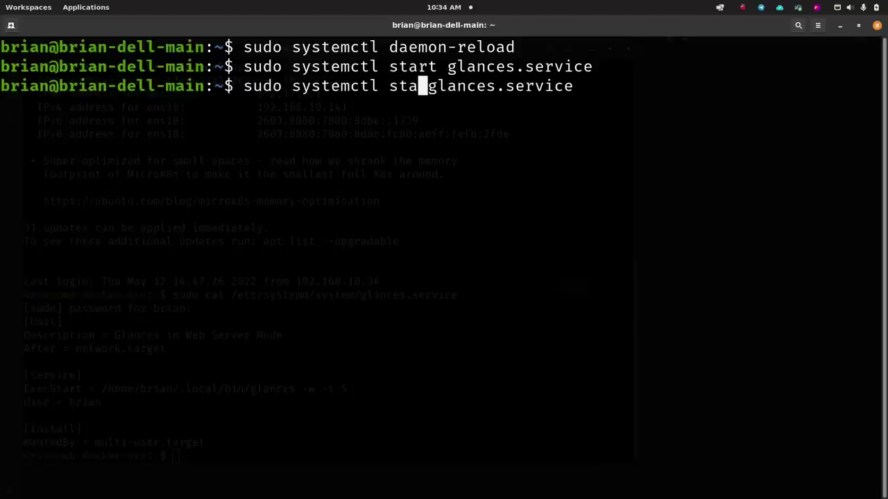
pyautogui.write('tus')
pyautogui.press('Return')
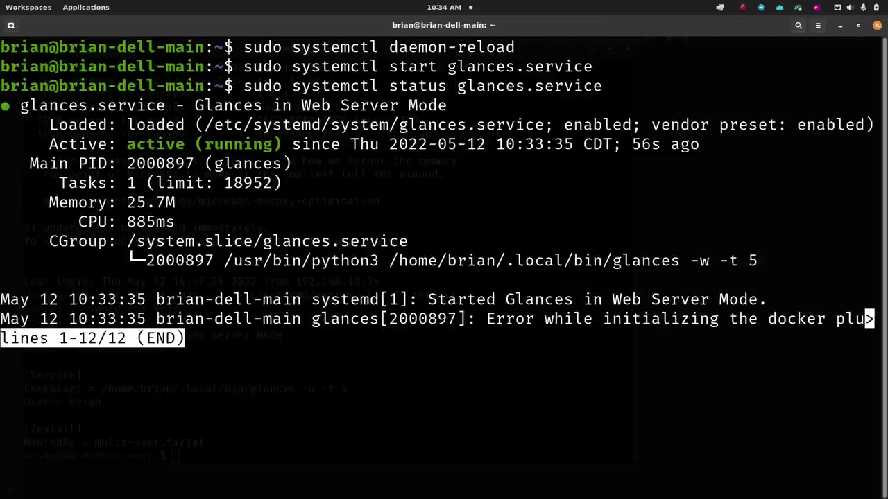
pyautogui.moveTo(186, 145); pyautogui.dragTo(126, 145)
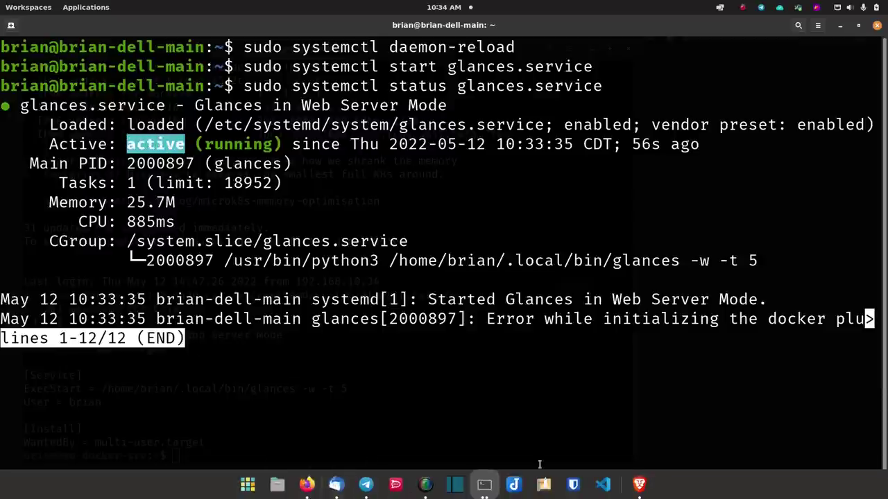
# Switch to the Brave browser, reload localhost:61208 to check the Glances web page, and close its tab.
pyautogui.click(638, 483)
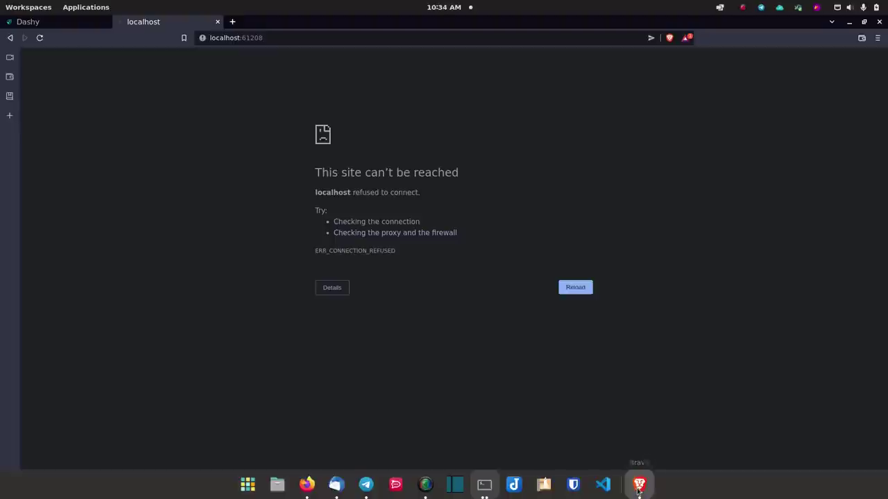
pyautogui.click(39, 38)
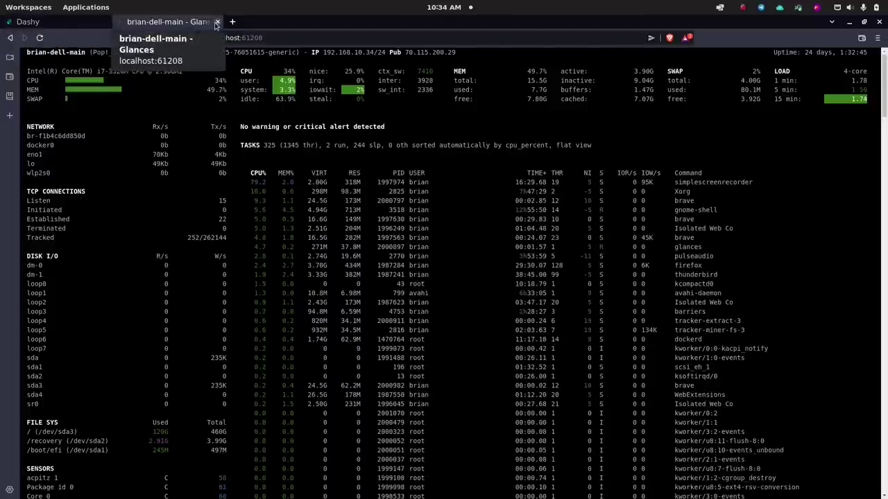
pyautogui.click(217, 23)
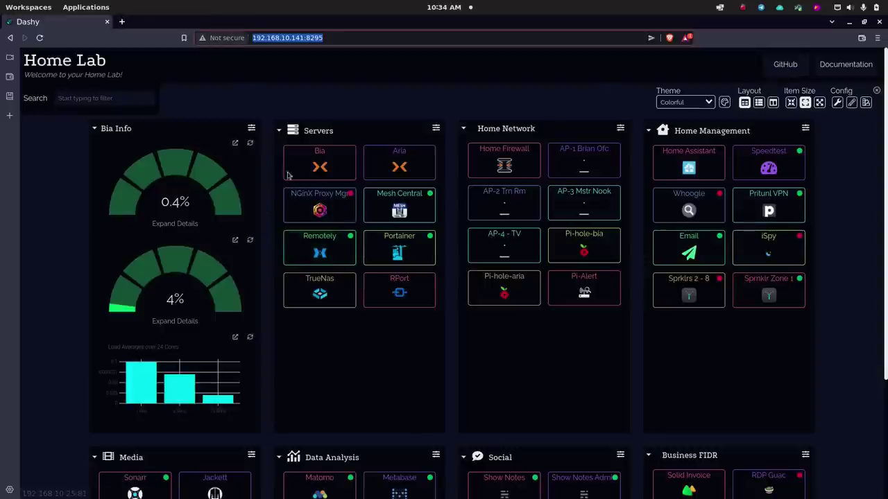
# Return to the terminal and leave the glances.service status view.
pyautogui.moveTo(306, 494)
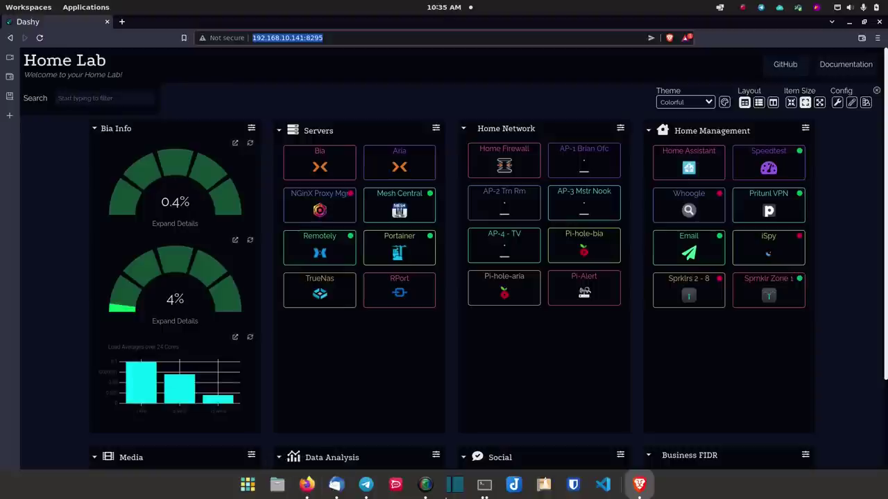
pyautogui.click(484, 485)
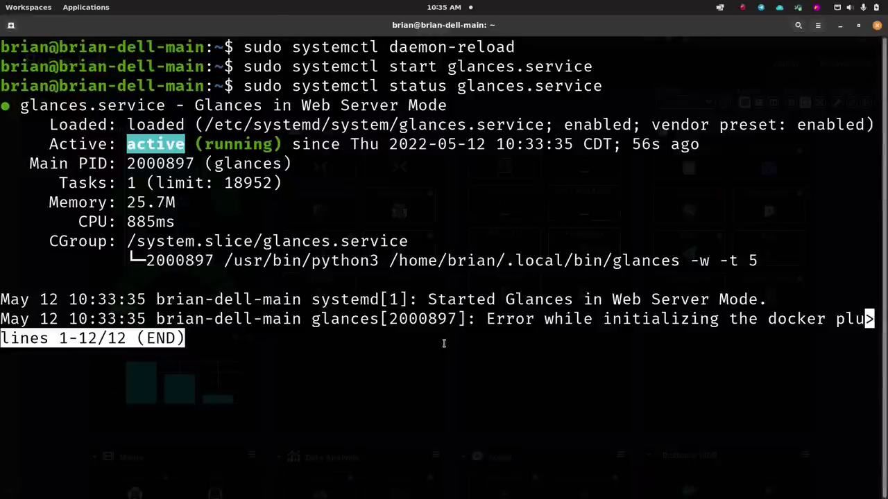
pyautogui.write('q')
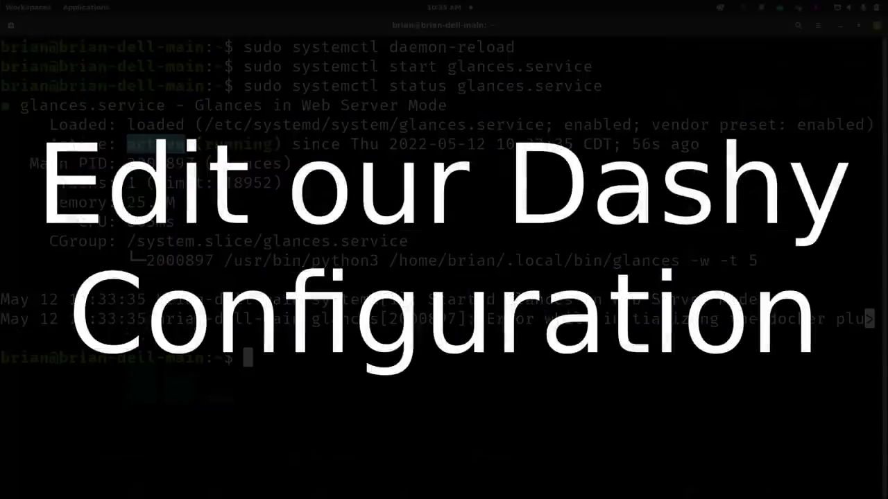
# Log in over SSH to the Docker server at 192.168.10.141, entering the account password.
pyautogui.write('ssh brian@')
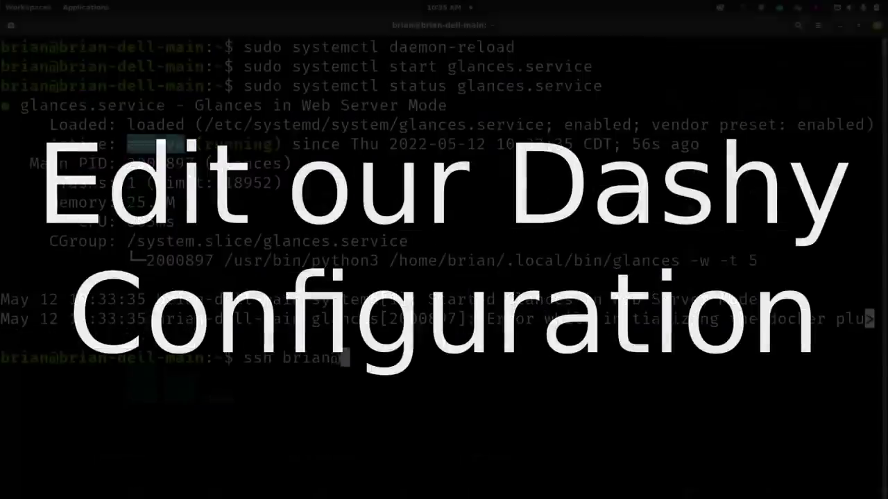
pyautogui.write('192.168.1')
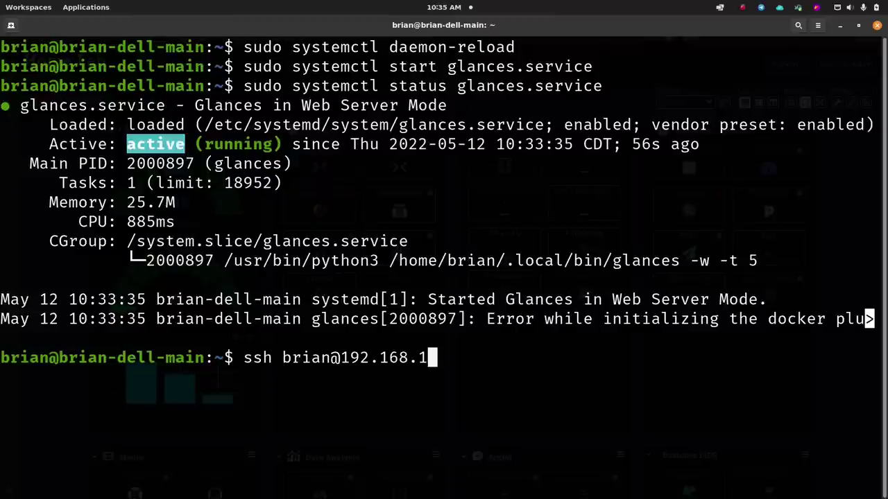
pyautogui.write('0.141')
pyautogui.press('Return')
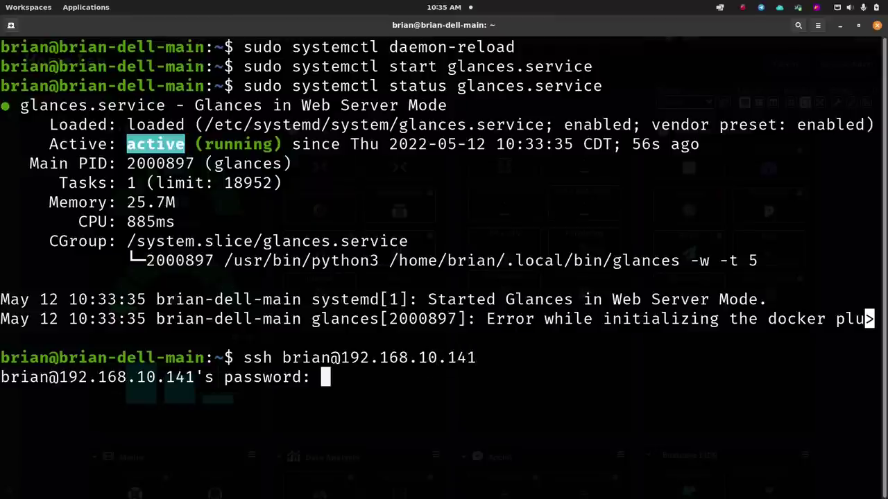
pyautogui.press('Return')
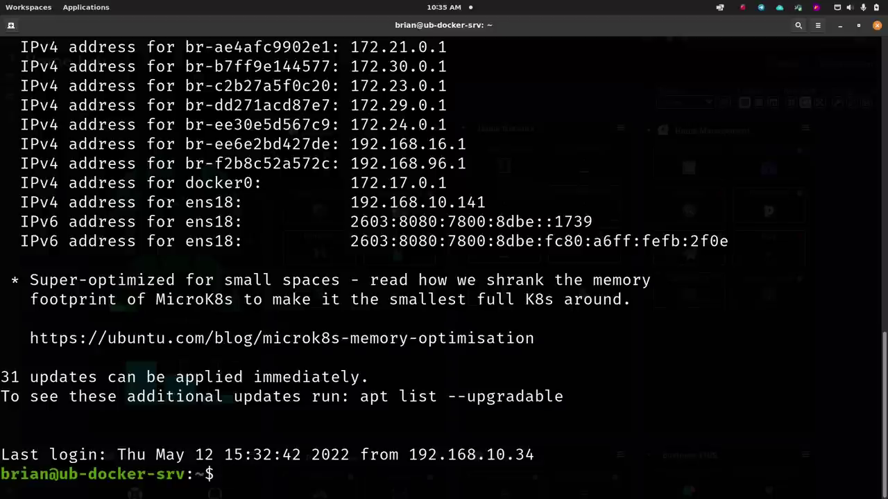
# Change into the docker/dashy/public directory and list its files, finishing with a cleared terminal.
pyautogui.write('cd do')
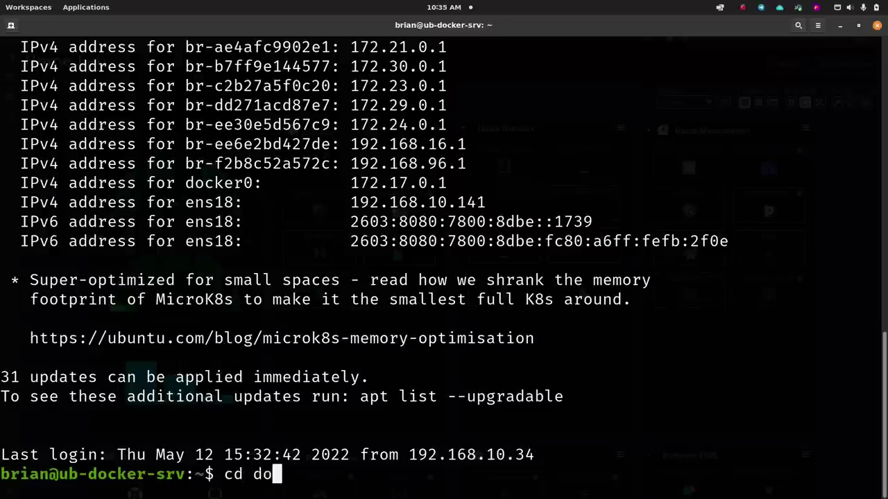
pyautogui.write('cker/das')
pyautogui.press('Tab')
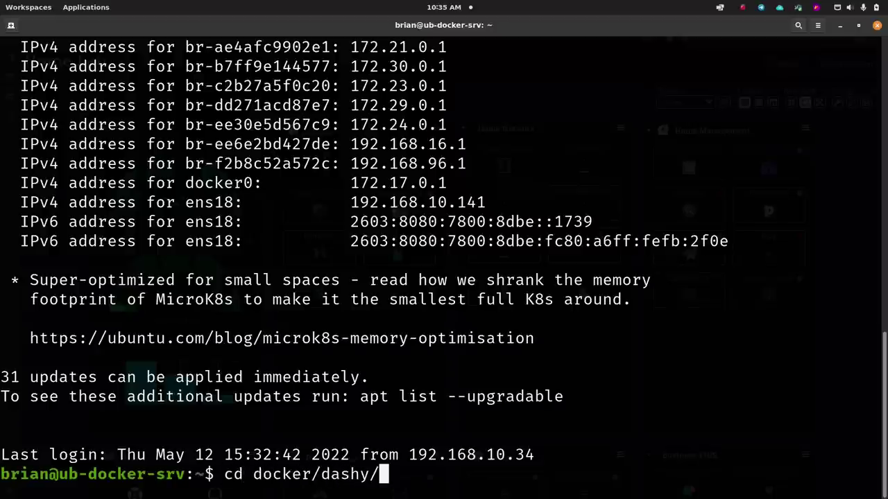
pyautogui.write('pub')
pyautogui.press('Tab')
pyautogui.press('Return')
pyautogui.write('ls')
pyautogui.press('Return')
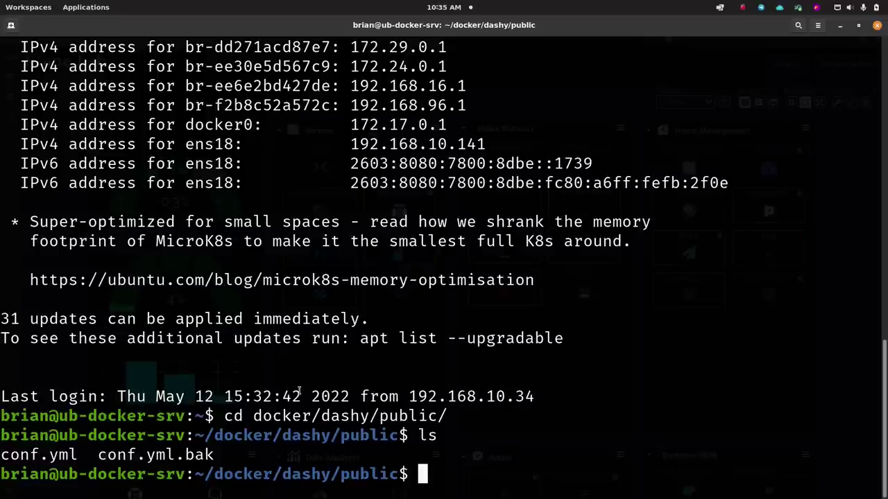
pyautogui.write('clear')
pyautogui.press('Return')
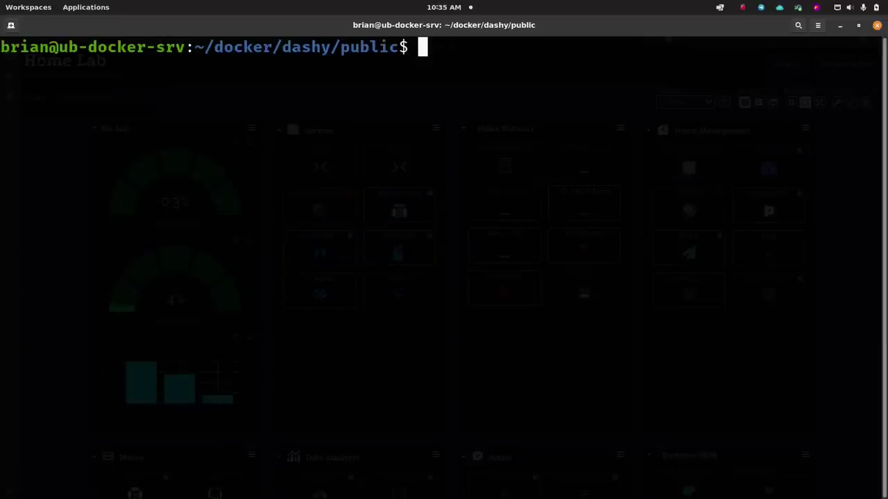
pyautogui.write('cp conf.')
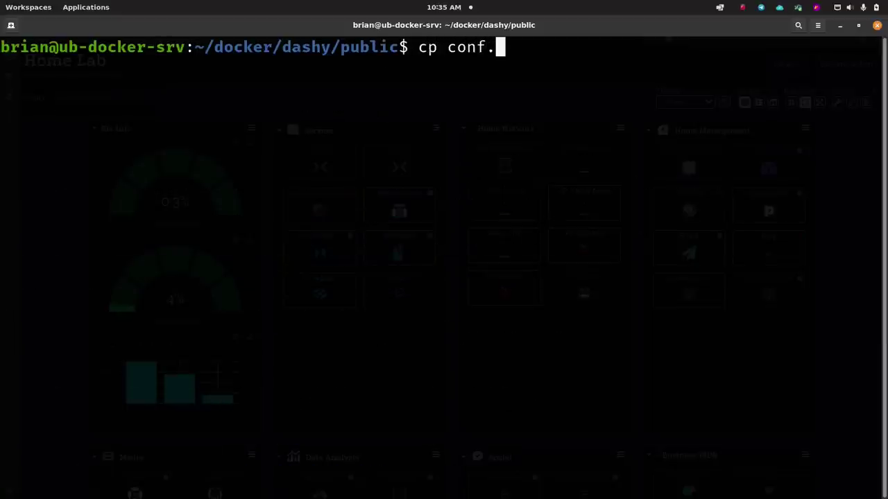
pyautogui.write('yml con')
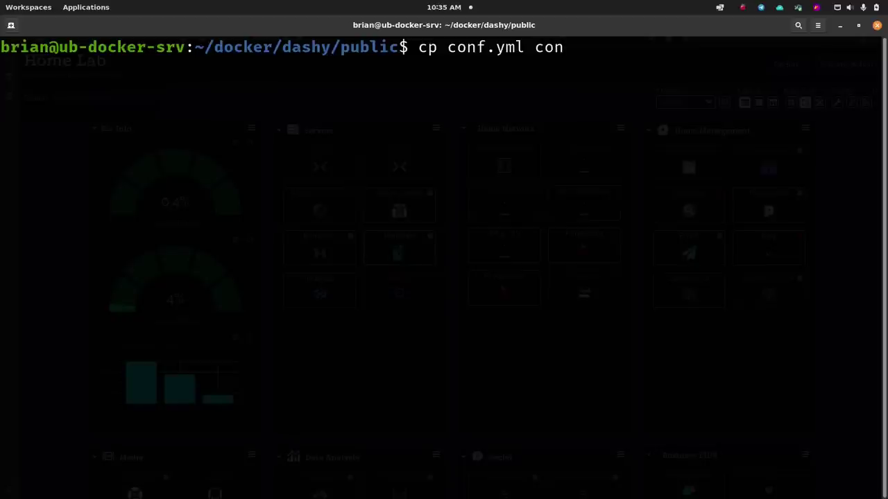
pyautogui.write('f.yml.b')
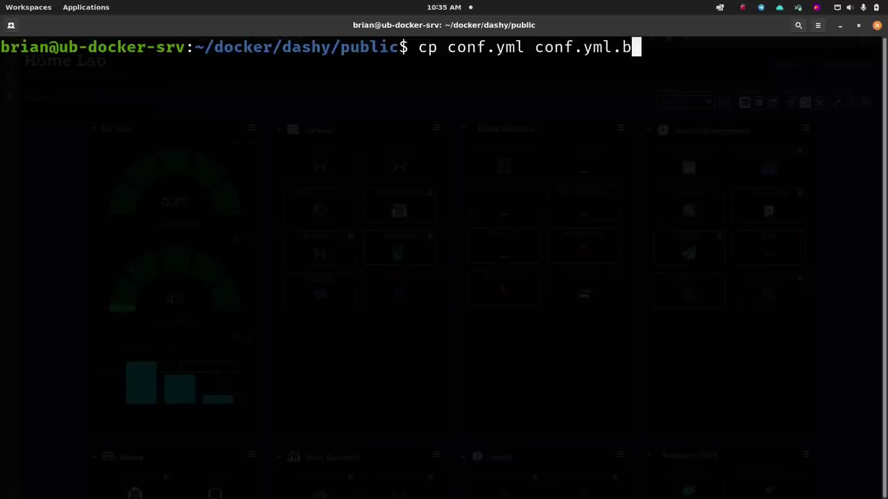
pyautogui.write('ak')
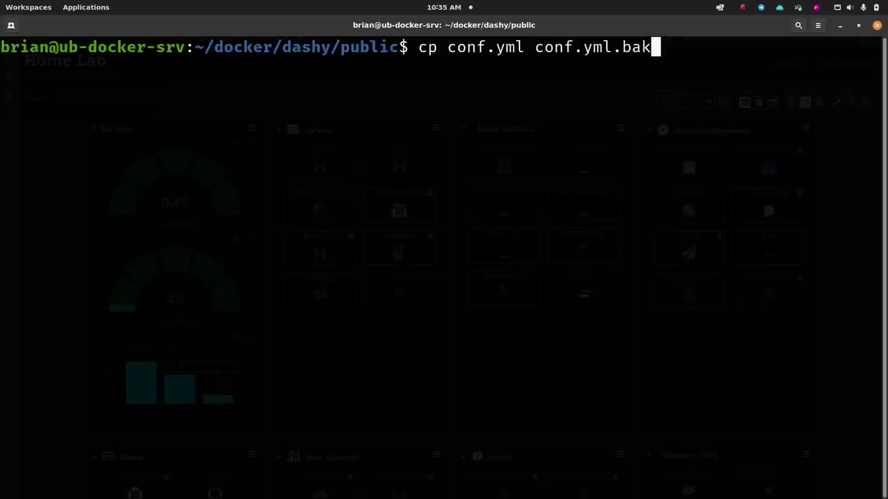
pyautogui.press('BackSpace')
pyautogui.press('BackSpace')
pyautogui.press('BackSpace')
pyautogui.press('BackSpace')
pyautogui.press('BackSpace')
pyautogui.press('BackSpace')
pyautogui.press('BackSpace')
pyautogui.press('BackSpace')
pyautogui.press('BackSpace')
pyautogui.press('BackSpace')
pyautogui.press('BackSpace')
pyautogui.press('BackSpace')
pyautogui.press('BackSpace')
pyautogui.press('BackSpace')
pyautogui.press('BackSpace')
pyautogui.press('BackSpace')
pyautogui.press('BackSpace')
pyautogui.press('BackSpace')
pyautogui.press('BackSpace')
pyautogui.press('BackSpace')
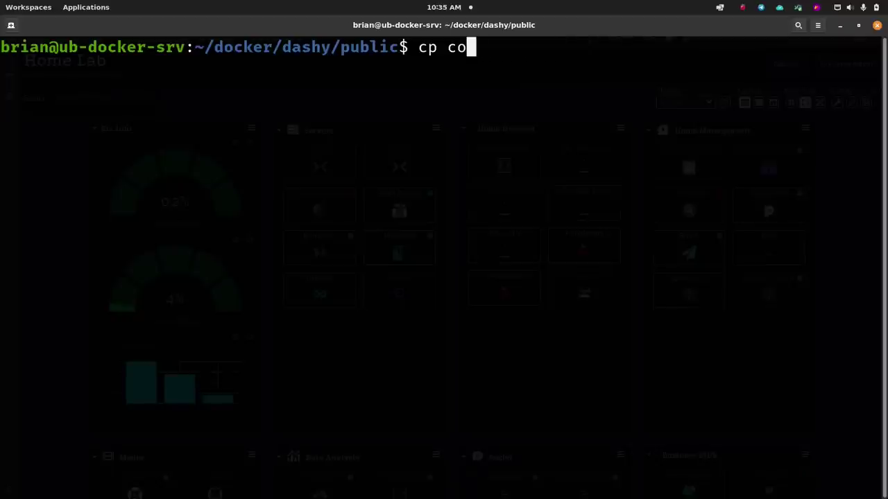
# List the files in the Dashy public directory again and open conf.yml in nano.
pyautogui.write('ls')
pyautogui.press('Return')
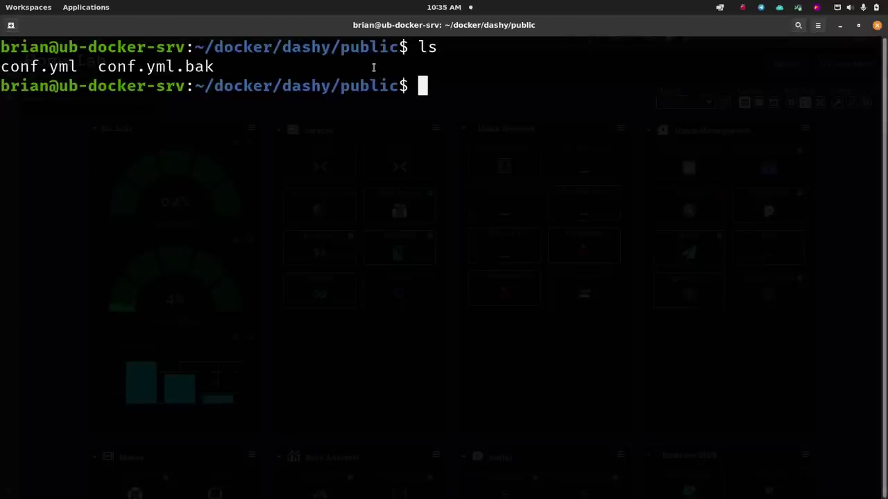
pyautogui.write('nano ')
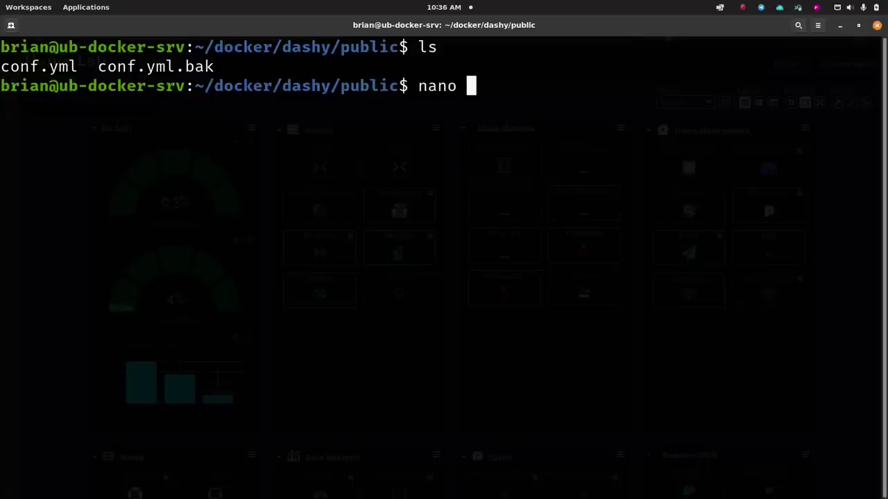
pyautogui.write('conf.yml')
pyautogui.press('Return')
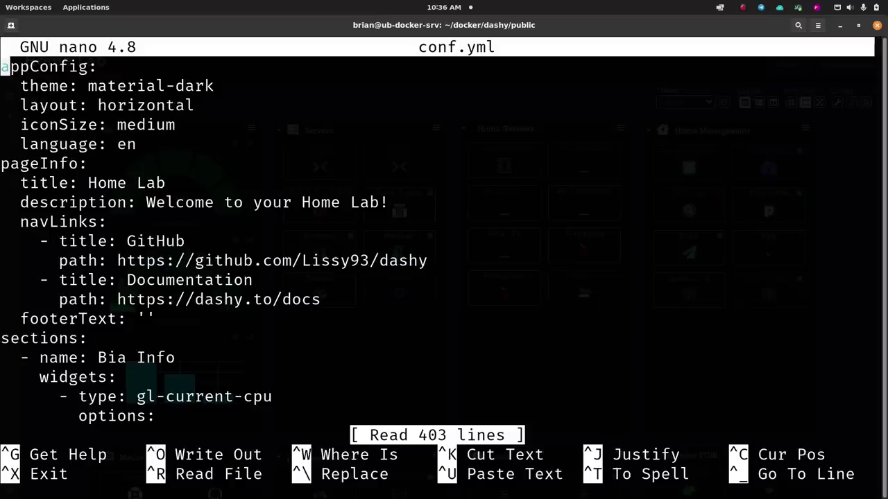
# Examine the page settings in conf.yml and the start of the sections block, including the indentation around the Bia Info section.
pyautogui.press('Down')
pyautogui.press('Down')
pyautogui.press('Down')
pyautogui.press('Down')
pyautogui.press('Down')
pyautogui.press('Down')
pyautogui.press('Down')
pyautogui.press('Down')
pyautogui.press('Down')
pyautogui.press('Down')
pyautogui.press('Down')
pyautogui.press('Down')
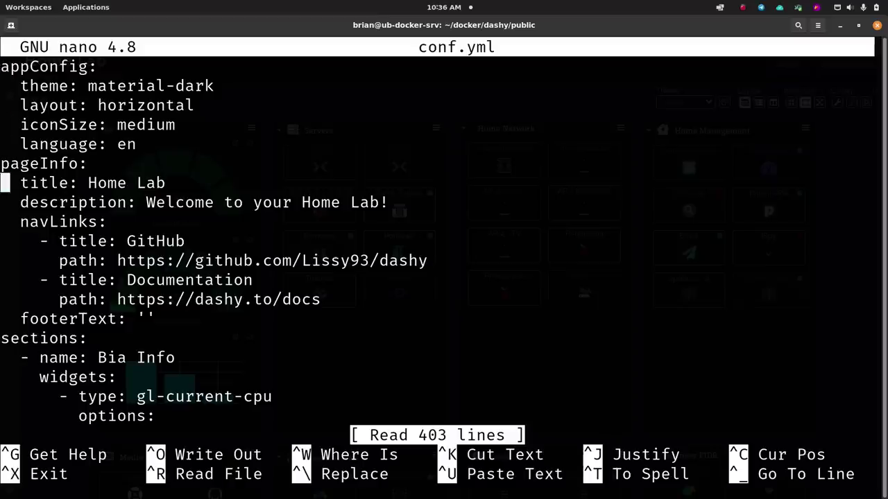
pyautogui.press('Down')
pyautogui.press('Down')
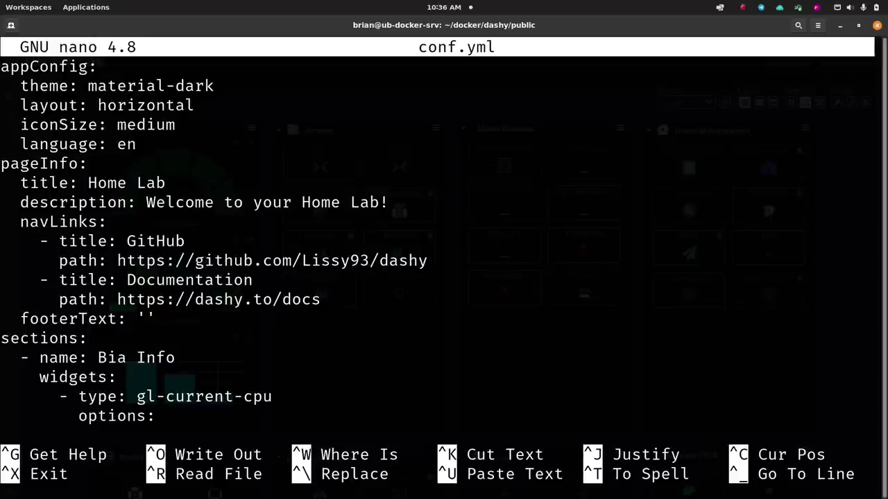
pyautogui.press('Right')
pyautogui.press('Right')
pyautogui.press('Right')
pyautogui.press('Left')
pyautogui.press('Left')
pyautogui.press('Left')
pyautogui.press('Right')
pyautogui.press('Right')
pyautogui.press('Right')
pyautogui.press('Right')
pyautogui.press('Right')
pyautogui.press('Right')
pyautogui.press('Right')
pyautogui.press('Right')
pyautogui.press('Right')
pyautogui.press('Right')
pyautogui.press('Right')
pyautogui.press('Right')
pyautogui.press('Right')
pyautogui.press('Right')
pyautogui.press('Right')
pyautogui.press('Right')
pyautogui.press('Right')
pyautogui.press('Left')
pyautogui.press('Left')
pyautogui.press('Left')
pyautogui.press('Left')
pyautogui.press('Left')
pyautogui.press('Left')
pyautogui.press('Left')
pyautogui.press('Left')
pyautogui.press('Right')
pyautogui.press('Right')
pyautogui.press('Right')
pyautogui.press('Right')
pyautogui.press('Right')
pyautogui.press('Right')
pyautogui.press('Right')
pyautogui.press('Right')
pyautogui.press('Down')
pyautogui.press('Down')
pyautogui.press('Left')
pyautogui.press('Left')
pyautogui.press('Left')
pyautogui.press('Left')
pyautogui.press('Left')
pyautogui.press('Left')
pyautogui.press('Left')
pyautogui.press('Left')
pyautogui.press('Left')
pyautogui.press('Left')
pyautogui.press('Left')
pyautogui.press('Left')
pyautogui.press('Left')
pyautogui.press('Left')
pyautogui.press('Left')
pyautogui.press('Left')
pyautogui.press('Up')
# Examine the Bia Info section's gl-current-cpu, gl-current-mem and gl-system-load widgets with their hostname options.
pyautogui.press('Down')
pyautogui.press('Down')
pyautogui.press('Down')
pyautogui.press('Down')
pyautogui.press('Down')
pyautogui.press('Down')
pyautogui.press('Down')
pyautogui.press('Down')
pyautogui.press('Down')
pyautogui.press('Down')
pyautogui.press('Down')
pyautogui.press('Down')
pyautogui.press('Down')
pyautogui.press('Down')
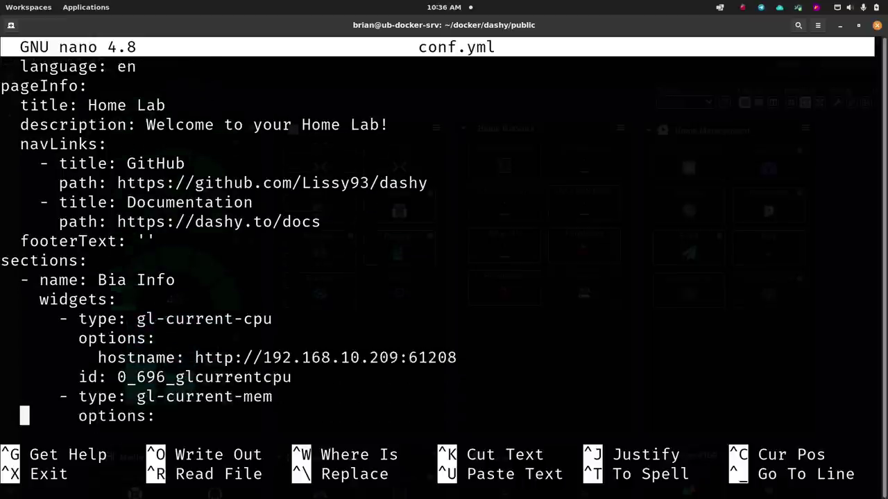
pyautogui.press('Down')
pyautogui.press('Down')
pyautogui.press('Down')
pyautogui.press('Down')
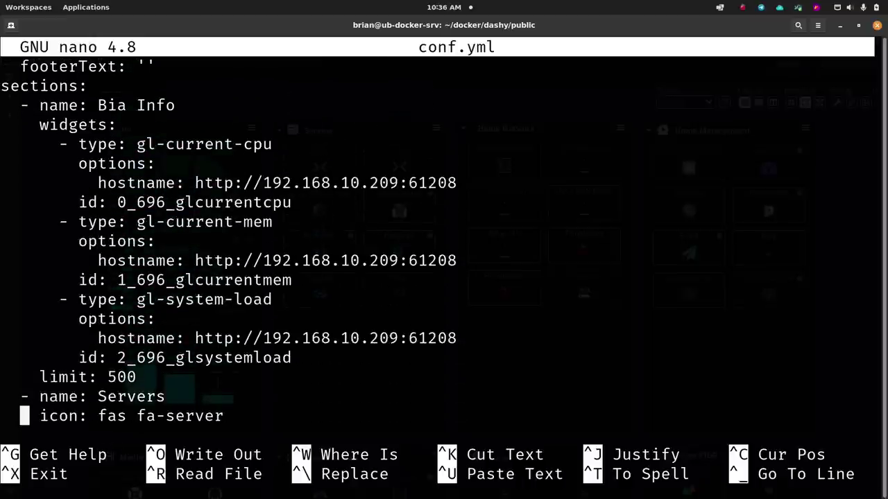
# Examine the Servers section's name, icon and items lines in conf.yml, including how they are indented.
pyautogui.press('Up')
pyautogui.press('Up')
pyautogui.press('Up')
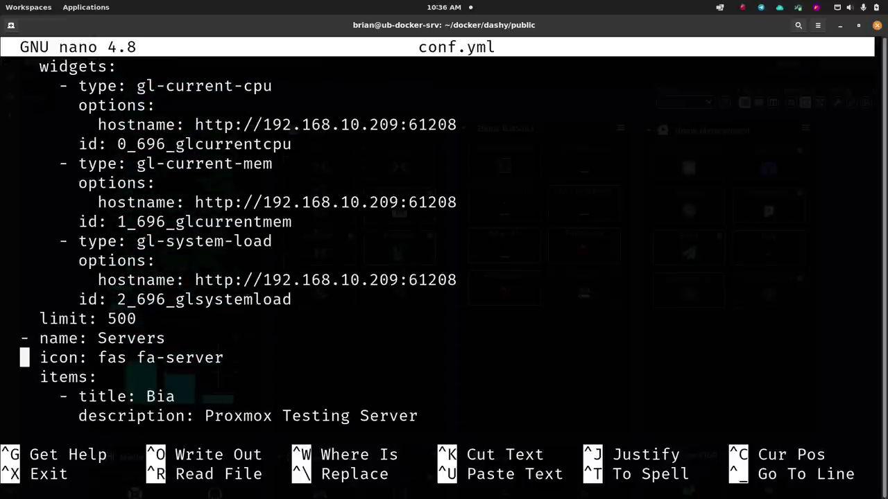
pyautogui.press('Up')
pyautogui.press('Right')
pyautogui.press('Down')
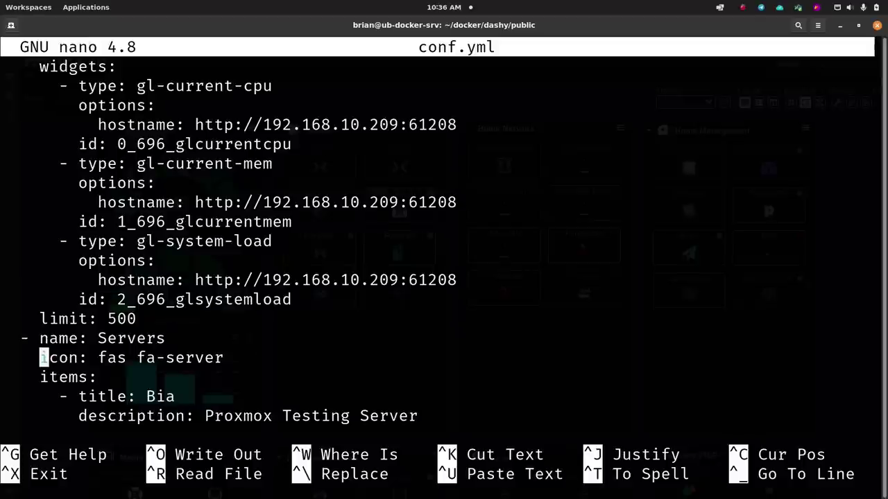
pyautogui.press('Right')
pyautogui.press('Right')
pyautogui.press('Right')
pyautogui.press('Right')
pyautogui.press('Right')
pyautogui.press('Right')
pyautogui.press('Right')
pyautogui.press('Right')
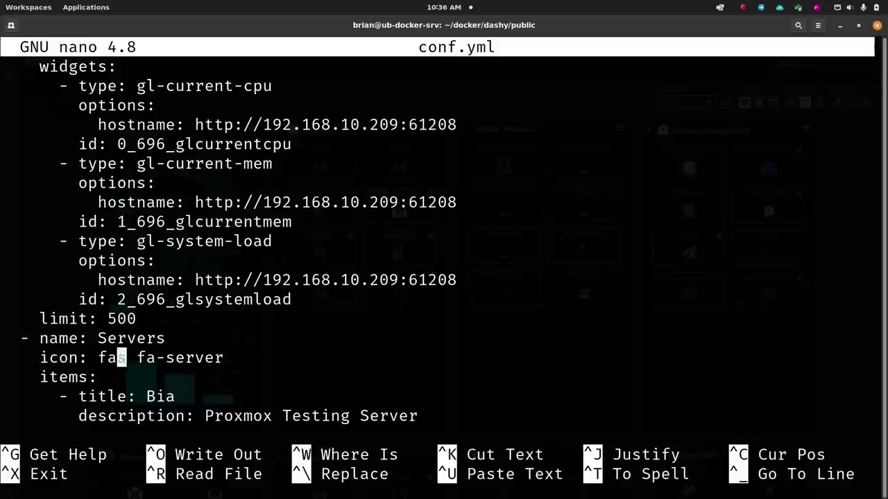
pyautogui.press('Right')
pyautogui.press('Left')
pyautogui.press('Left')
pyautogui.press('Left')
pyautogui.press('Left')
pyautogui.press('Left')
pyautogui.press('Left')
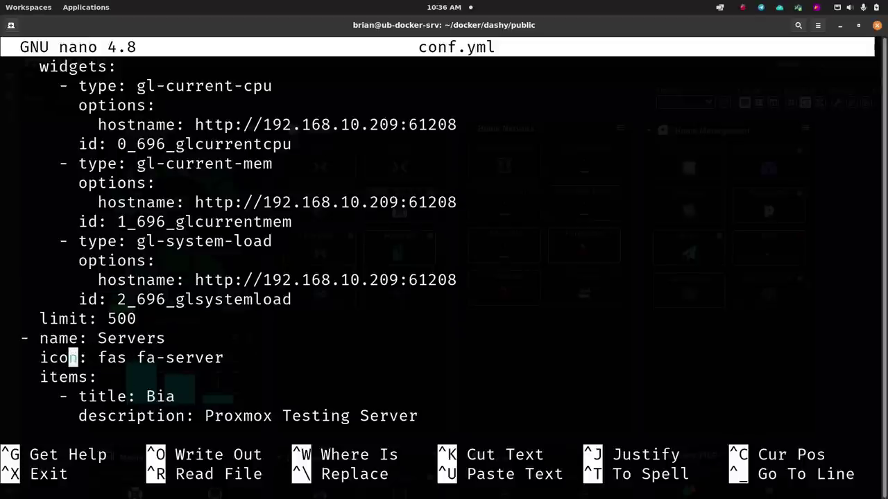
pyautogui.press('Left')
pyautogui.press('Down')
pyautogui.press('Left')
pyautogui.press('Down')
pyautogui.press('Right')
pyautogui.press('Right')
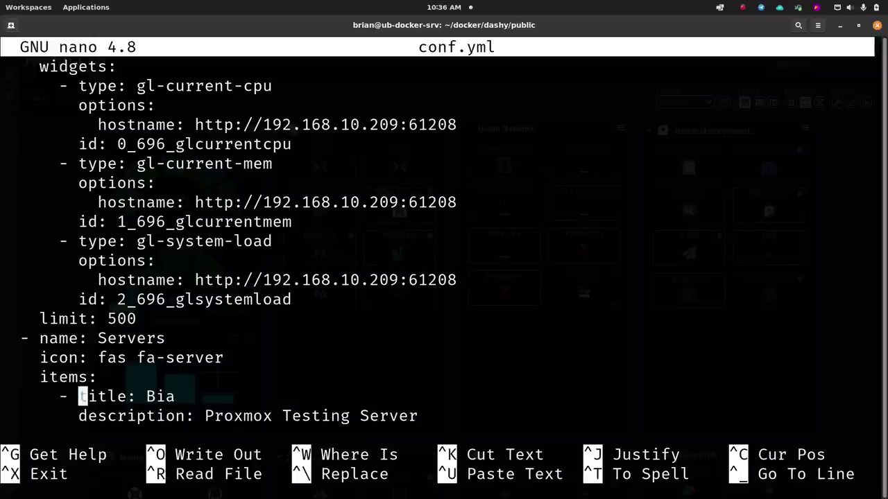
# Examine the Bia item in the Servers section, including its description, icon, url and target lines.
pyautogui.press('Down')
pyautogui.press('Down')
pyautogui.press('Down')
pyautogui.press('Down')
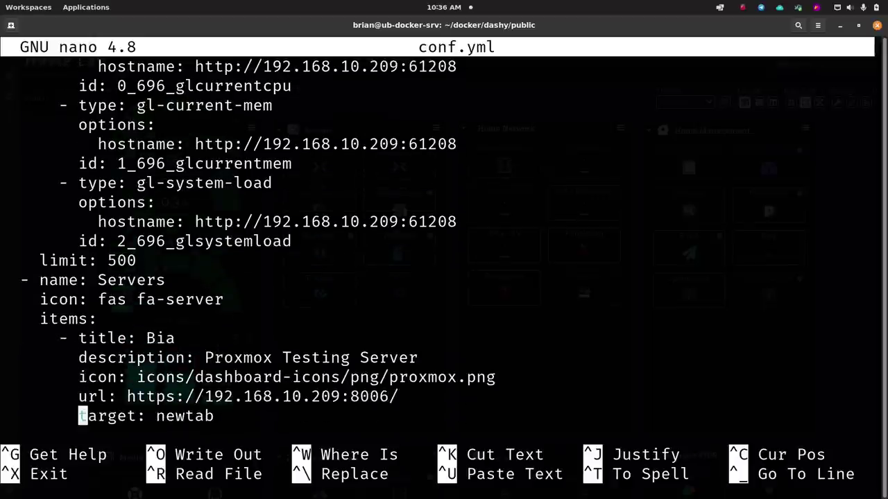
pyautogui.press('Right')
pyautogui.press('Right')
pyautogui.press('Right')
pyautogui.press('Right')
pyautogui.press('Right')
pyautogui.press('Right')
pyautogui.press('Right')
pyautogui.press('Right')
pyautogui.press('Right')
pyautogui.press('Right')
pyautogui.press('Right')
pyautogui.press('Right')
pyautogui.press('Right')
pyautogui.press('Right')
pyautogui.press('Right')
pyautogui.press('Right')
pyautogui.press('Right')
pyautogui.press('Right')
pyautogui.press('Right')
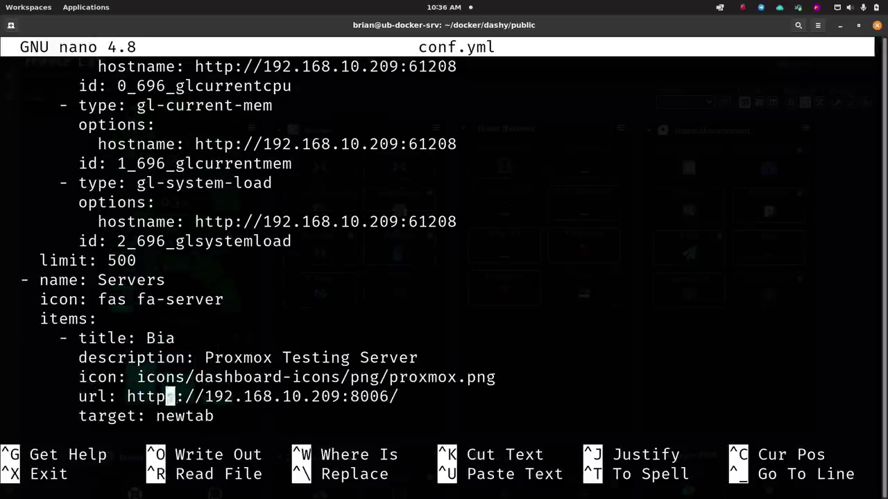
pyautogui.press('Left')
pyautogui.press('Left')
pyautogui.press('Left')
pyautogui.press('Left')
pyautogui.press('Left')
pyautogui.press('Left')
pyautogui.press('Left')
pyautogui.press('Left')
pyautogui.press('Left')
pyautogui.press('Left')
pyautogui.press('Left')
pyautogui.press('Left')
pyautogui.press('Left')
pyautogui.press('Left')
pyautogui.press('Left')
pyautogui.press('Left')
pyautogui.press('Left')
pyautogui.press('Left')
pyautogui.press('Left')
pyautogui.press('Left')
# Read through the Aria, NGinX Proxy Mgr and Mesh Central items in the Servers section.
pyautogui.press('Down')
pyautogui.press('Down')
pyautogui.press('Down')
pyautogui.press('Down')
pyautogui.press('Down')
pyautogui.press('Down')
pyautogui.press('Down')
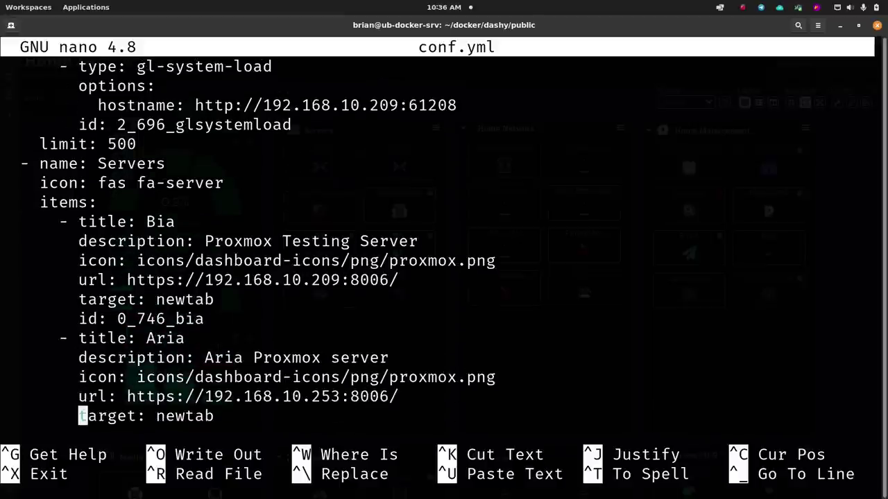
pyautogui.press('Down')
pyautogui.press('Down')
pyautogui.press('Down')
pyautogui.press('Down')
pyautogui.press('Down')
pyautogui.press('Down')
pyautogui.press('Down')
pyautogui.press('Down')
pyautogui.press('Down')
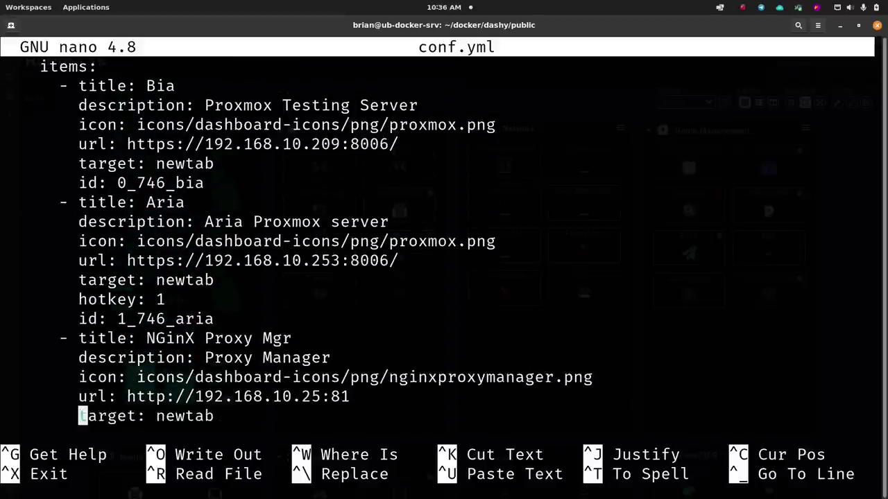
pyautogui.press('Down')
pyautogui.press('Down')
pyautogui.press('Down')
pyautogui.press('Down')
pyautogui.press('Down')
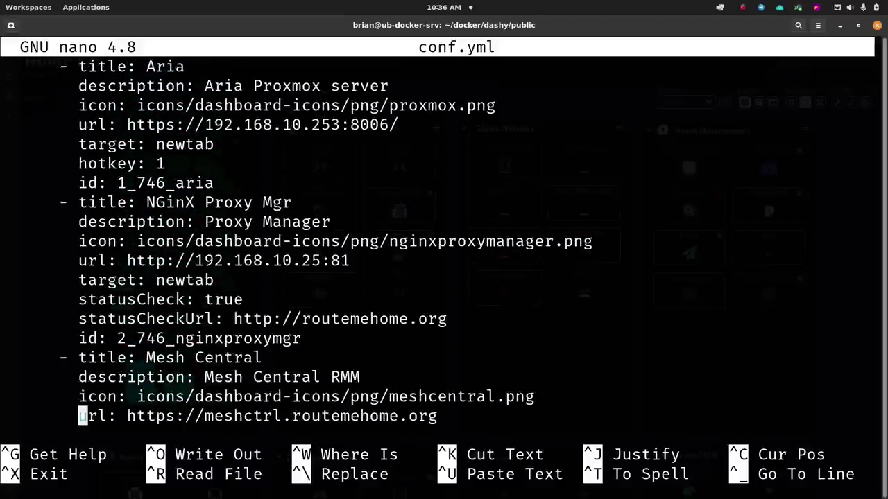
pyautogui.press('Up')
pyautogui.press('Up')
pyautogui.press('Up')
pyautogui.press('Up')
pyautogui.press('Up')
pyautogui.press('Up')
pyautogui.press('Up')
pyautogui.press('Up')
pyautogui.press('Up')
pyautogui.press('Up')
pyautogui.press('Up')
pyautogui.press('Up')
pyautogui.press('Up')
pyautogui.press('Up')
pyautogui.press('Up')
pyautogui.press('Up')
pyautogui.press('Up')
pyautogui.press('Up')
pyautogui.press('Down')
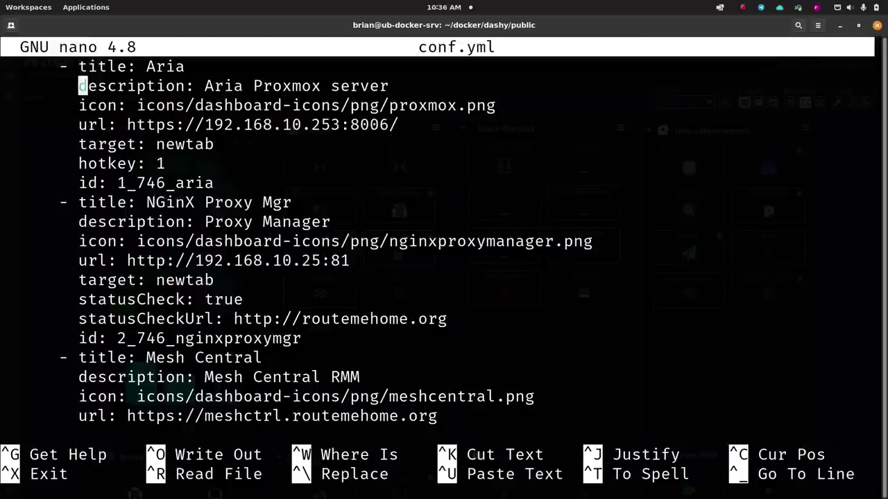
pyautogui.press('Down')
pyautogui.press('Down')
pyautogui.press('Down')
pyautogui.press('Down')
pyautogui.press('Down')
pyautogui.press('Down')
pyautogui.press('Down')
pyautogui.press('Down')
pyautogui.press('Down')
pyautogui.press('Down')
# Return to the Bia Info section and review its widget entries from gl-system-load back to gl-current-cpu.
pyautogui.press('Up')
pyautogui.press('Up')
pyautogui.press('Up')
pyautogui.press('Up')
pyautogui.press('Up')
pyautogui.press('Up')
pyautogui.press('Up')
pyautogui.press('Up')
pyautogui.press('Up')
pyautogui.press('Up')
pyautogui.press('Up')
pyautogui.press('Up')
pyautogui.press('Up')
pyautogui.press('Up')
pyautogui.press('Up')
pyautogui.press('Up')
pyautogui.press('Up')
pyautogui.press('Up')
pyautogui.press('Up')
pyautogui.press('Up')
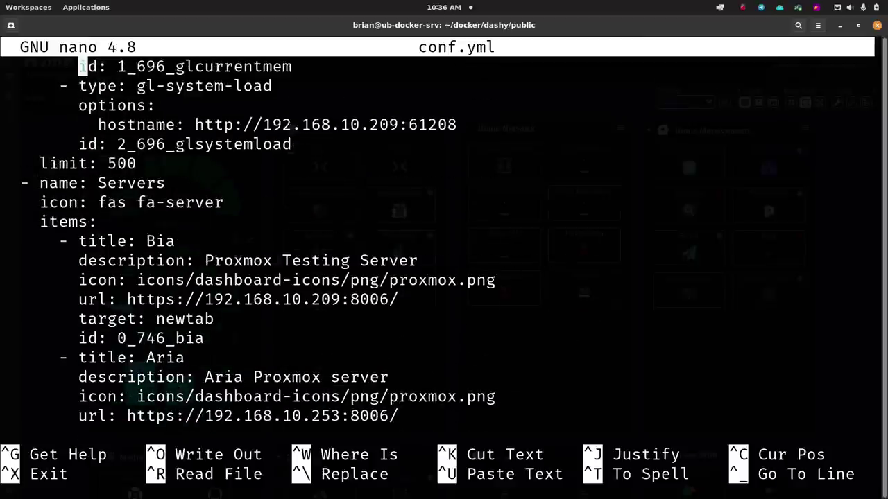
pyautogui.press('Up')
pyautogui.press('Up')
pyautogui.press('Down')
pyautogui.press('Down')
pyautogui.press('Down')
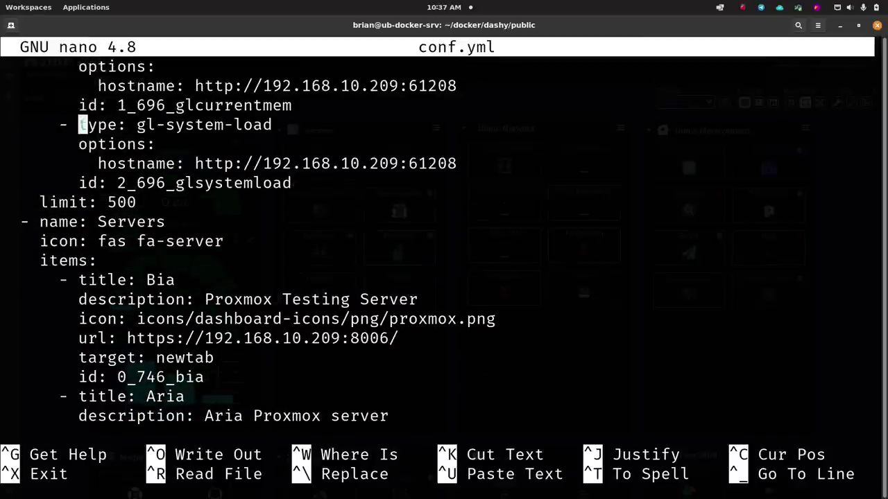
pyautogui.press('Up')
pyautogui.press('Up')
pyautogui.press('Up')
pyautogui.press('Up')
pyautogui.press('Up')
pyautogui.press('Up')
pyautogui.press('Up')
pyautogui.press('Up')
pyautogui.press('Up')
pyautogui.press('Up')
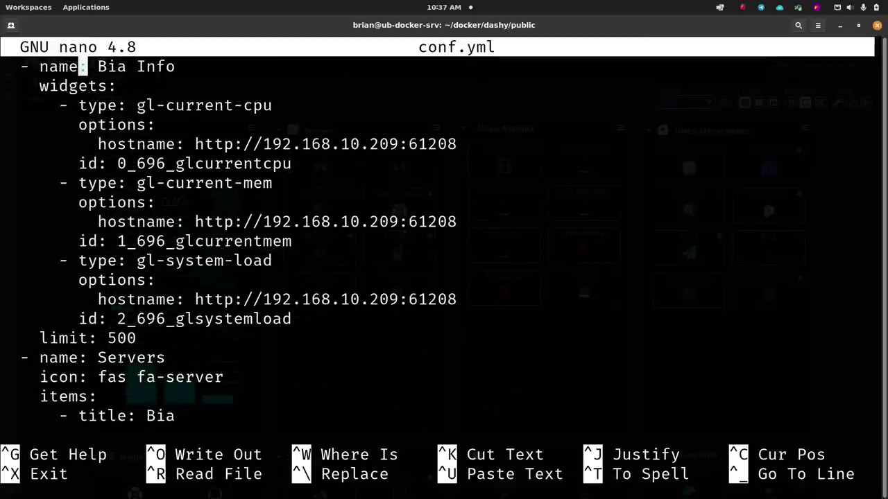
pyautogui.press('Up')
pyautogui.press('Down')
pyautogui.press('Down')
pyautogui.press('Down')
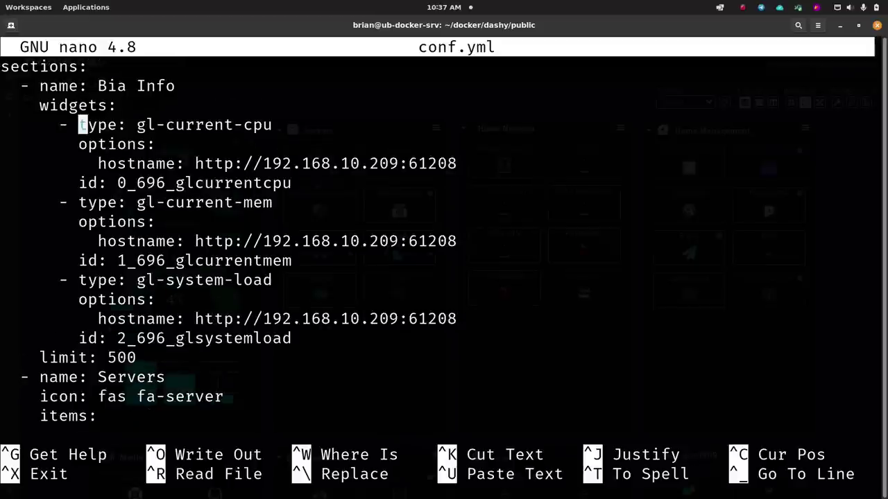
# Examine the indentation of the type and options lines in the Bia Info section's widget entries against its widgets line.
pyautogui.press('Down')
pyautogui.press('Down')
pyautogui.press('Down')
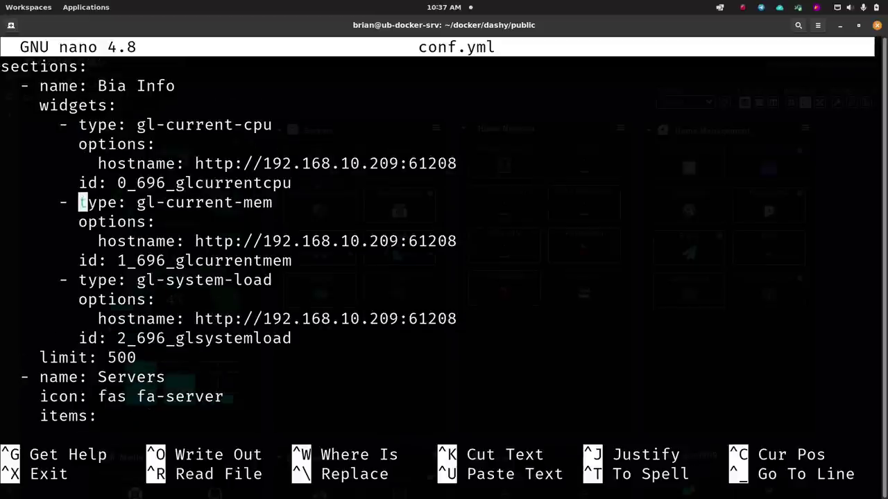
pyautogui.press('Down')
pyautogui.press('Down')
pyautogui.press('Down')
pyautogui.press('Up')
pyautogui.press('Up')
pyautogui.press('Up')
pyautogui.press('Up')
pyautogui.press('Up')
pyautogui.press('Up')
pyautogui.press('Up')
pyautogui.press('Up')
pyautogui.press('Up')
pyautogui.press('Up')
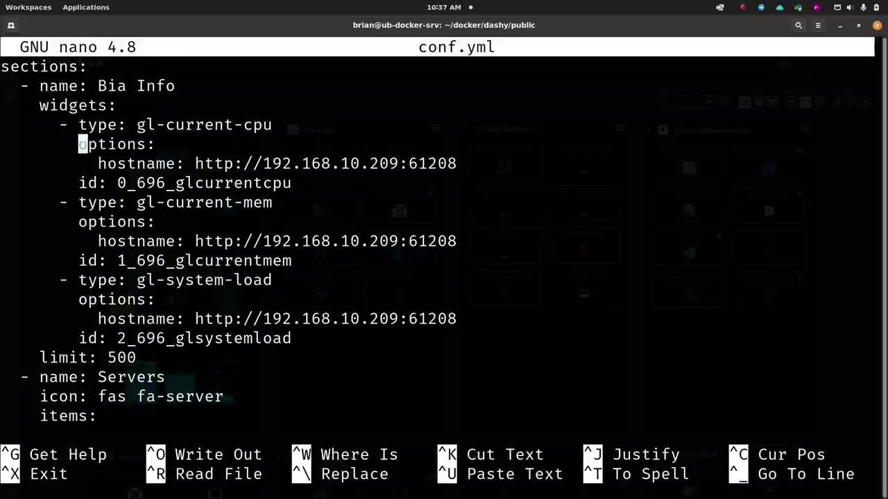
pyautogui.press('Down')
pyautogui.press('Down')
pyautogui.press('Down')
pyautogui.press('Up')
pyautogui.press('Up')
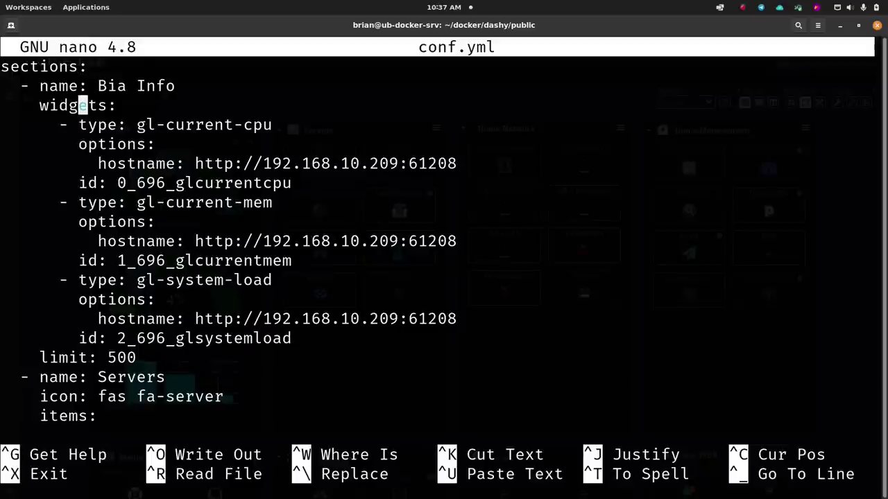
# Compare the Servers section with Bia Info, checking how its name and items lines are indented.
pyautogui.press('Down')
pyautogui.press('Down')
pyautogui.press('Down')
pyautogui.press('Down')
pyautogui.press('Down')
pyautogui.press('Down')
pyautogui.press('Down')
pyautogui.press('Down')
pyautogui.press('Down')
pyautogui.press('Down')
pyautogui.press('Down')
pyautogui.press('Down')
pyautogui.press('Down')
pyautogui.press('Down')
pyautogui.press('Down')
pyautogui.press('Down')
pyautogui.press('Down')
pyautogui.press('Down')
pyautogui.press('Down')
pyautogui.press('Down')
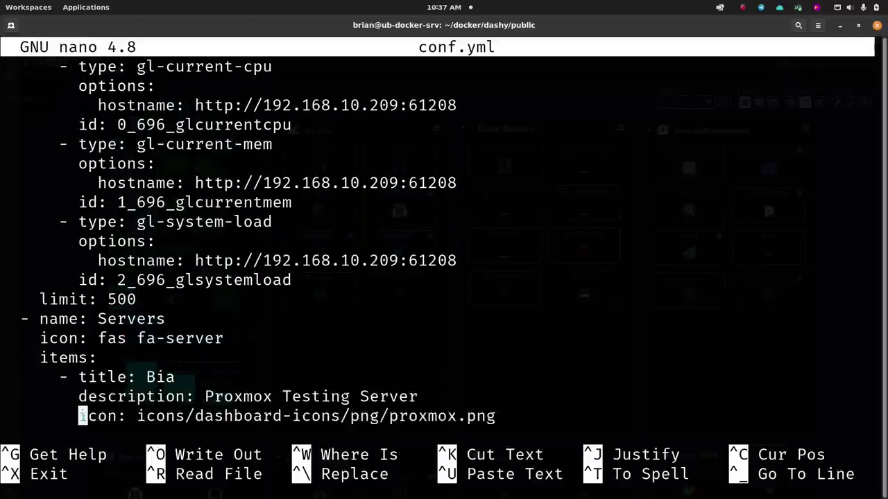
pyautogui.press('Up')
pyautogui.press('Up')
pyautogui.press('Up')
pyautogui.press('Up')
pyautogui.press('Up')
pyautogui.press('Up')
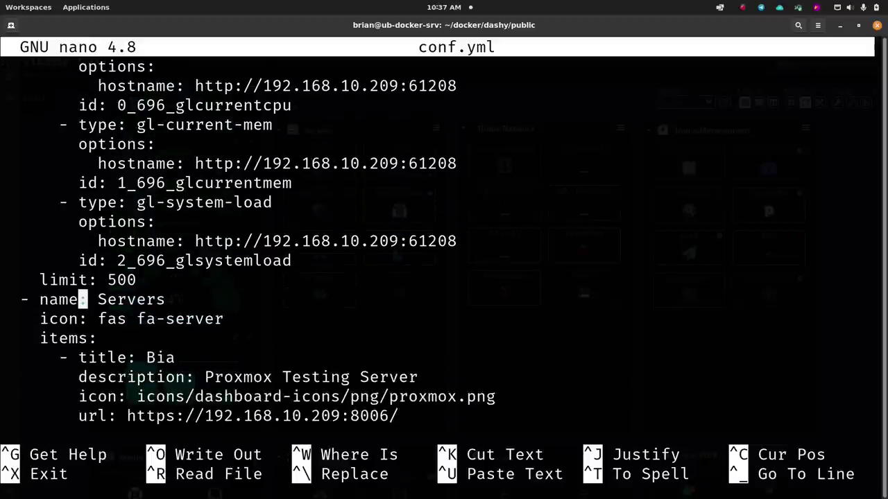
pyautogui.press('Down')
pyautogui.press('Down')
pyautogui.press('Left')
pyautogui.press('Left')
pyautogui.press('Left')
pyautogui.press('Left')
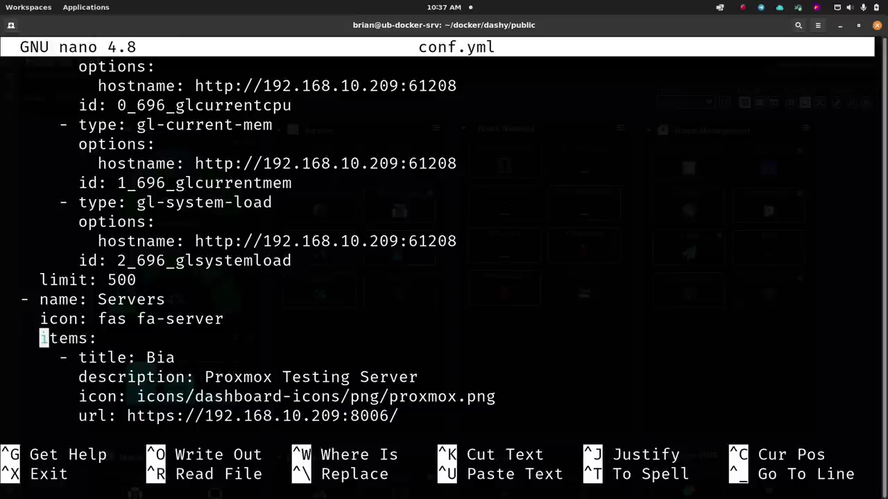
# Check the indentation of the Bia item's id line and the start of the Aria item under Servers.
pyautogui.press('Down')
pyautogui.press('Down')
pyautogui.press('Down')
pyautogui.press('Down')
pyautogui.press('Down')
pyautogui.press('Down')
pyautogui.press('Down')
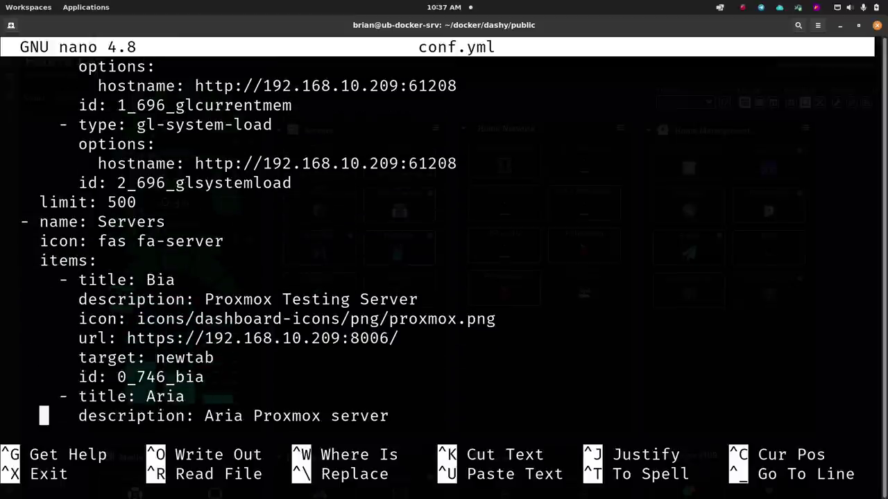
pyautogui.press('Left')
pyautogui.press('Left')
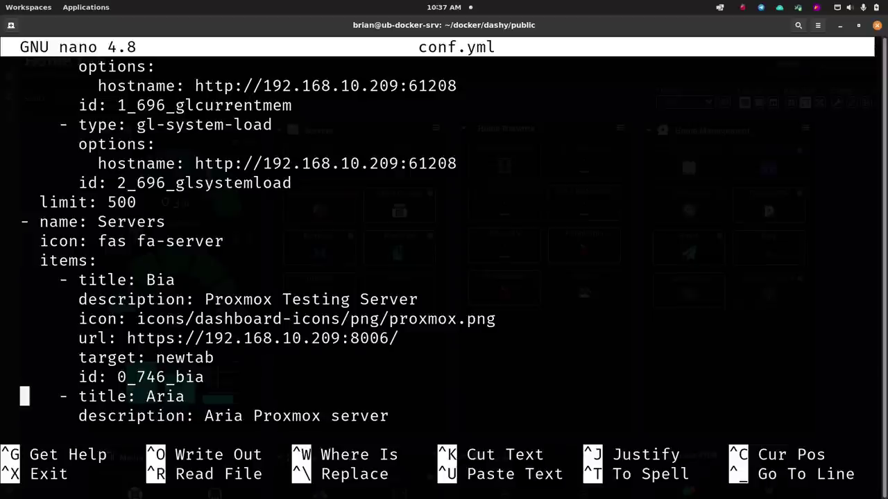
pyautogui.press('Right')
pyautogui.press('Right')
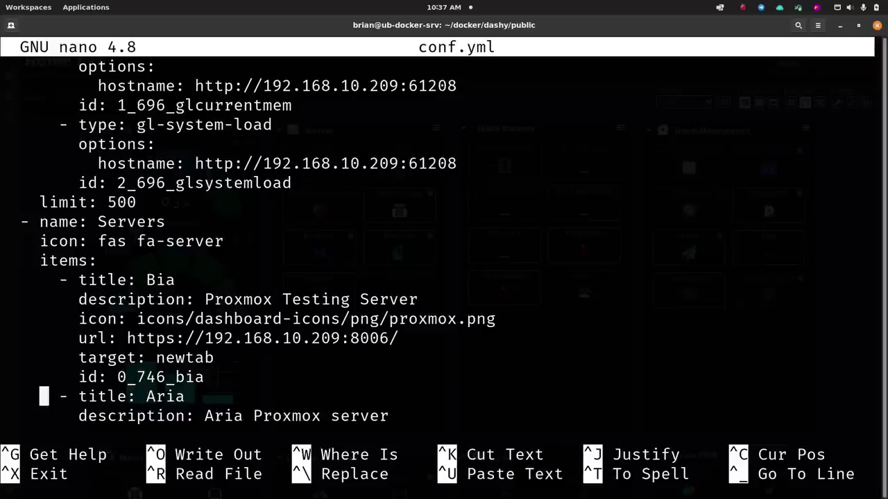
pyautogui.press('Down')
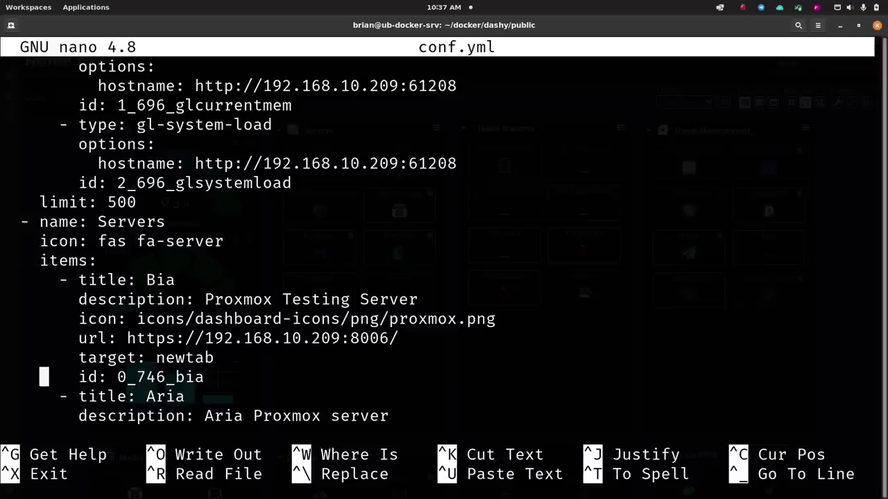
# Look back through conf.yml from the Servers items up to the pageInfo block.
pyautogui.press('Up')
pyautogui.press('Up')
pyautogui.press('Up')
pyautogui.press('Up')
pyautogui.press('Up')
pyautogui.press('Up')
pyautogui.press('Up')
pyautogui.press('Up')
pyautogui.press('Up')
pyautogui.press('Up')
pyautogui.press('Up')
pyautogui.press('Up')
pyautogui.press('Up')
pyautogui.press('Up')
pyautogui.press('Up')
pyautogui.press('Up')
pyautogui.press('Up')
pyautogui.press('Up')
pyautogui.press('Up')
pyautogui.press('Up')
pyautogui.press('Down')
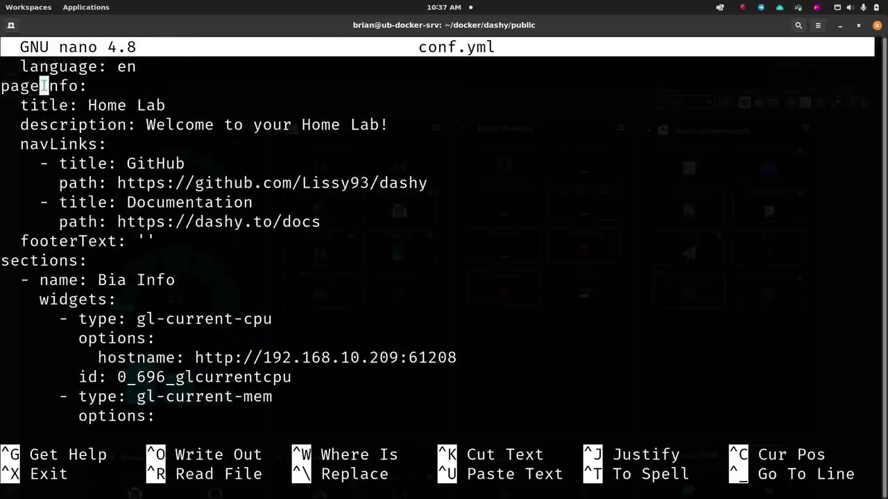
# Indent the limit: 500 line in the Bia Info section to align with the gl-system-load widget's id line.
pyautogui.press('Down')
pyautogui.press('Down')
pyautogui.press('Down')
pyautogui.press('Down')
pyautogui.press('Down')
pyautogui.press('Down')
pyautogui.press('Down')
pyautogui.press('Down')
pyautogui.press('Down')
pyautogui.press('Down')
pyautogui.press('Down')
pyautogui.press('Down')
pyautogui.press('Down')
pyautogui.press('Down')
pyautogui.press('Down')
pyautogui.press('Down')
pyautogui.press('Down')
pyautogui.press('Down')
pyautogui.press('Down')
pyautogui.press('Down')
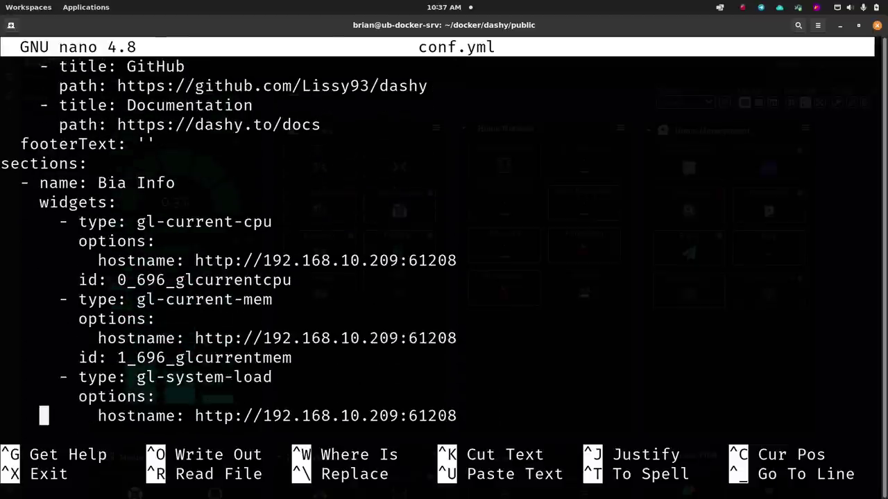
pyautogui.press('Down')
pyautogui.press('Down')
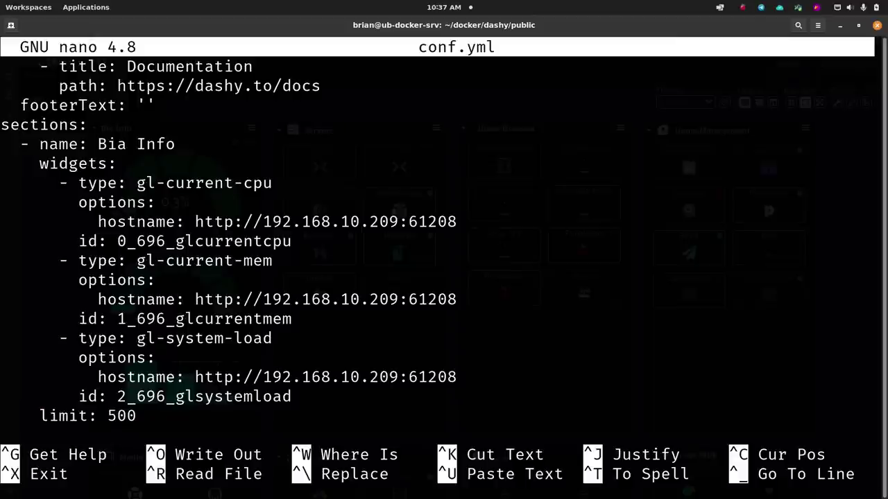
pyautogui.press('Down')
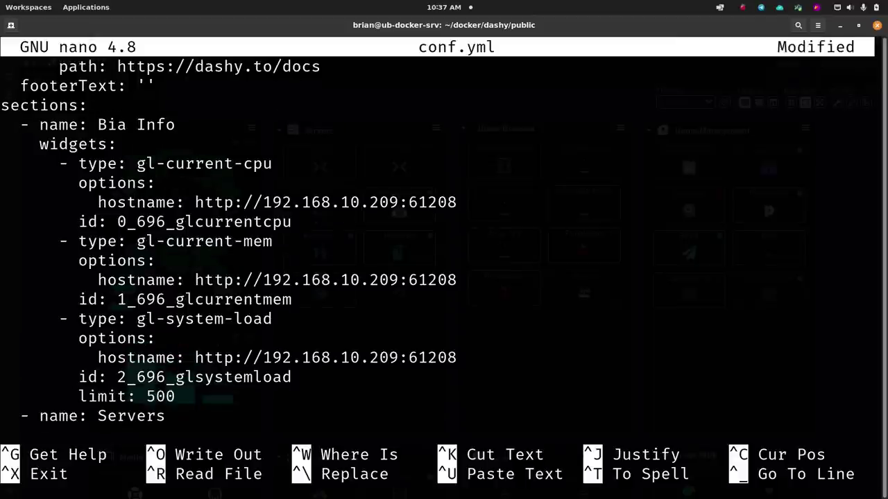
# Start a new section between Bia Info and Servers with the name Dell Main Info and a widgets: line.
pyautogui.press('Return')
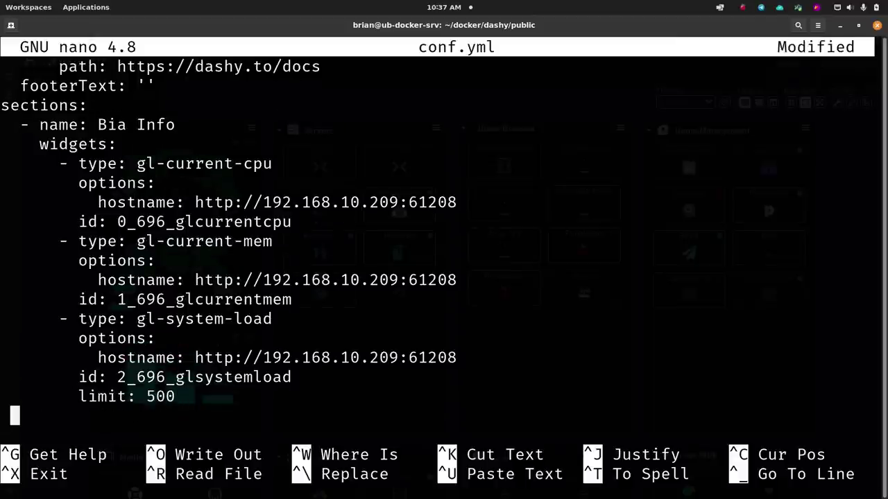
pyautogui.write('- nam')
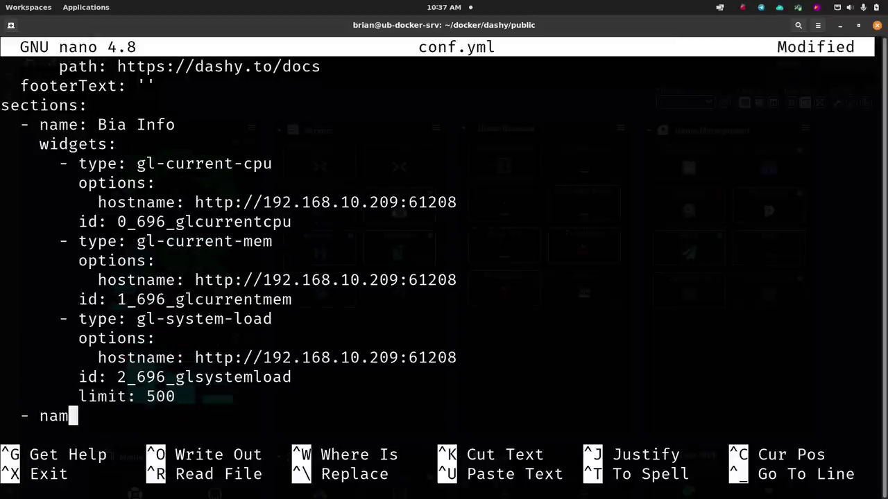
pyautogui.write('e: D')
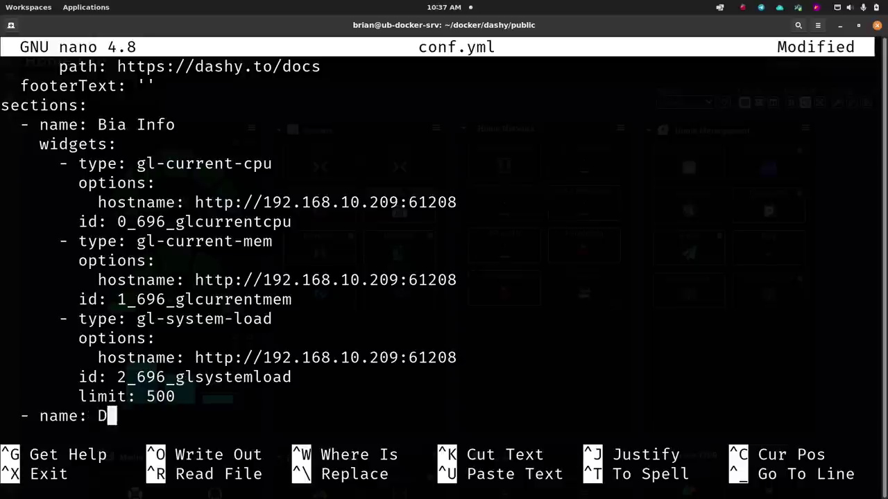
pyautogui.write('ell Main I')
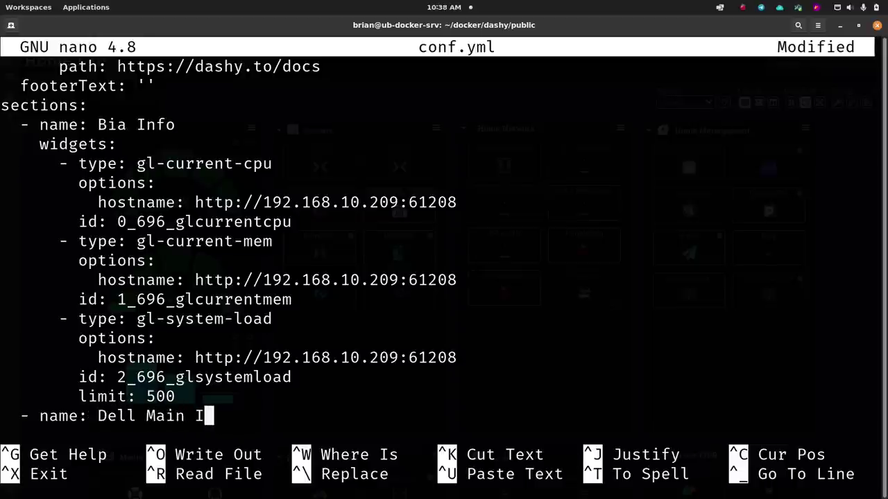
pyautogui.write('nfo')
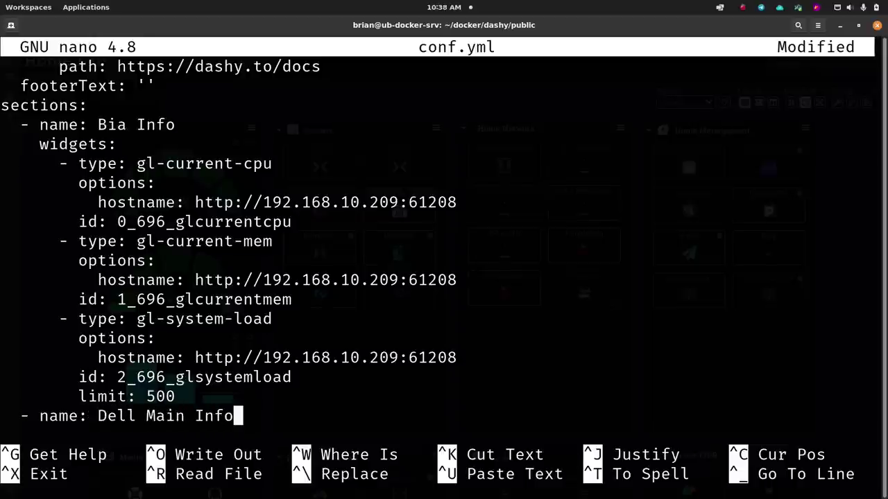
pyautogui.press('Return')
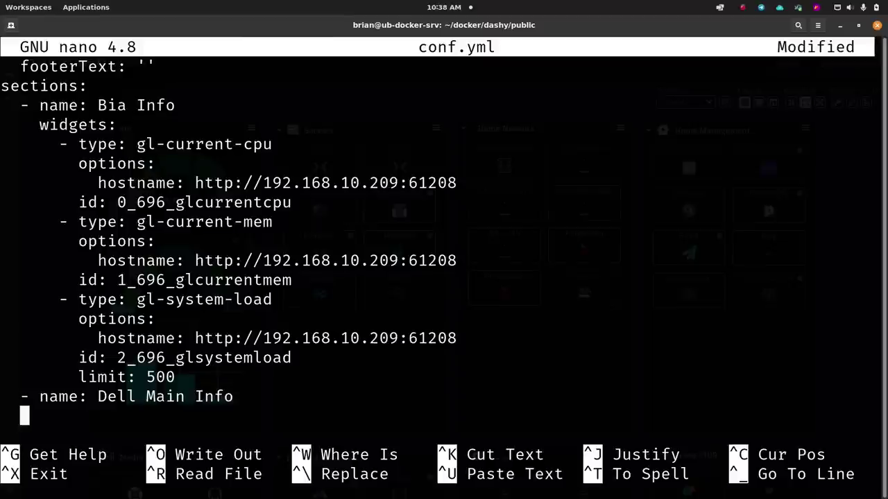
pyautogui.write('widgets:')
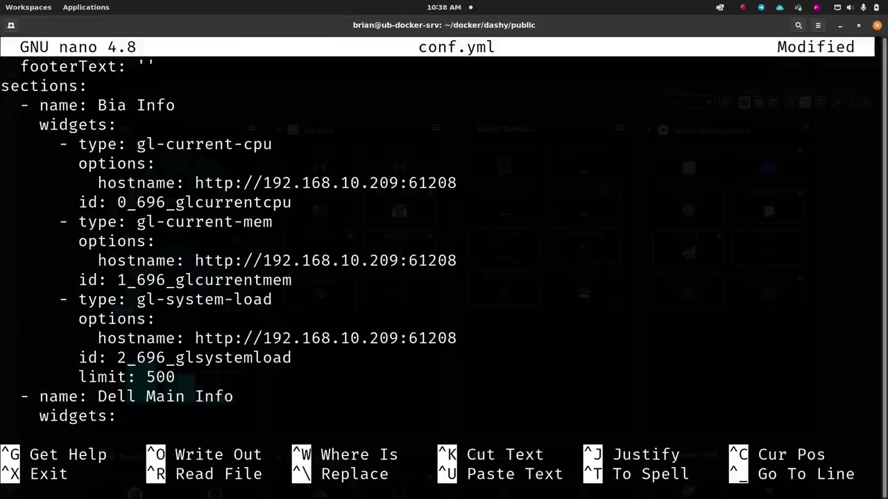
# Add a first widget entry of type gl-current-cpu under the Dell Main Info widgets.
pyautogui.press('Return')
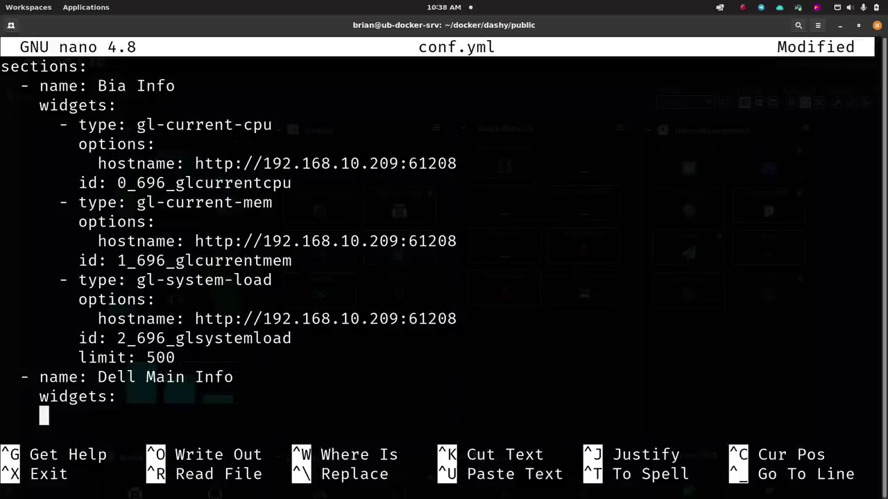
pyautogui.write('- type')
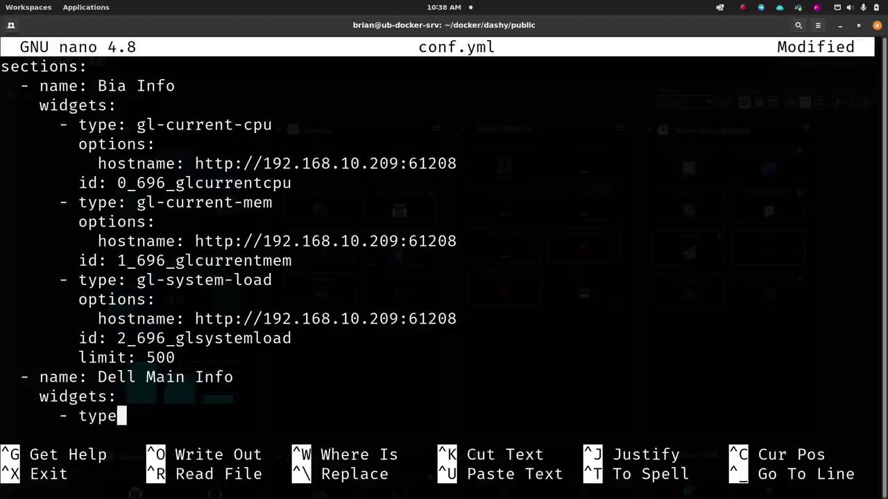
pyautogui.write(': g')
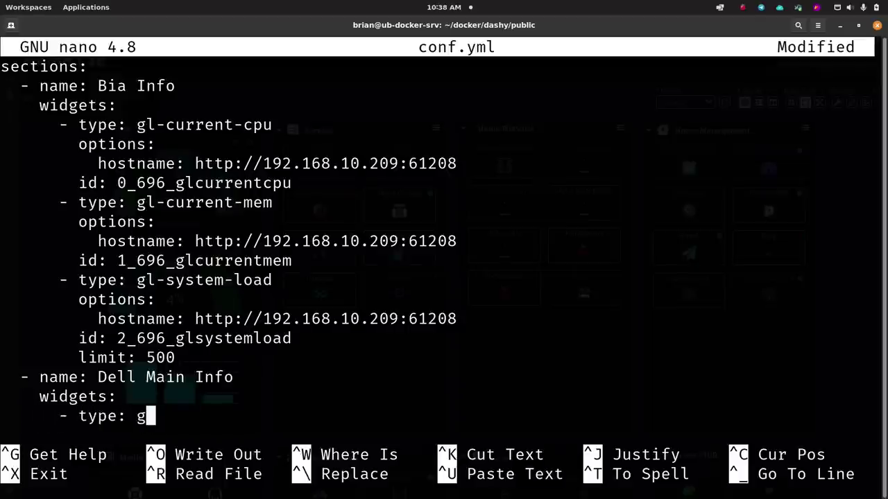
pyautogui.write('l-curre')
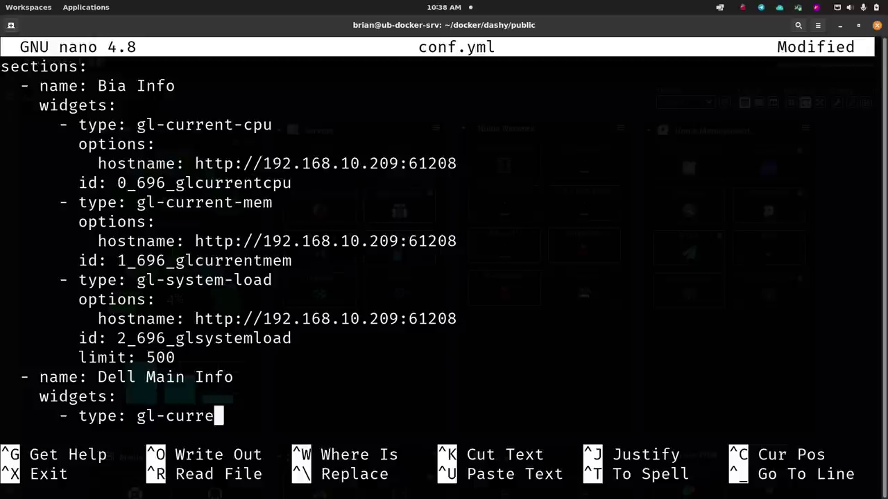
pyautogui.write('nt-cpu')
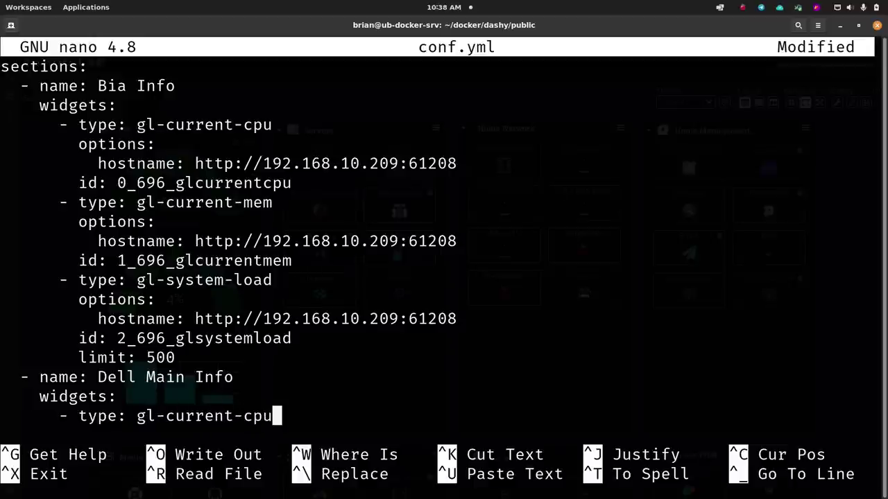
pyautogui.press('Return')
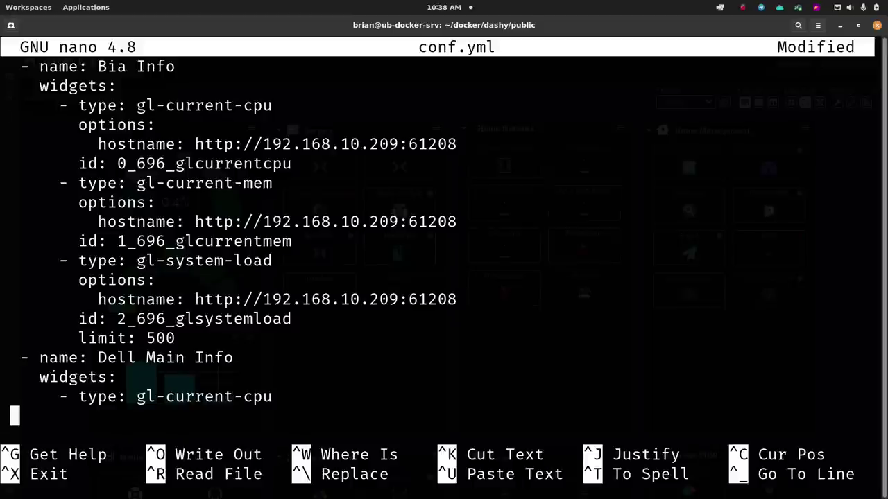
pyautogui.write('optio')
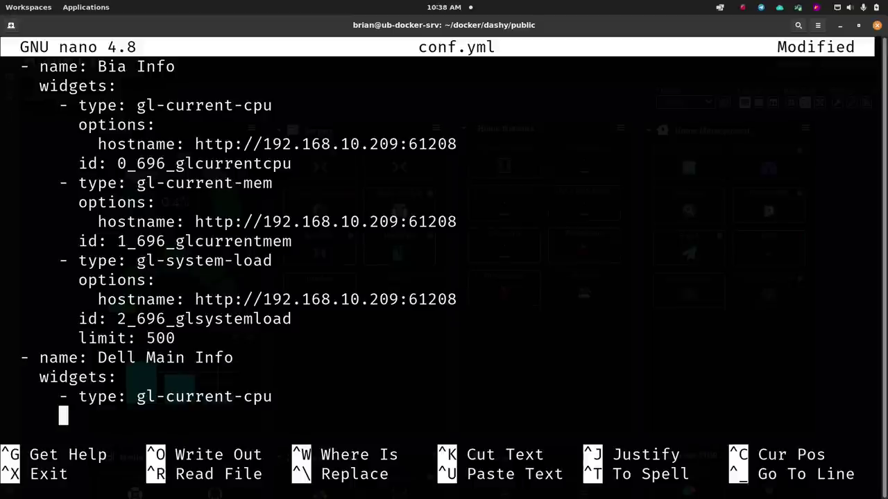
pyautogui.write('ns:')
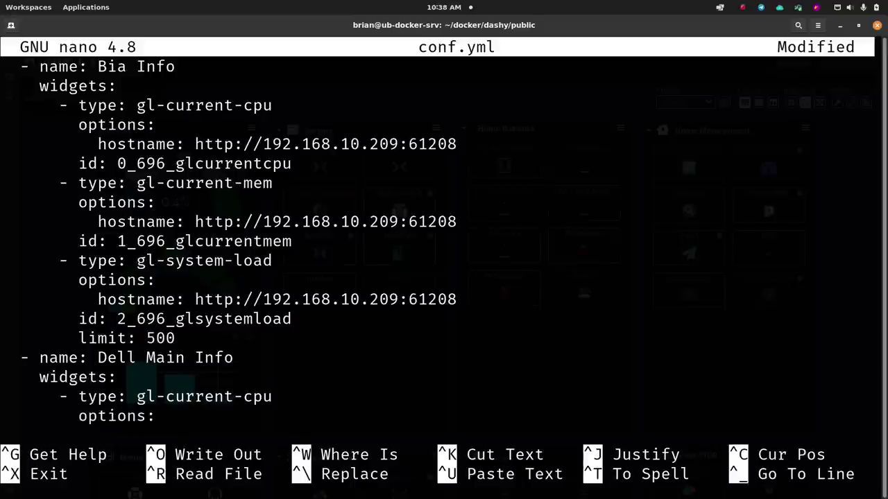
pyautogui.press('Return')
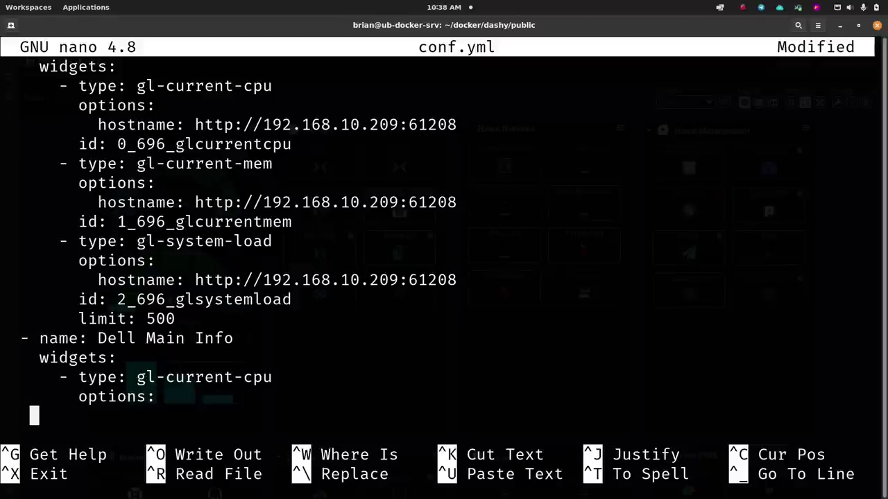
pyautogui.write('hos')
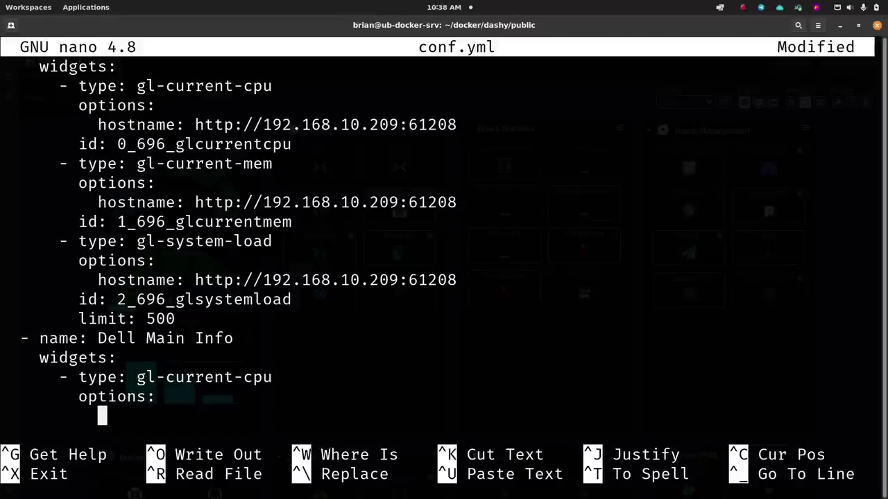
pyautogui.write('tname:')
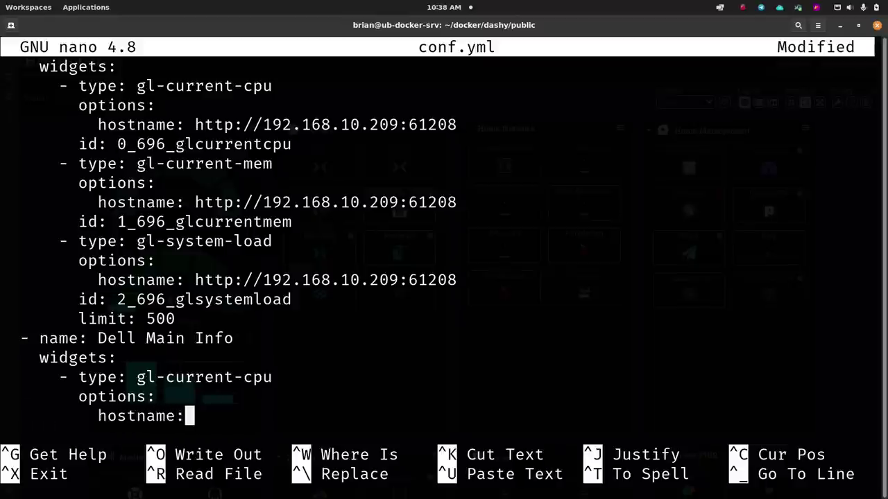
pyautogui.write(' http:')
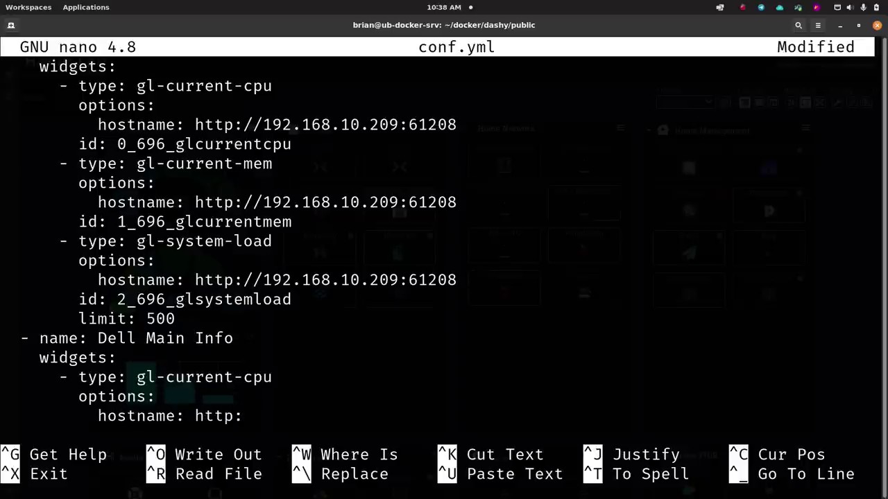
pyautogui.write('//')
pyautogui.write('192.1')
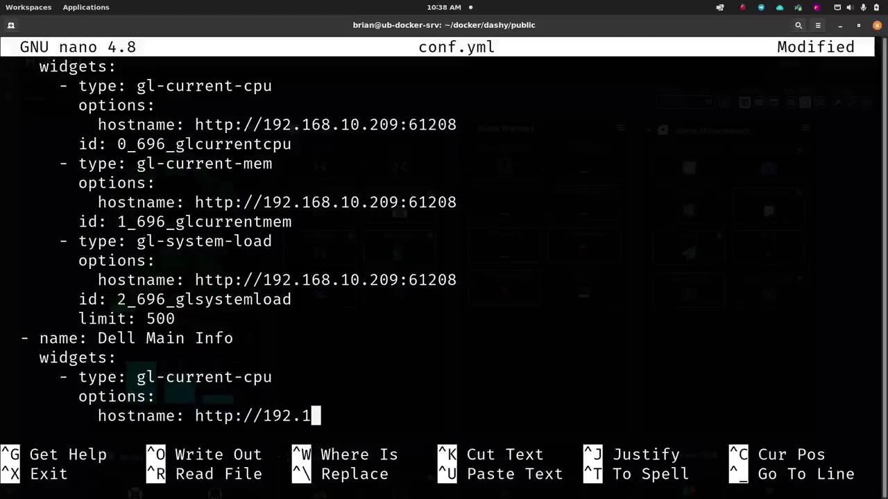
pyautogui.write('68.10.34')
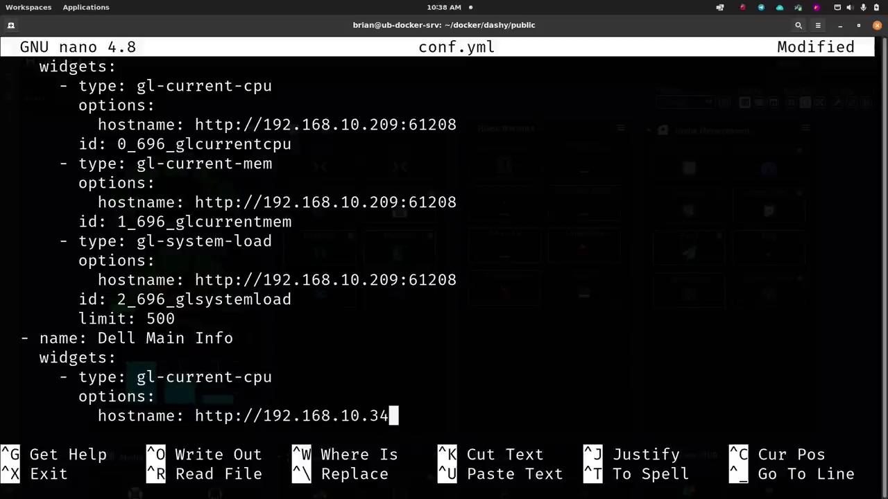
pyautogui.write(':61208')
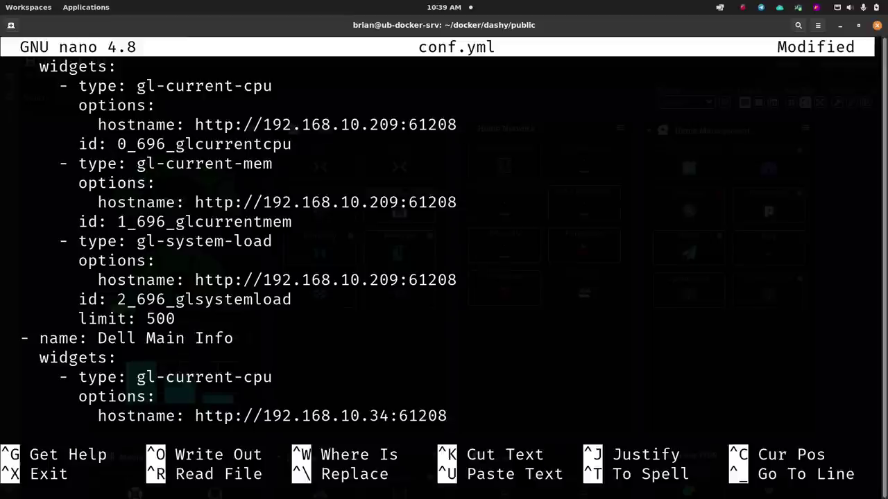
pyautogui.press('Return')
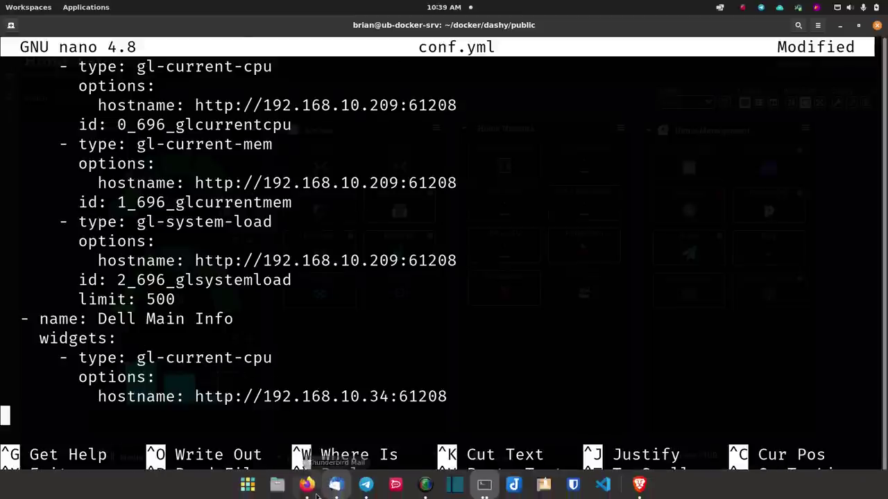
# Switch to Firefox and copy the gl-current-cores example from the CPU Usage Per Core part of Dashy's widget documentation.
pyautogui.click(309, 488)
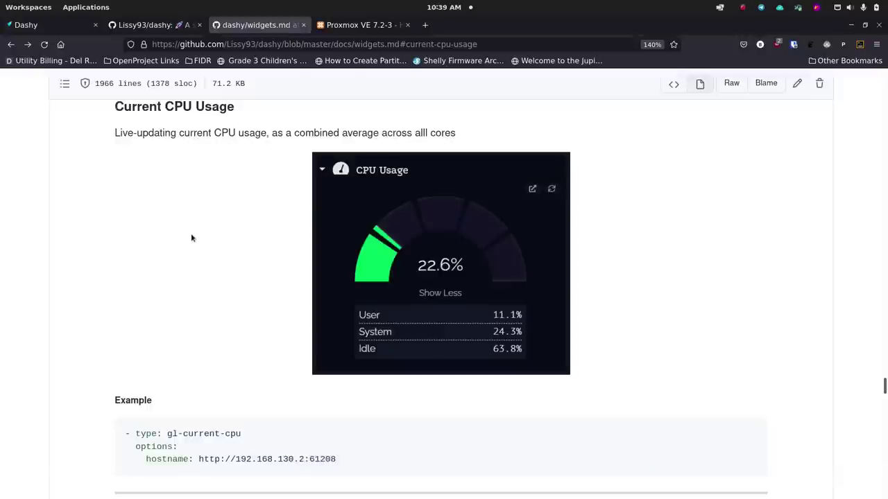
pyautogui.scroll(-3, 192, 238)
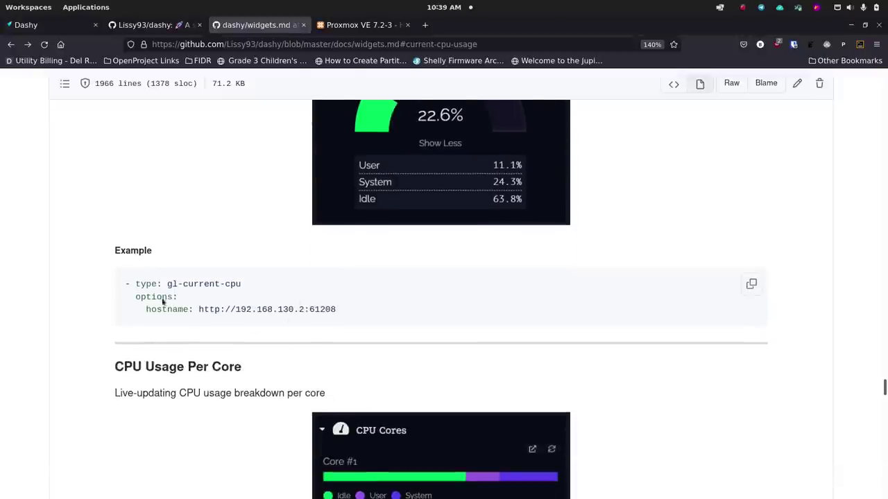
pyautogui.scroll(-5, 100, 281)
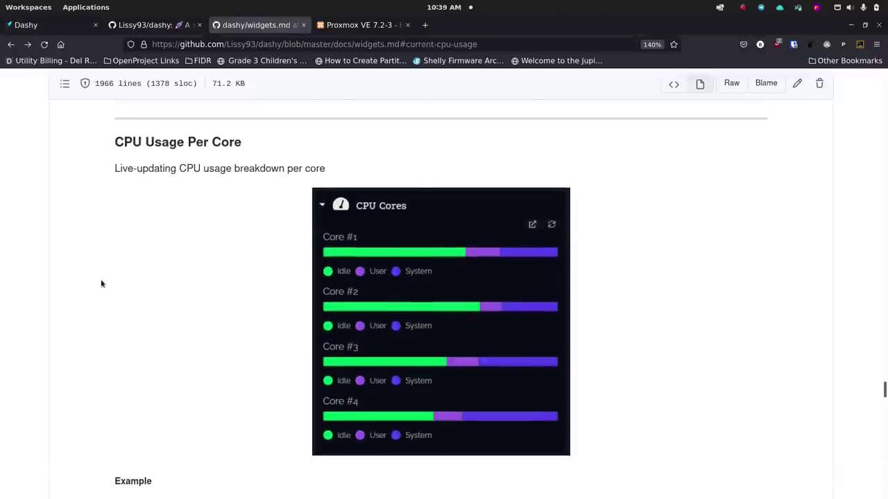
pyautogui.scroll(-5, 100, 284)
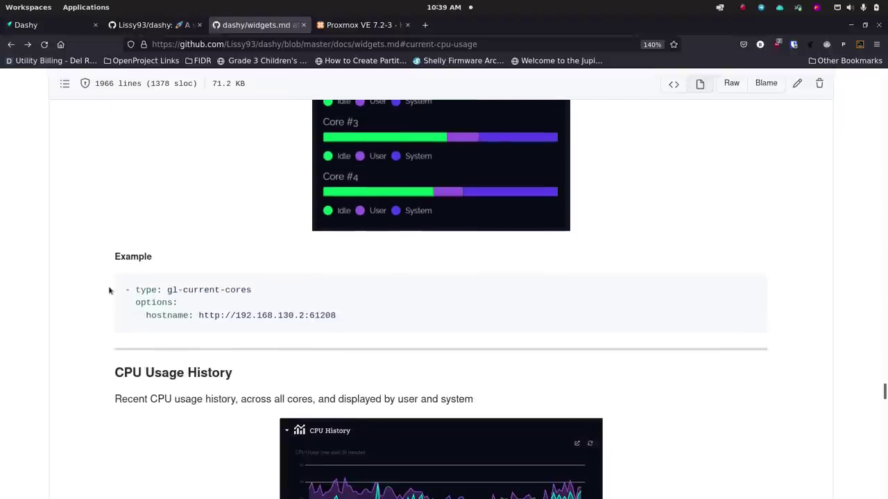
pyautogui.moveTo(123, 291); pyautogui.dragTo(338, 318)
pyautogui.hotkey('ctrl', 'c')
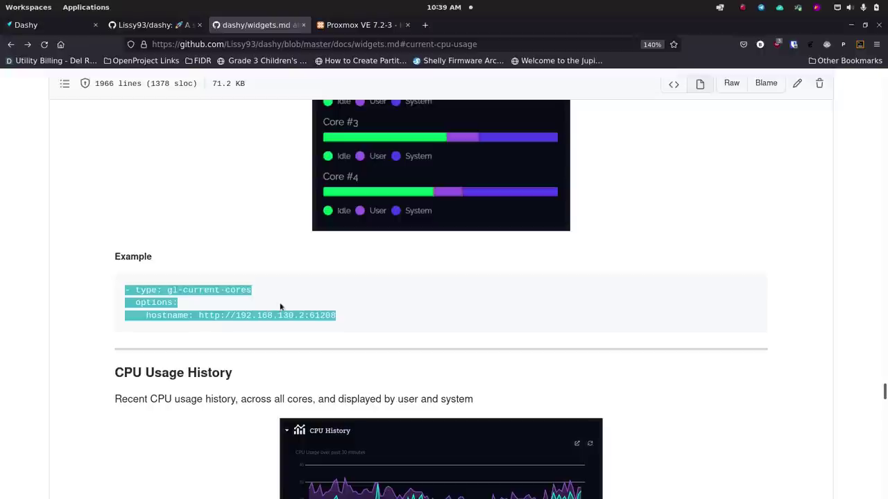
# Return to the terminal and paste the copied gl-current-cores example below the Dell Main Info gl-current-cpu widget in conf.yml.
pyautogui.moveTo(277, 486)
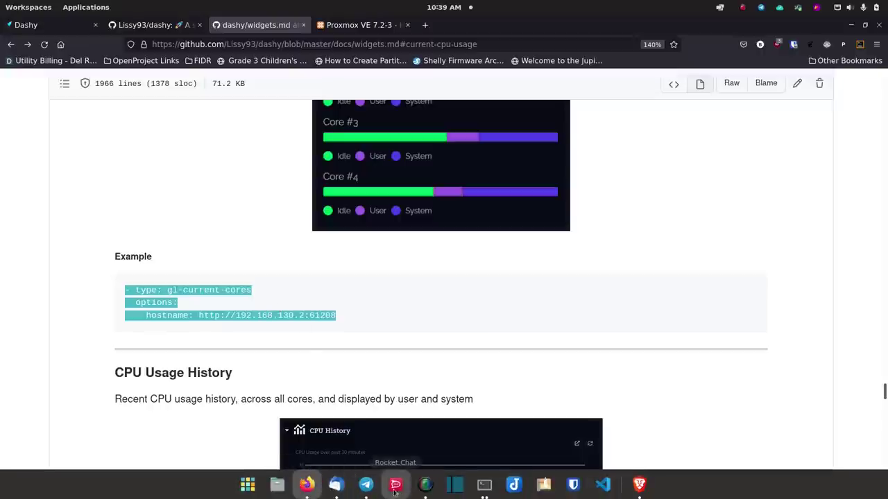
pyautogui.click(484, 484)
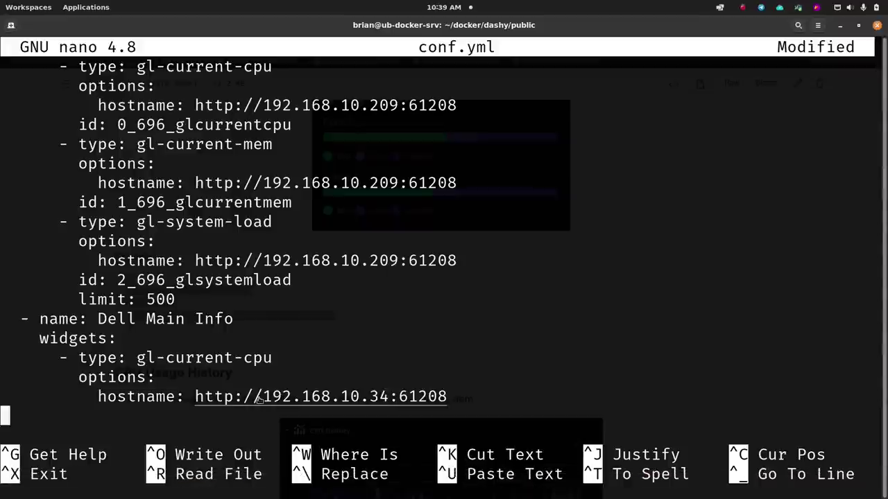
pyautogui.hotkey('ctrl', 'shift', 'v')
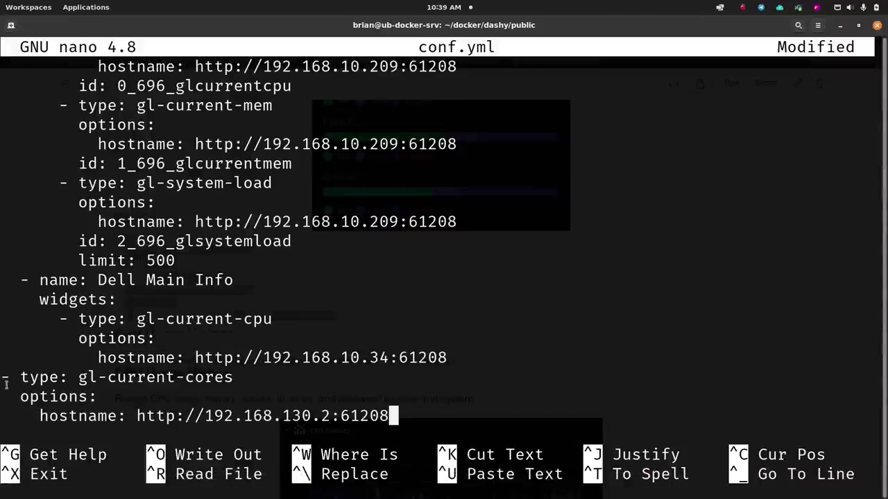
# Indent the pasted gl-current-cores type, options and hostname lines to align with the gl-current-cpu widget above.
pyautogui.press('Up')
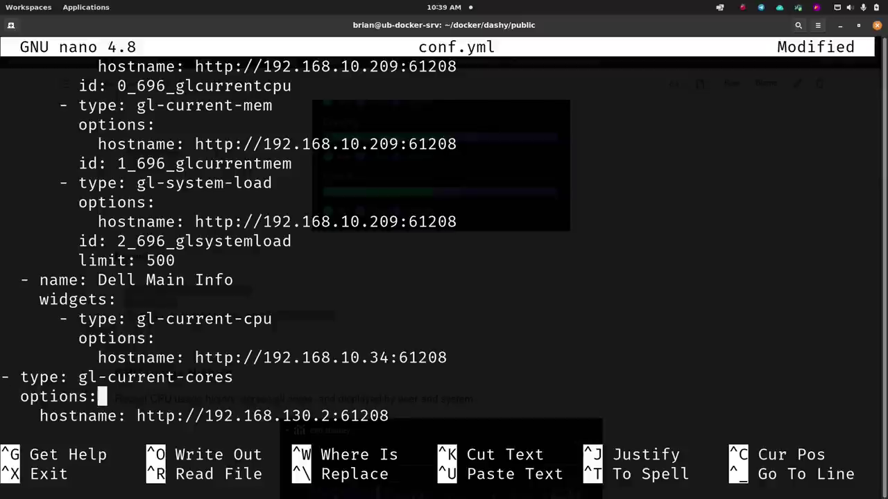
pyautogui.press('Up')
pyautogui.press('Left')
pyautogui.press('Left')
pyautogui.press('Left')
pyautogui.press('Left')
pyautogui.press('Left')
pyautogui.press('Left')
pyautogui.press('Left')
pyautogui.press('Left')
pyautogui.press('Left')
pyautogui.press('Left')
pyautogui.press('Left')
pyautogui.press('Left')
pyautogui.press('Left')
pyautogui.press('Left')
pyautogui.press('Left')
pyautogui.press('Left')
pyautogui.press('Left')
pyautogui.press('Left')
pyautogui.press('Left')
pyautogui.press('Left')
pyautogui.press('Left')
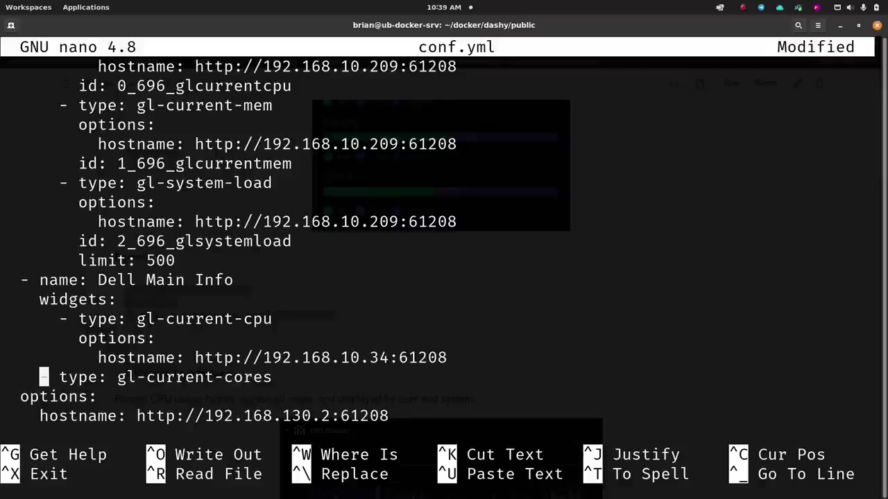
pyautogui.press('Down')
pyautogui.press('Left')
pyautogui.press('Left')
pyautogui.press('Left')
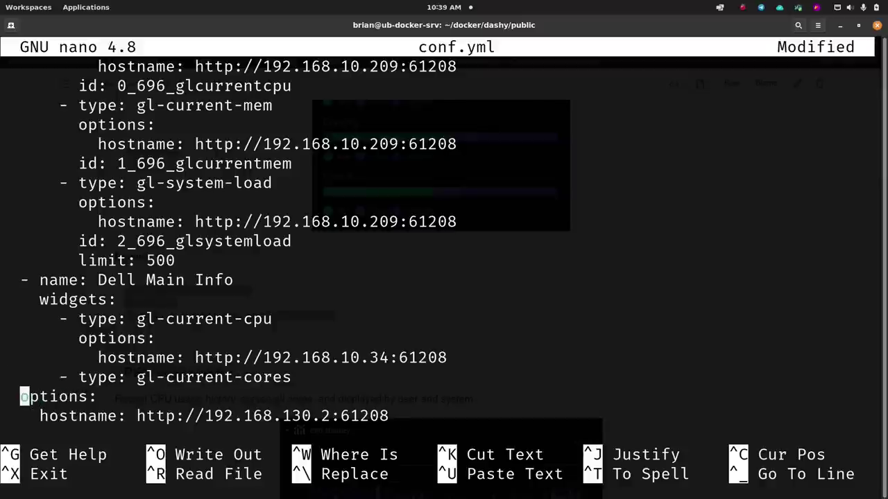
pyautogui.press('Down')
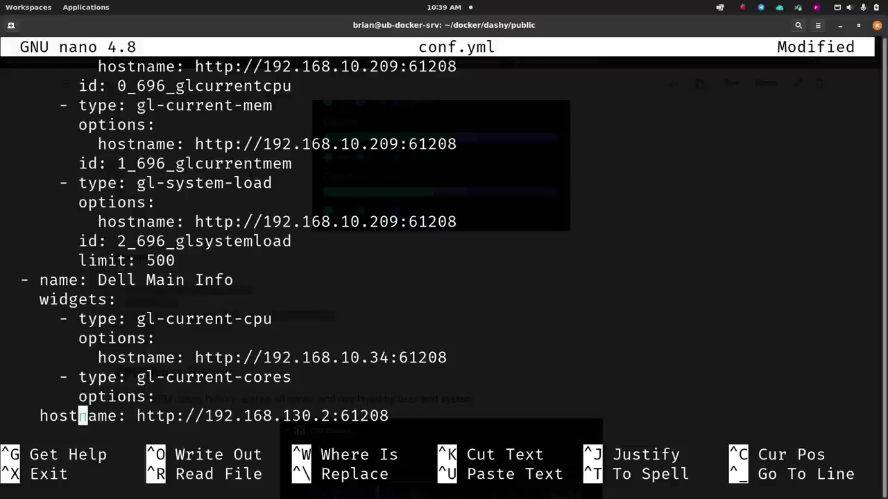
pyautogui.press('Left')
pyautogui.press('Left')
pyautogui.press('Left')
pyautogui.press('Left')
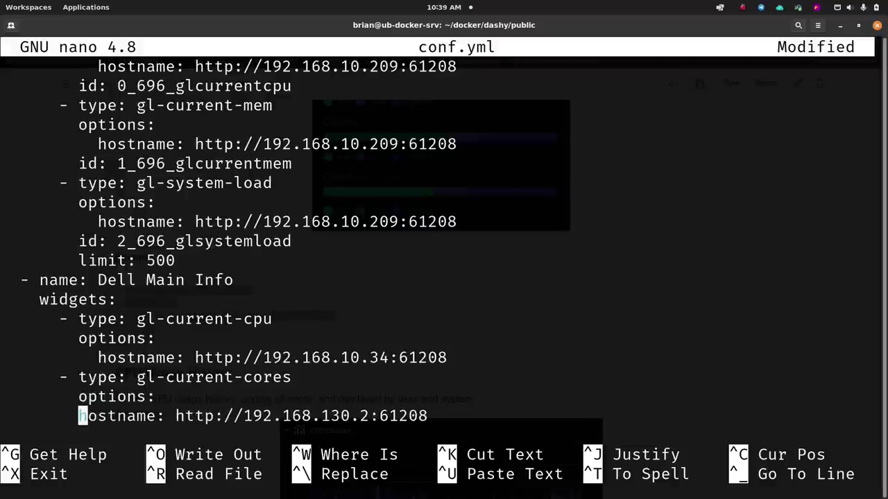
pyautogui.press('Right')
pyautogui.press('Right')
pyautogui.press('Right')
pyautogui.press('Right')
pyautogui.press('Right')
pyautogui.press('Right')
pyautogui.press('Right')
pyautogui.press('Right')
pyautogui.press('Right')
pyautogui.press('Right')
pyautogui.press('Right')
pyautogui.press('Right')
pyautogui.press('Right')
pyautogui.press('Right')
pyautogui.press('Right')
pyautogui.press('Right')
pyautogui.press('Right')
pyautogui.press('Right')
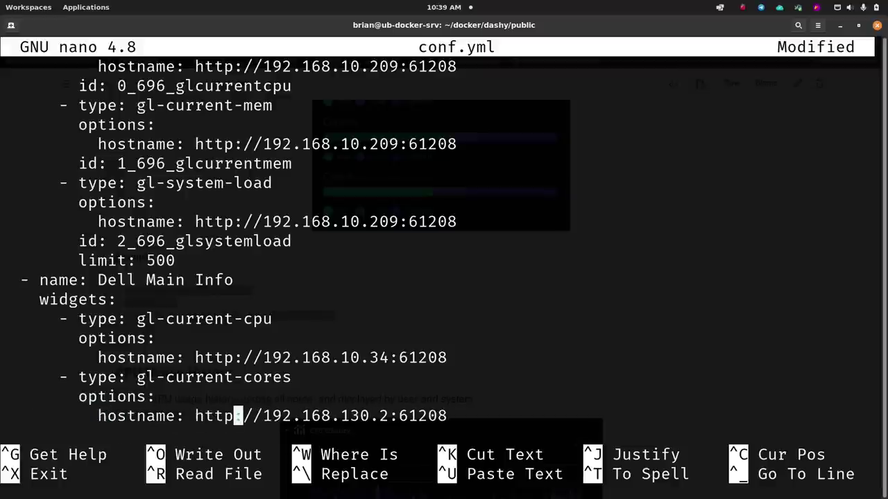
pyautogui.press('Right')
pyautogui.press('Right')
pyautogui.press('Right')
pyautogui.press('Right')
pyautogui.press('Right')
pyautogui.press('Right')
pyautogui.press('Right')
pyautogui.press('Right')
pyautogui.press('Right')
pyautogui.press('Right')
pyautogui.press('Left')
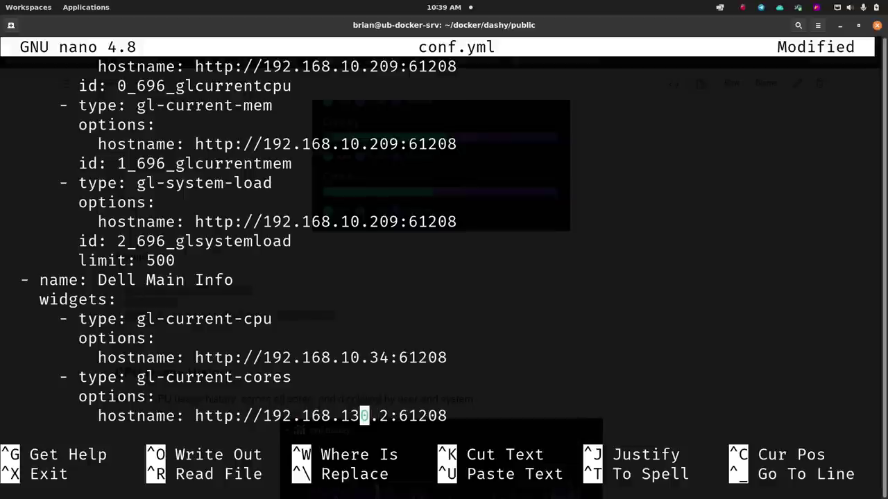
pyautogui.press('BackSpace')
pyautogui.press('Right')
pyautogui.press('Right')
pyautogui.press('Right')
pyautogui.press('BackSpace')
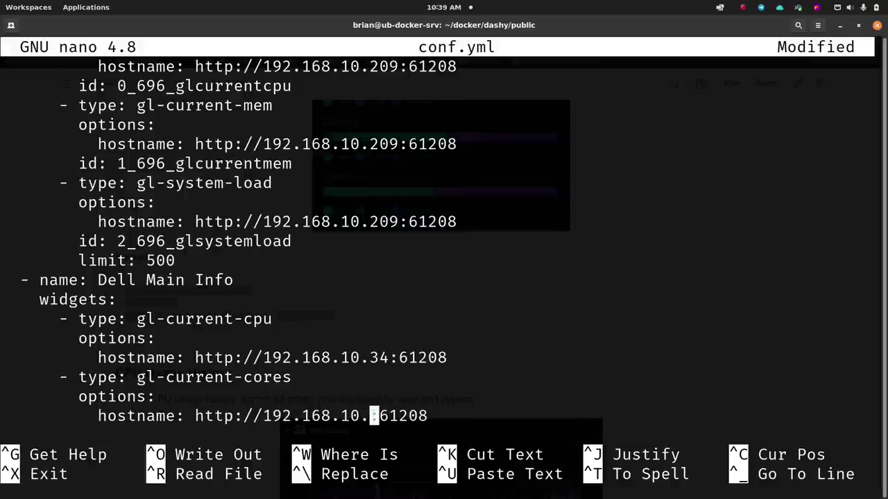
pyautogui.write('34')
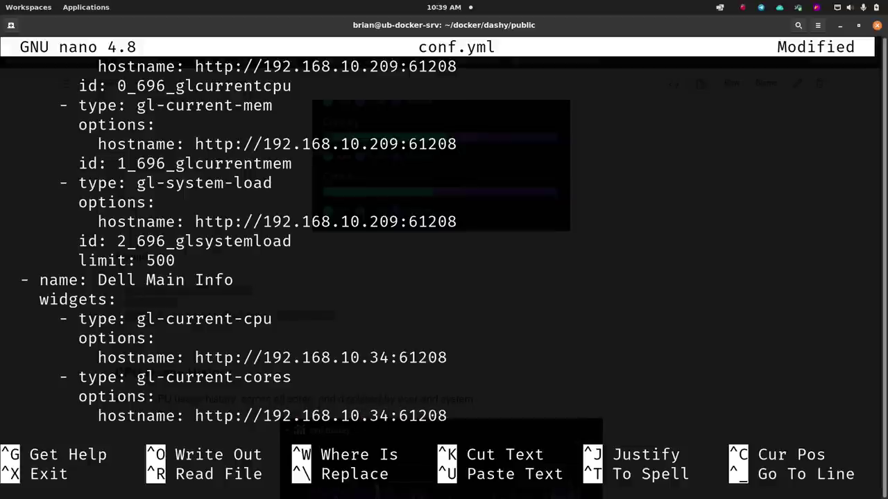
# Place the - name: Servers line directly below the gl-current-cores widget and save conf.yml.
pyautogui.press('End')
pyautogui.press('Return')
pyautogui.write('- name: Servers')
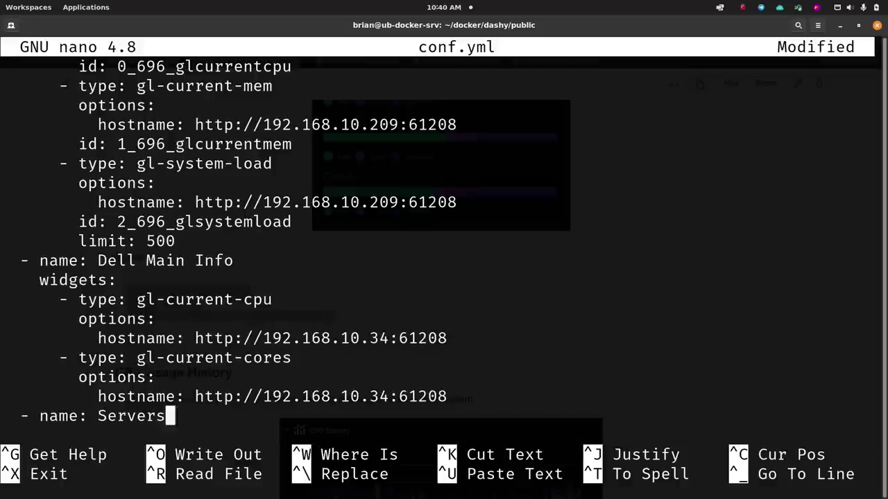
pyautogui.hotkey('ctrl', 's')
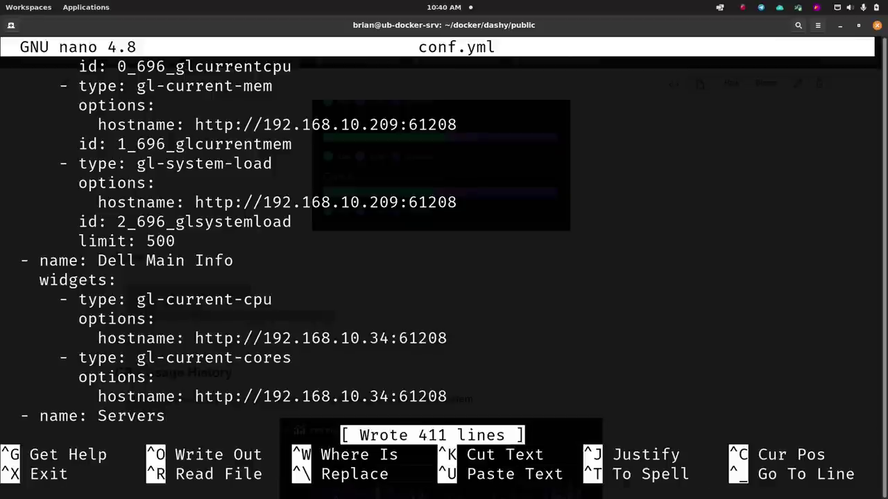
# Switch to the Brave browser, reload the Dashy dashboard and lay its sections out as full-width rows.
pyautogui.moveTo(602, 494)
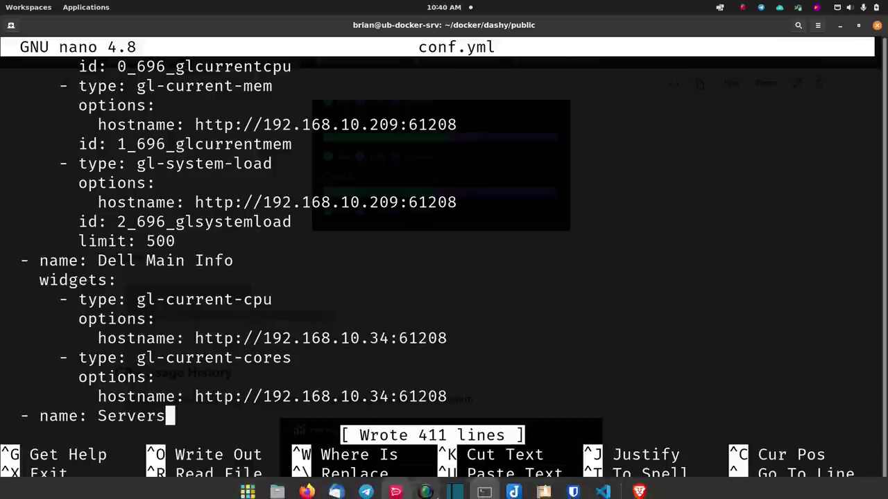
pyautogui.click(639, 484)
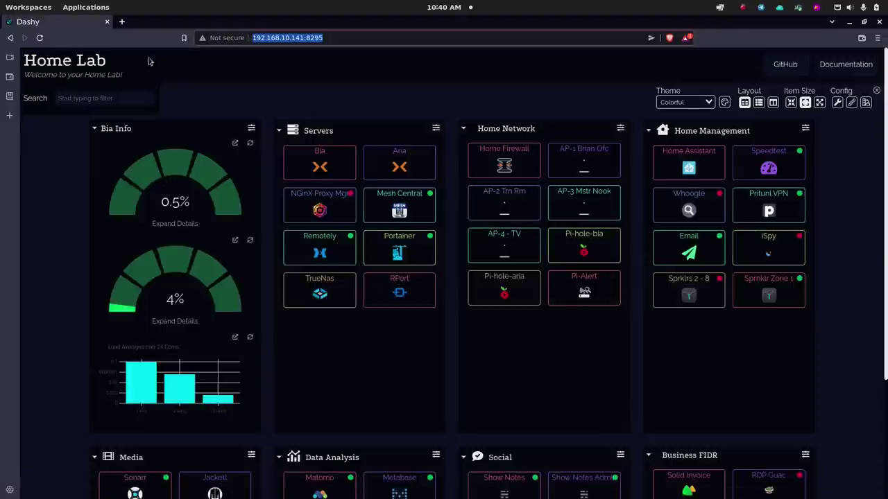
pyautogui.press('F5')
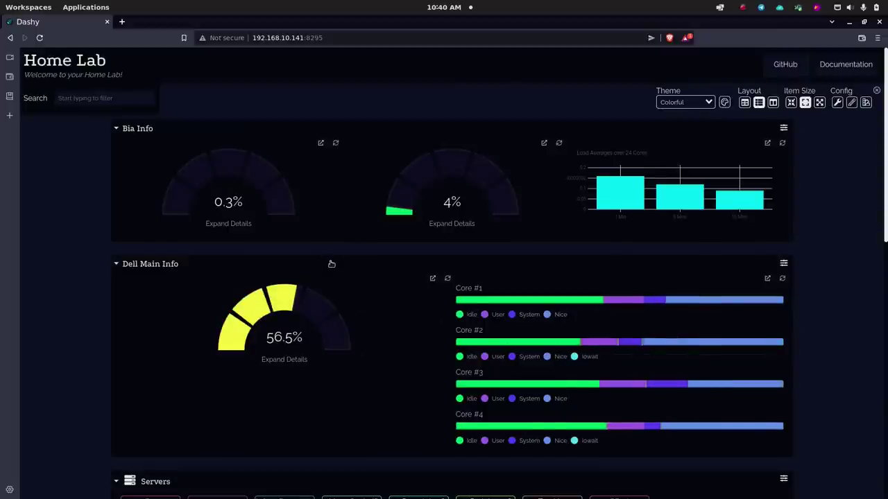
# Look over the Dell Main Info widgets on the dashboard and collapse the Bia Info section.
pyautogui.scroll(-2, 331, 263)
pyautogui.scroll(2, 93, 136)
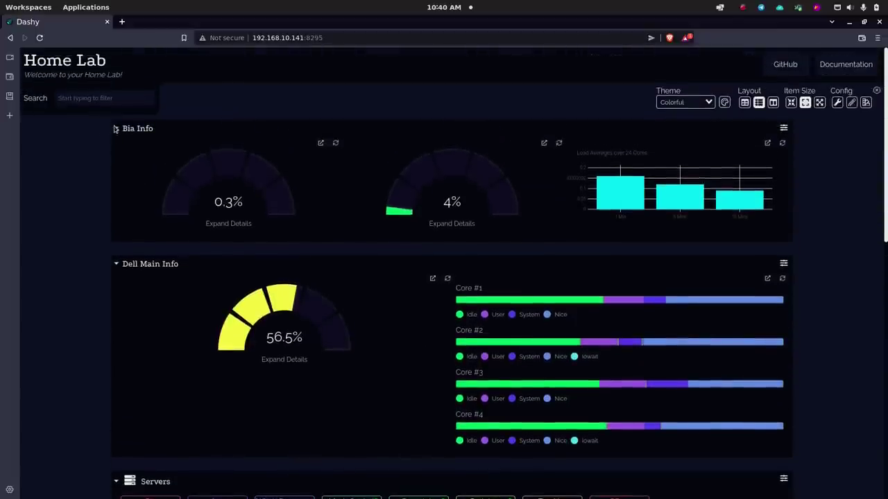
pyautogui.click(117, 129)
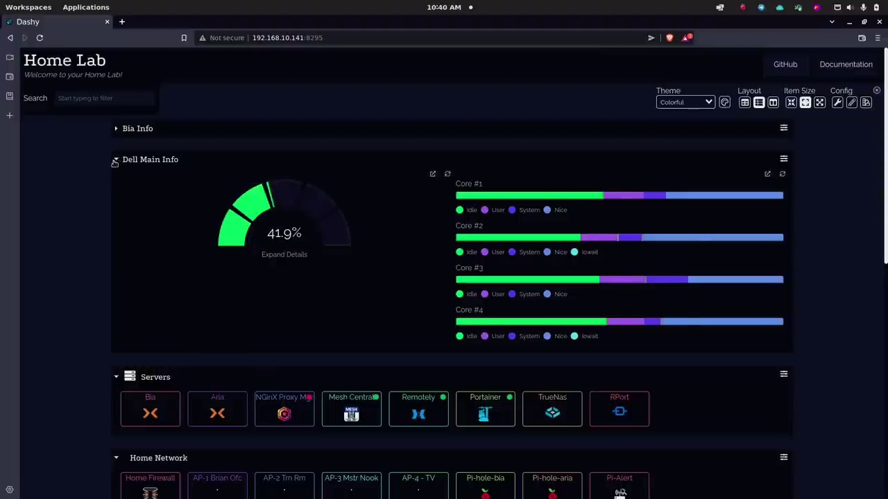
# Collapse and re-expand the Dell Main Info section, and briefly open the Bia Info section to view its widgets.
pyautogui.click(116, 160)
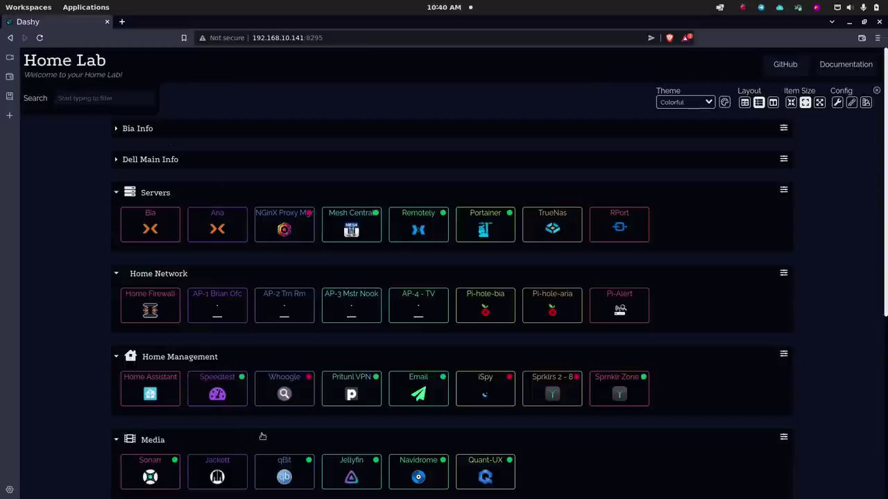
pyautogui.click(116, 160)
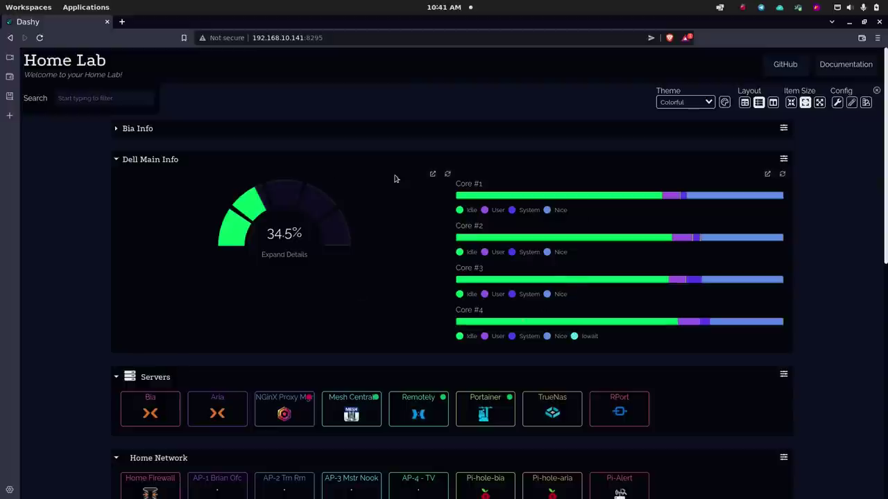
pyautogui.click(117, 130)
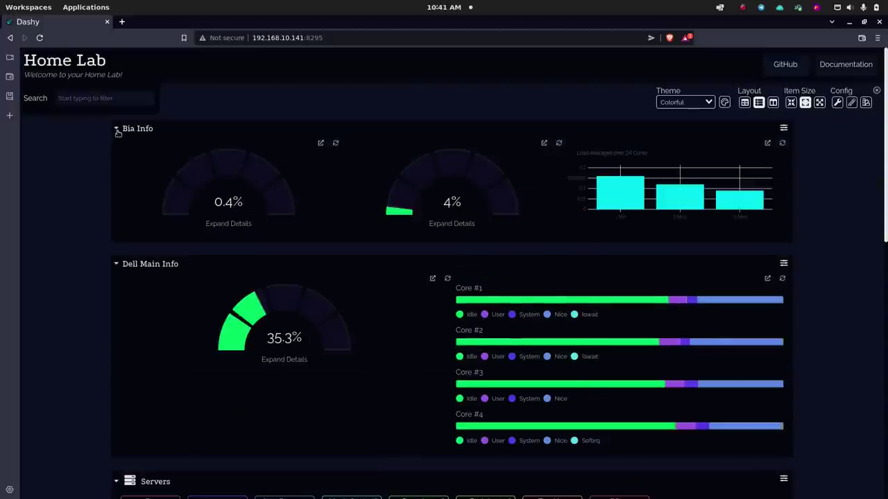
pyautogui.click(117, 130)
pyautogui.moveTo(478, 332)
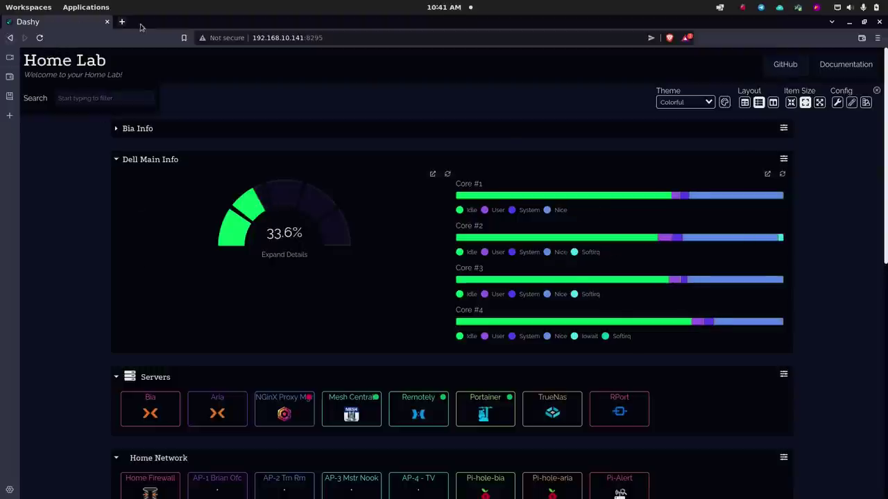
# Switch to Firefox and review the CPU Usage History and memory usage gauge entries in Dashy's widget documentation.
pyautogui.moveTo(247, 496)
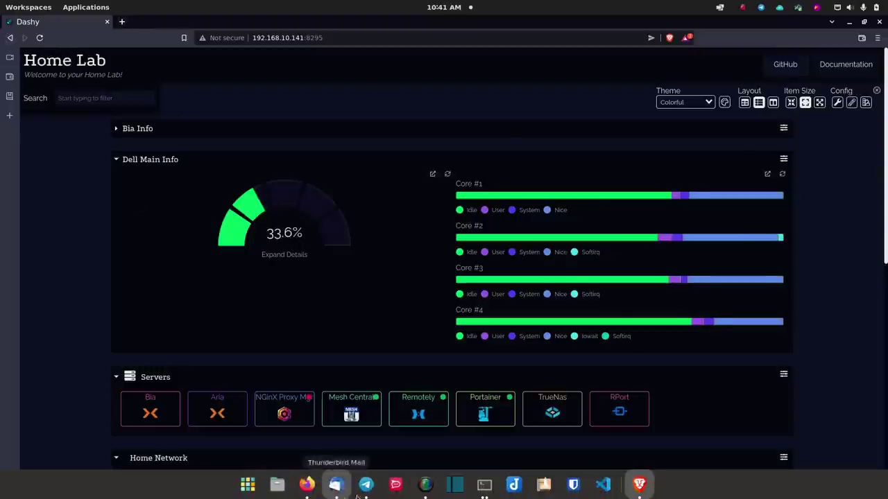
pyautogui.click(484, 484)
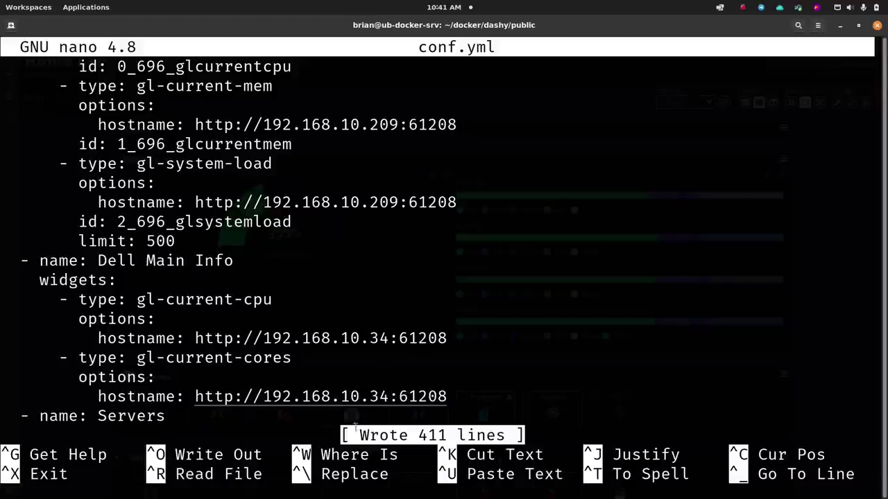
pyautogui.moveTo(371, 494)
pyautogui.click(307, 484)
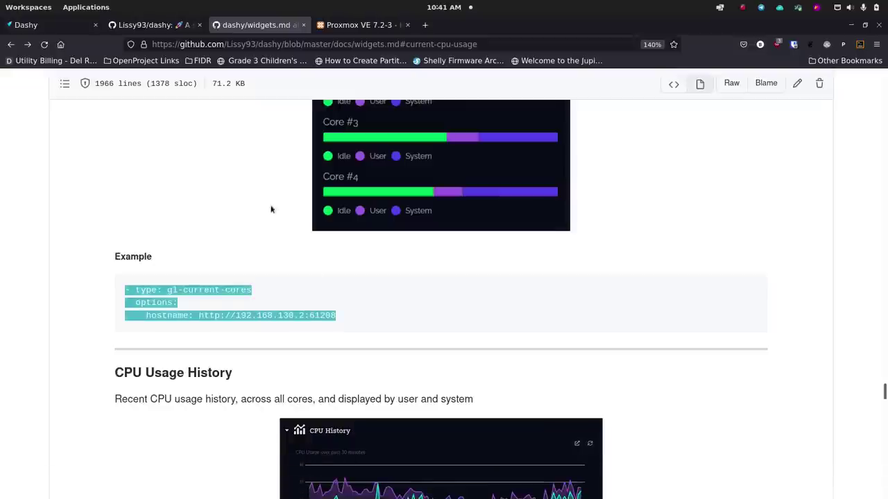
pyautogui.scroll(-5, 193, 205)
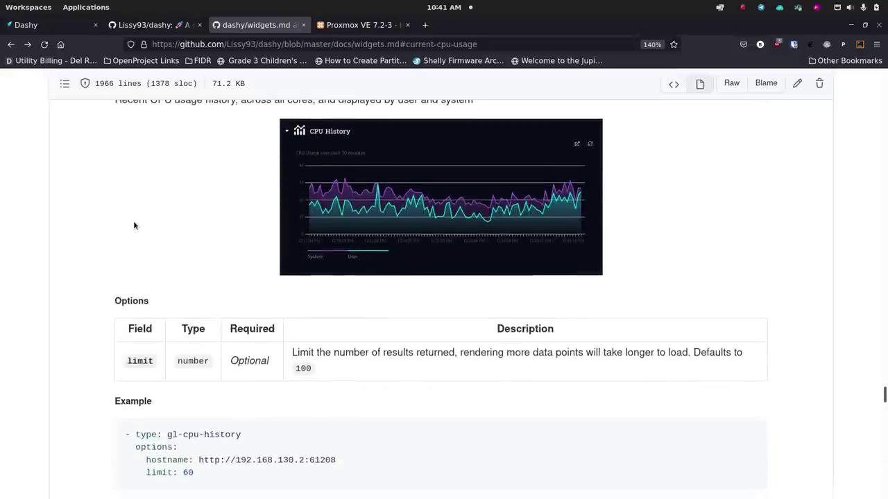
pyautogui.scroll(1, 133, 220)
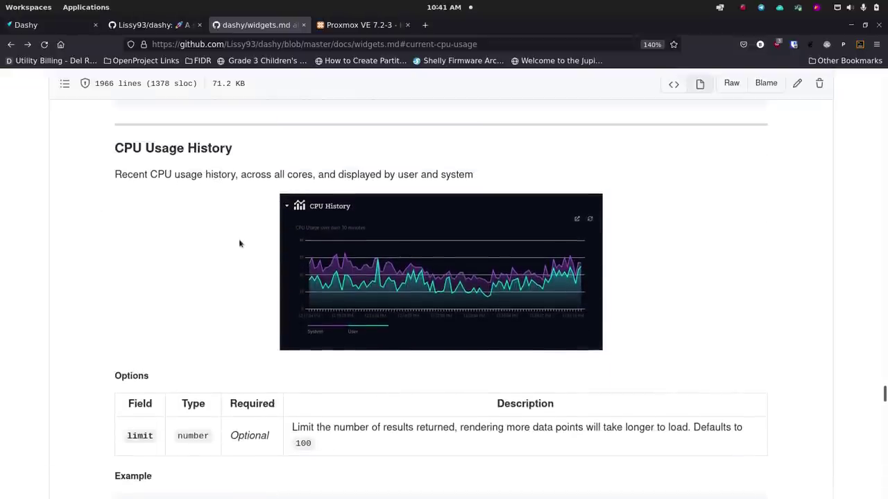
pyautogui.scroll(-5, 239, 242)
pyautogui.scroll(-4, 239, 243)
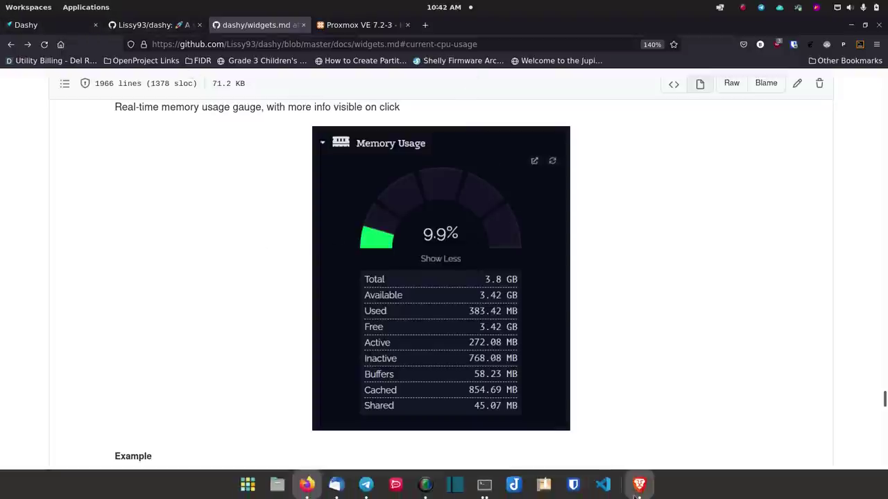
# Switch to Brave and check the expandable details of the Dell CPU gauge and the Bia Info memory and CPU gauges.
pyautogui.click(638, 486)
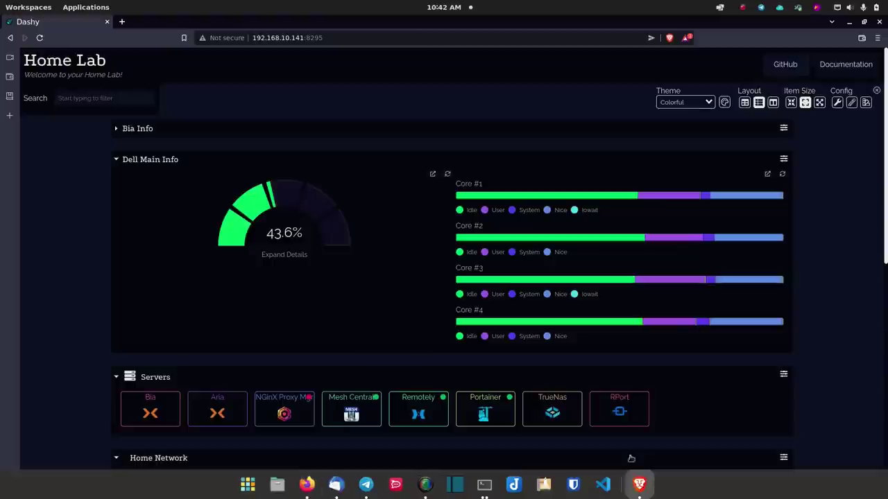
pyautogui.click(284, 255)
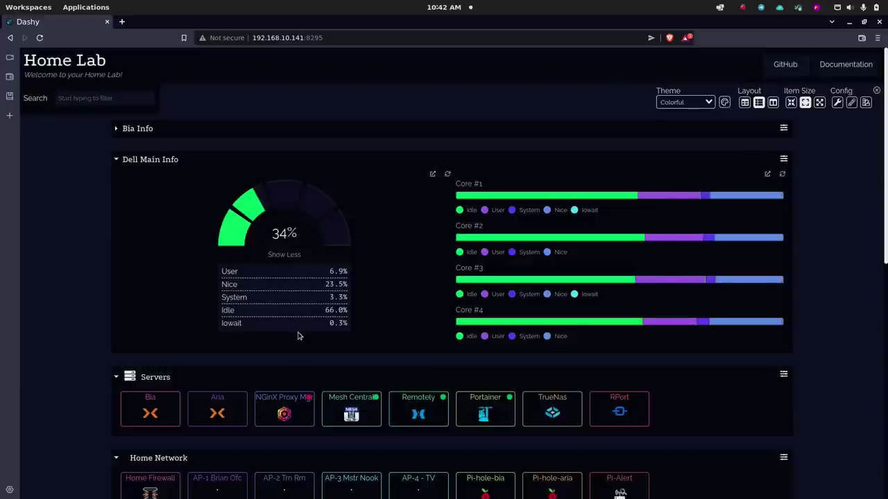
pyautogui.click(292, 255)
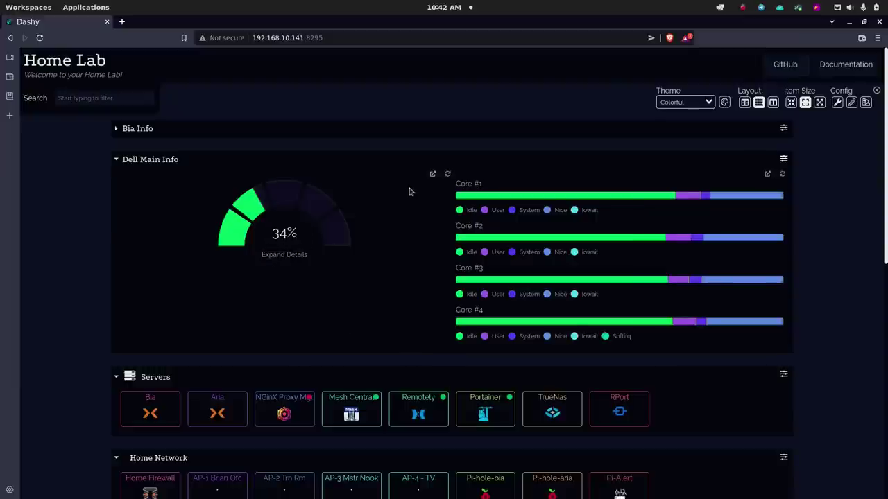
pyautogui.click(123, 130)
pyautogui.click(452, 224)
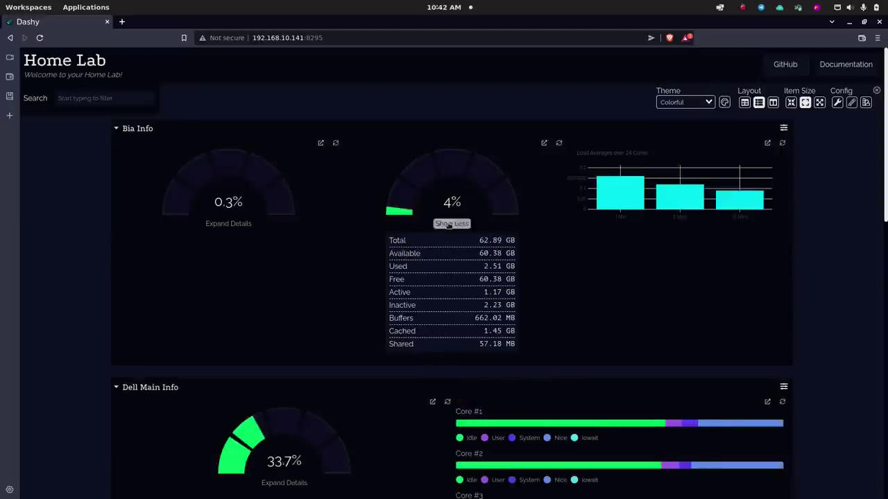
pyautogui.click(451, 222)
pyautogui.click(236, 224)
pyautogui.click(236, 224)
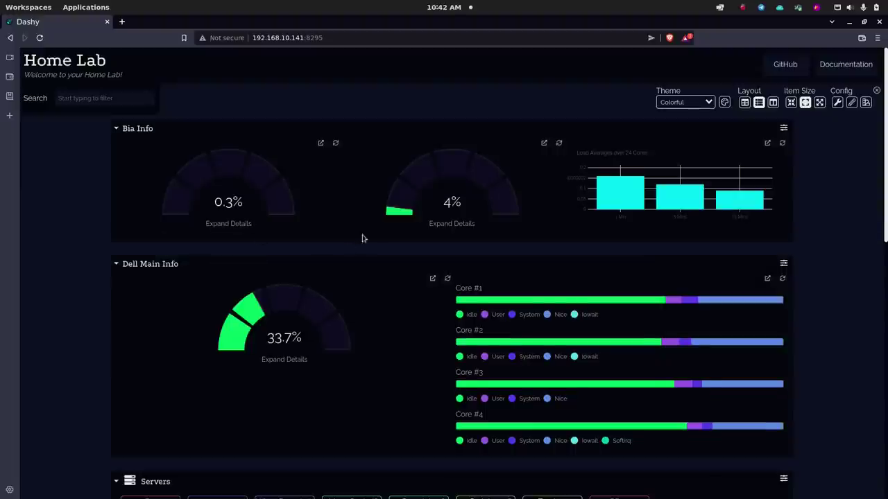
pyautogui.moveTo(625, 191)
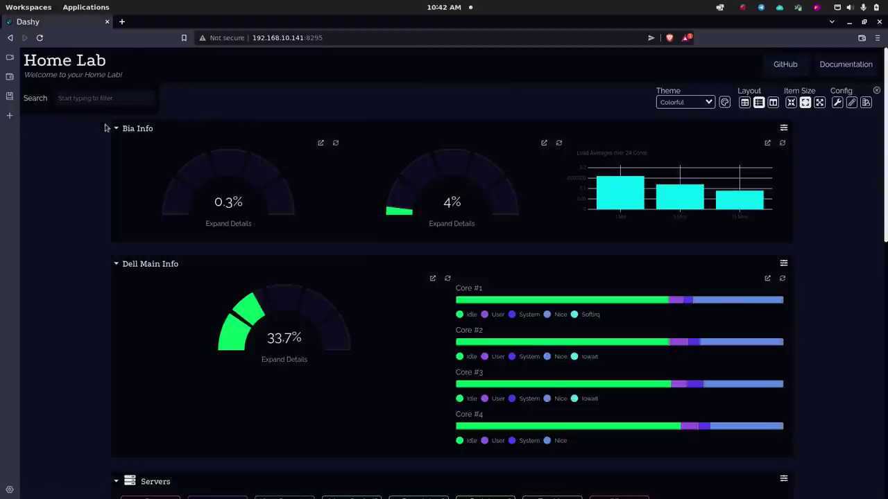
# Switch to Firefox and read the documentation for the memory history, disk space, disk IO and system load widgets.
pyautogui.moveTo(248, 489)
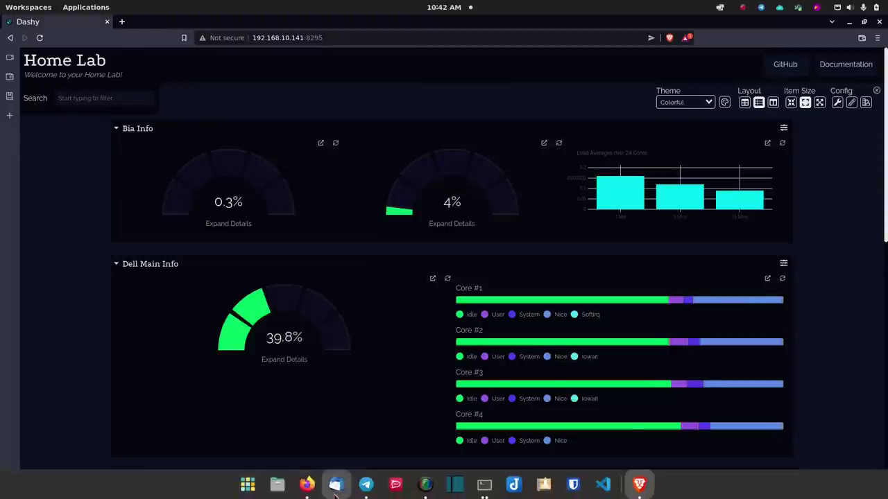
pyautogui.click(307, 484)
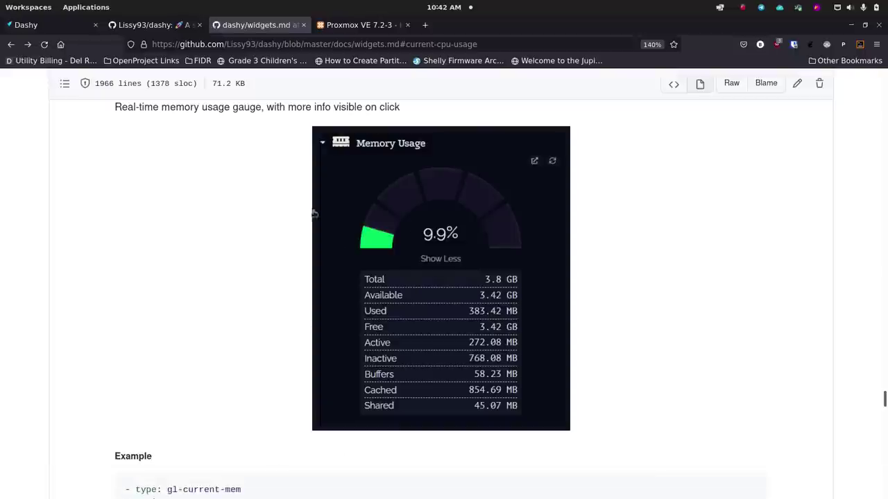
pyautogui.scroll(-5, 256, 267)
pyautogui.scroll(-6, 256, 269)
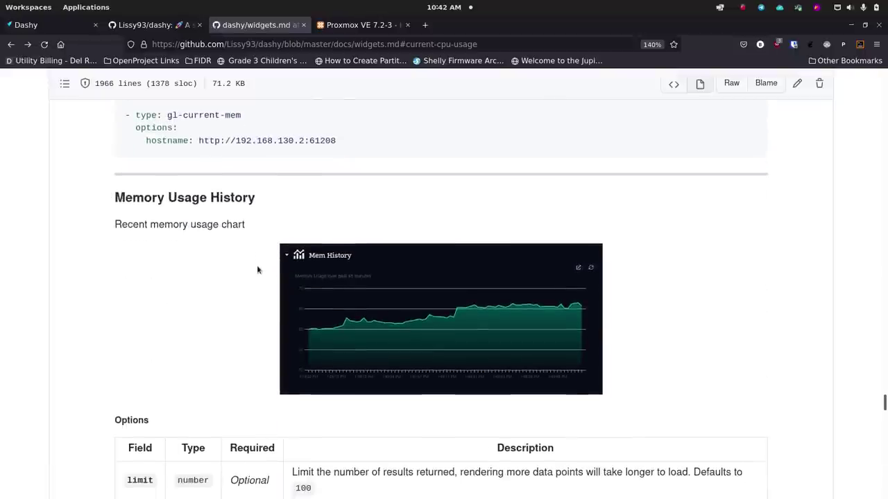
pyautogui.scroll(-4, 231, 270)
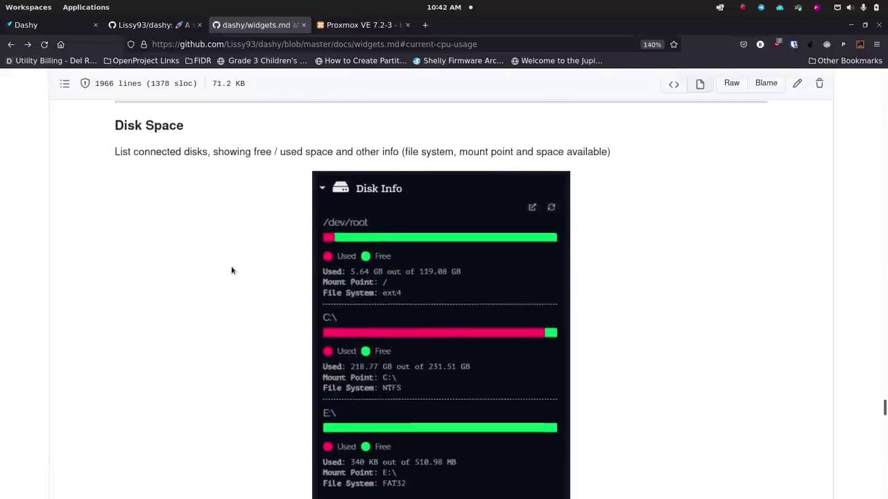
pyautogui.scroll(-1, 232, 270)
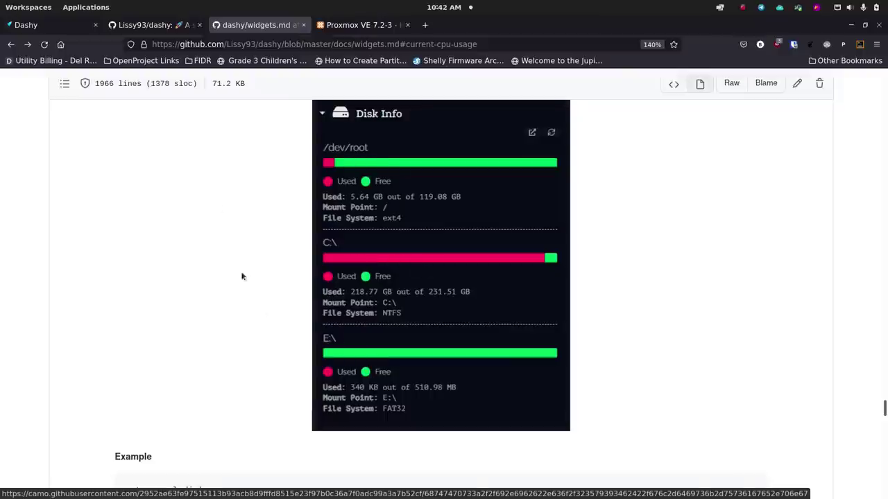
pyautogui.scroll(-6, 179, 233)
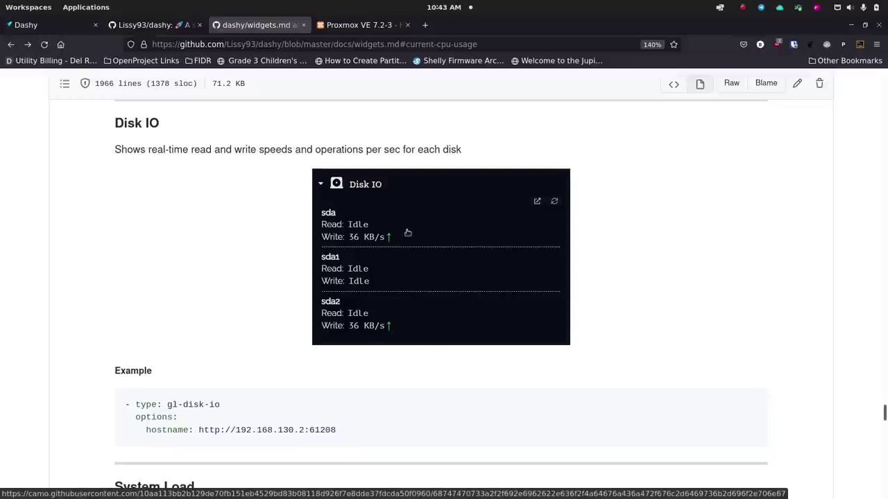
pyautogui.scroll(-3, 252, 321)
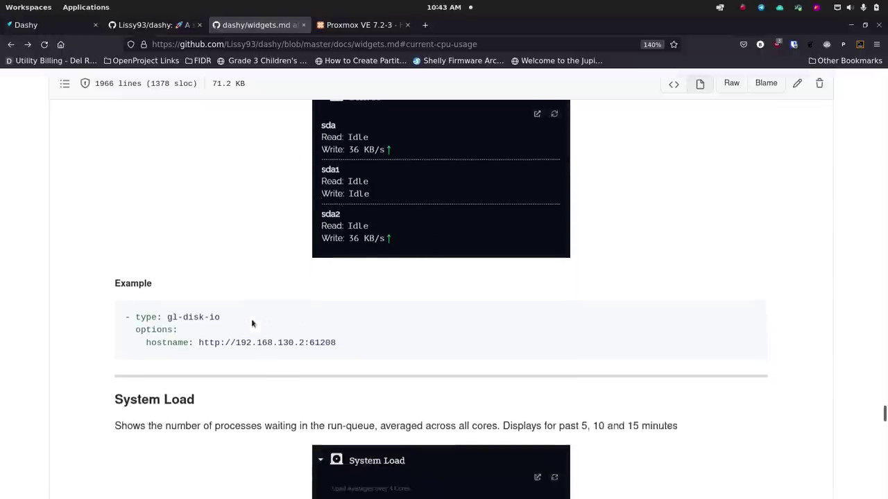
pyautogui.scroll(-3, 252, 323)
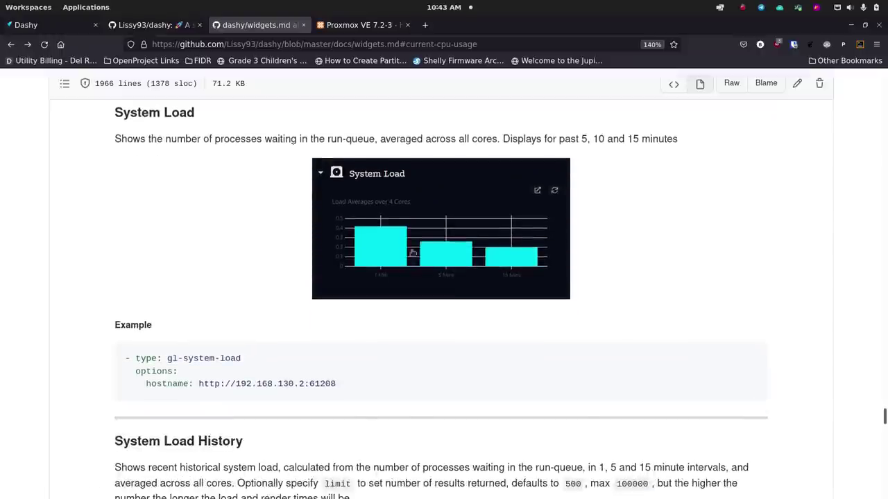
pyautogui.scroll(-7, 293, 281)
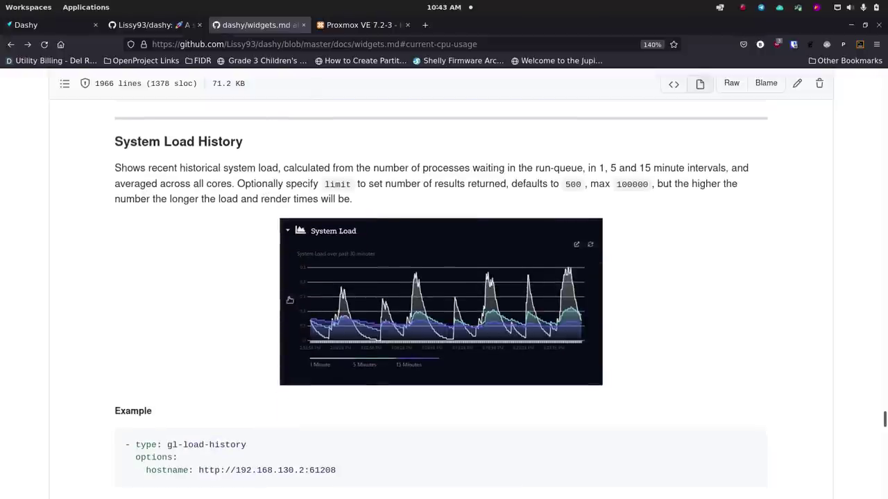
pyautogui.scroll(-9, 221, 291)
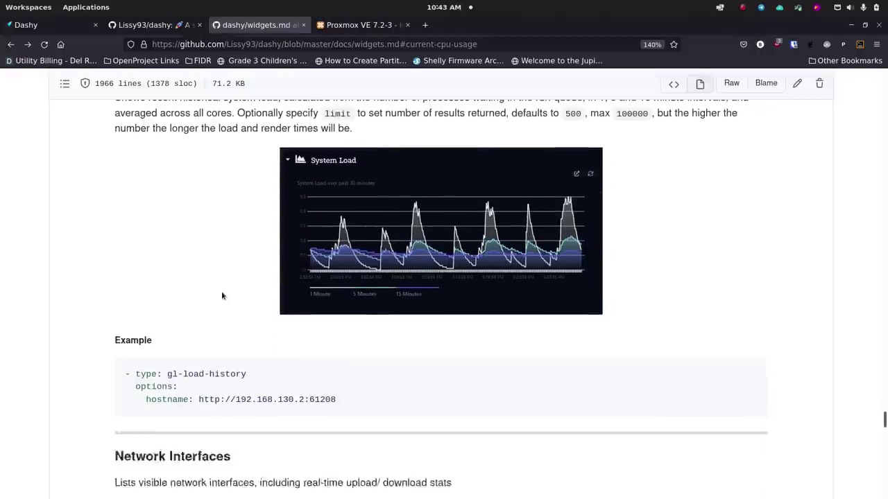
# Read the documentation for the network, resource alerts, IP address, CPU temperature and iframe widgets.
pyautogui.scroll(-2, 220, 289)
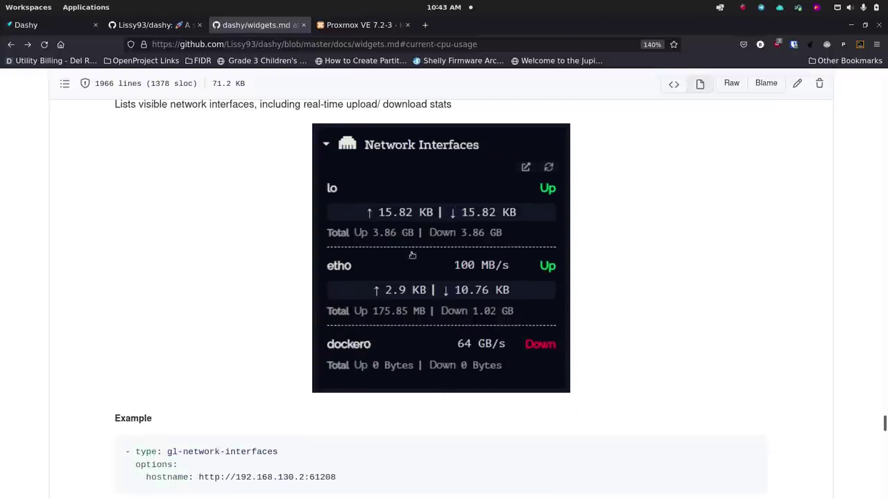
pyautogui.scroll(-12, 246, 317)
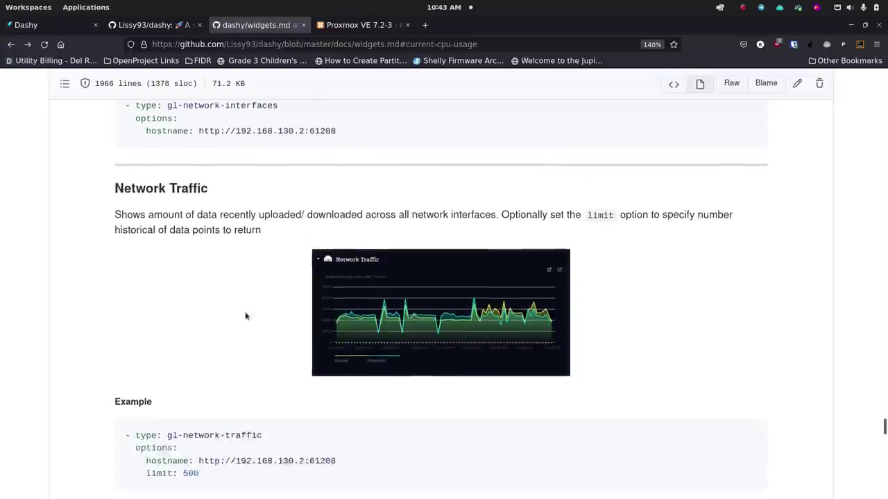
pyautogui.scroll(-3, 247, 316)
pyautogui.scroll(-2, 247, 316)
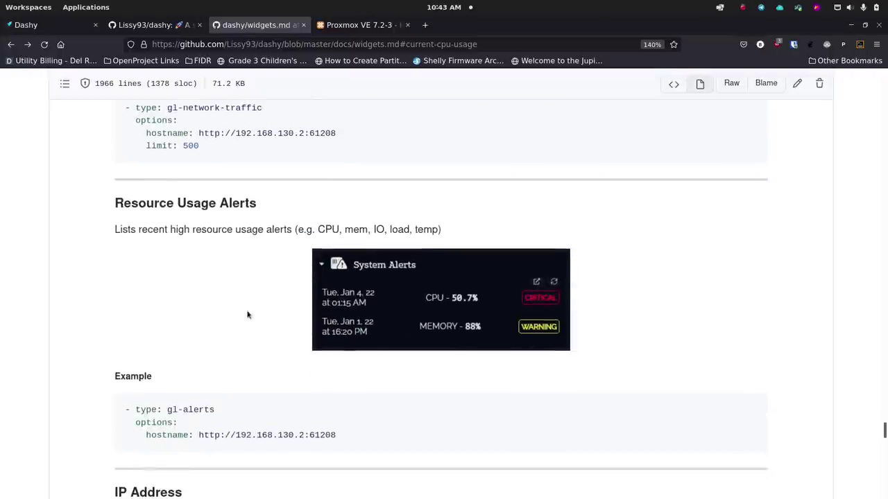
pyautogui.scroll(2, 247, 314)
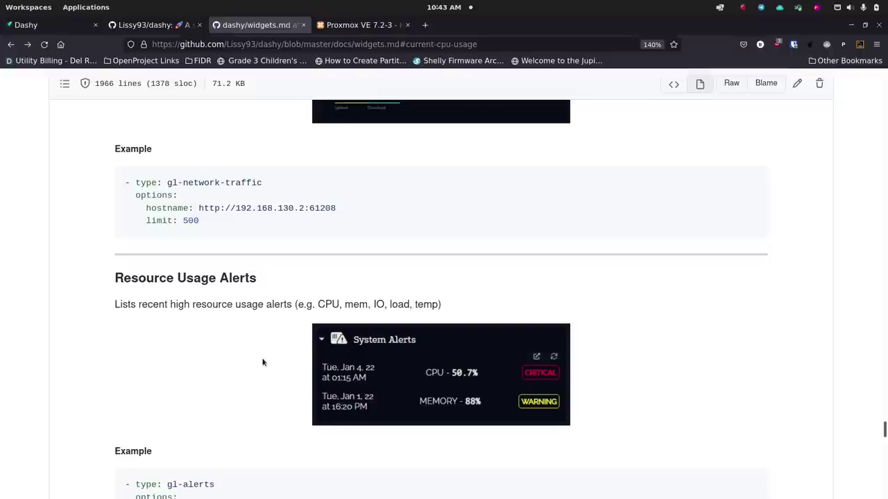
pyautogui.scroll(-5, 260, 360)
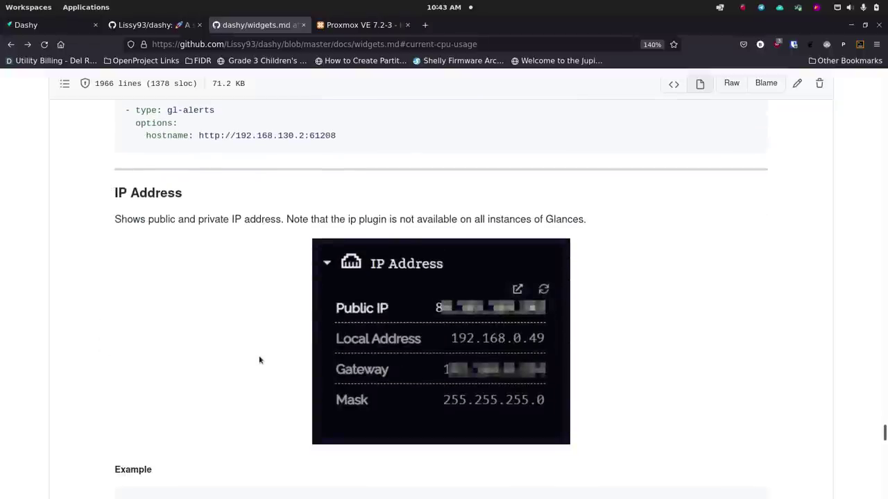
pyautogui.scroll(-1, 260, 360)
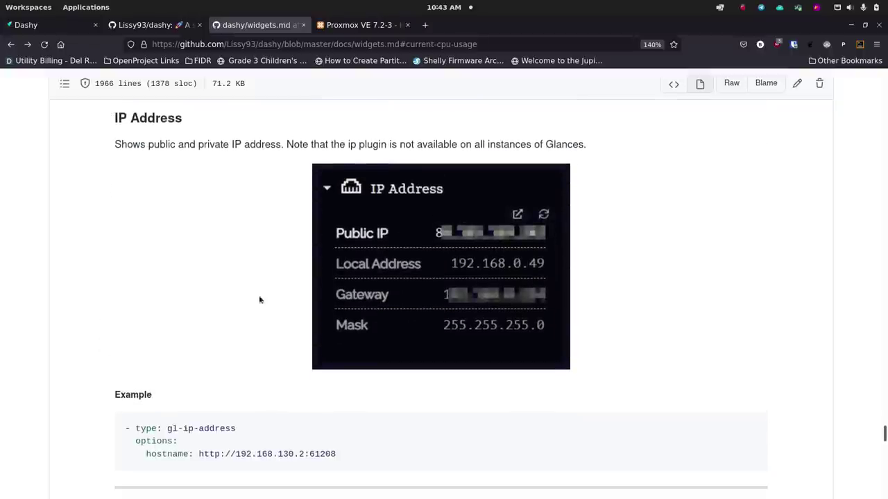
pyautogui.scroll(-5, 238, 288)
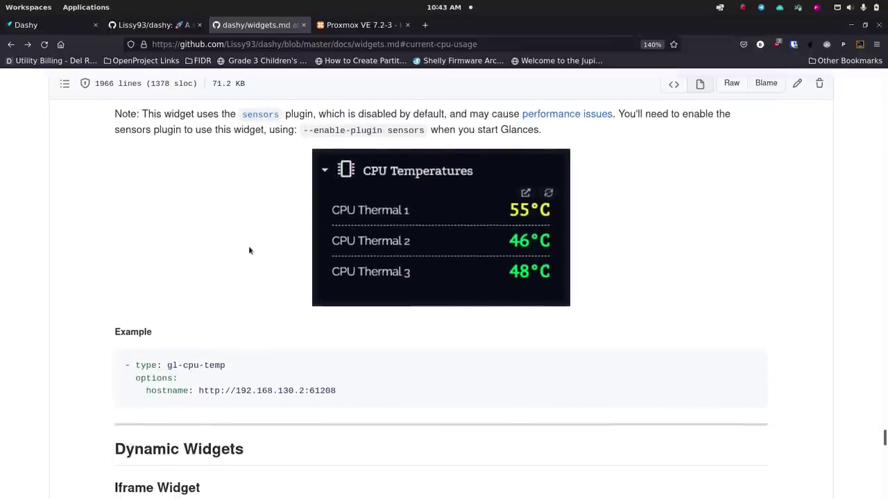
pyautogui.scroll(-4, 250, 250)
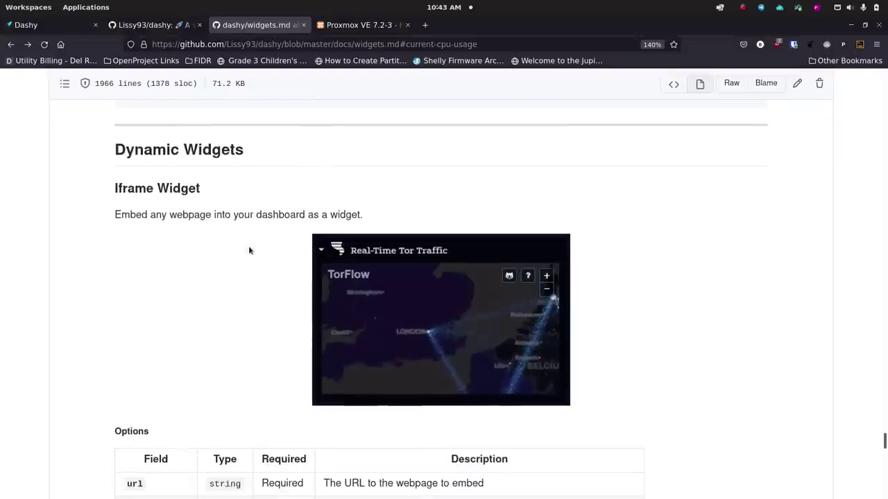
pyautogui.scroll(-4, 250, 251)
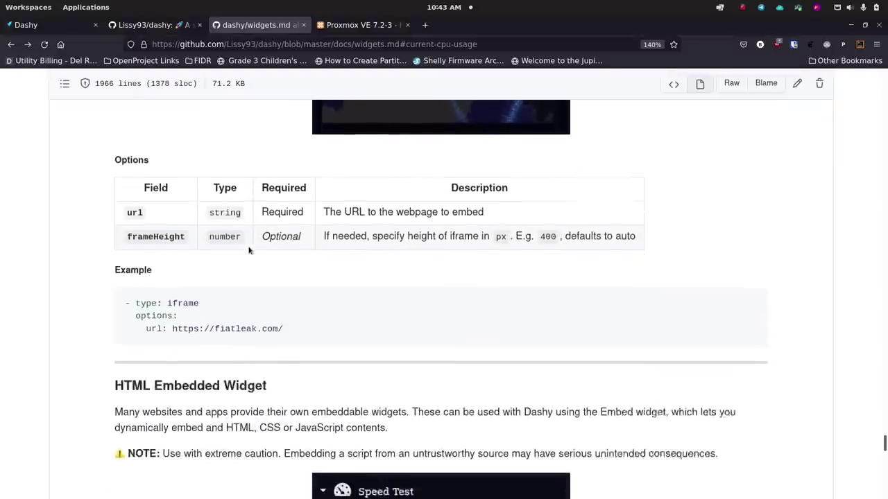
# Find the HTML Embedded Widget entry in the widget documentation and copy its first example, the speedcheck.org embed block.
pyautogui.scroll(-6, 250, 250)
pyautogui.scroll(2, 252, 246)
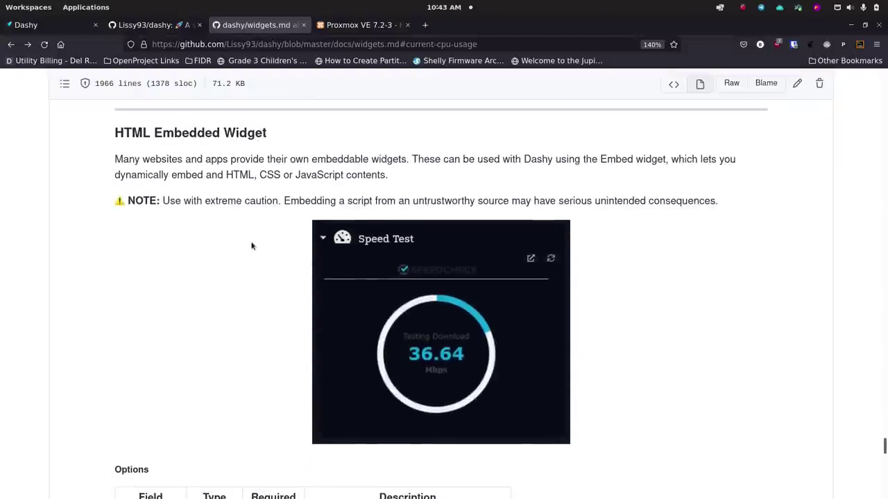
pyautogui.scroll(-5, 252, 247)
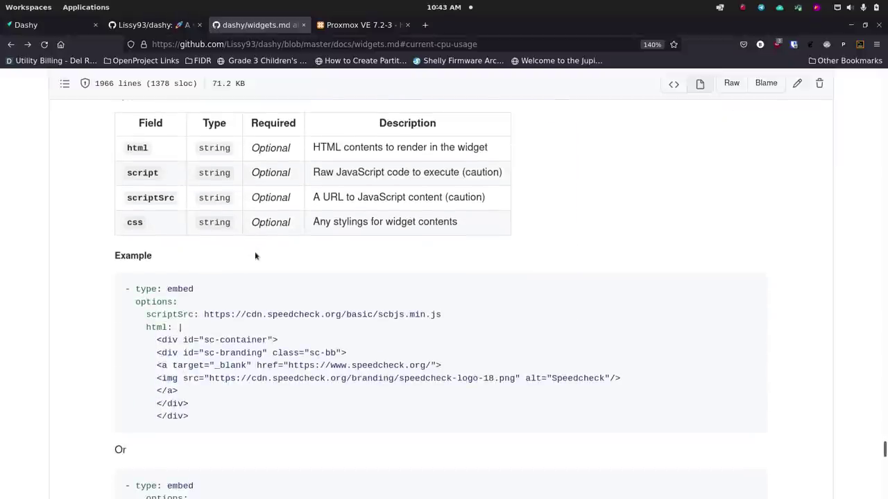
pyautogui.moveTo(126, 289); pyautogui.dragTo(188, 416)
pyautogui.hotkey('ctrl', 'c')
pyautogui.scroll(-1, 368, 497)
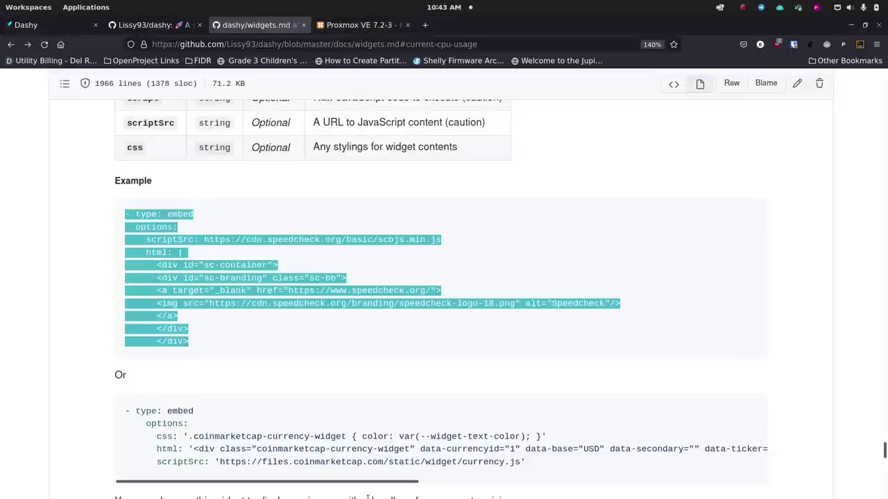
# Switch to the terminal and paste the embed block into conf.yml on a new line after the gl-current-cores hostname in Dell Main Info.
pyautogui.moveTo(367, 496)
pyautogui.click(485, 487)
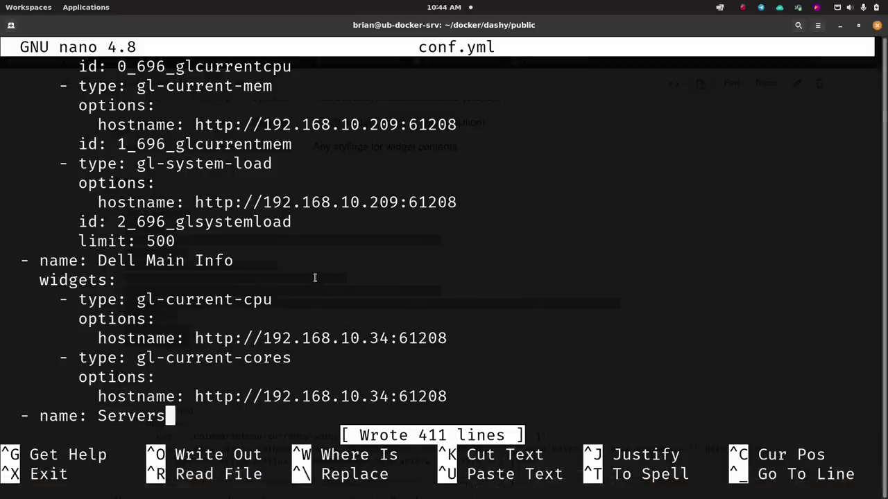
pyautogui.press('Up')
pyautogui.press('Right')
pyautogui.press('Right')
pyautogui.press('Right')
pyautogui.press('Right')
pyautogui.press('Right')
pyautogui.press('Right')
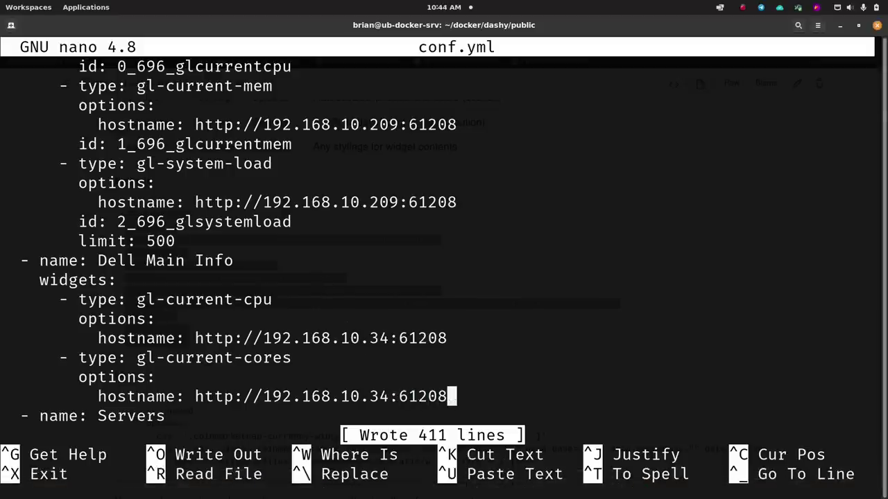
pyautogui.press('Return')
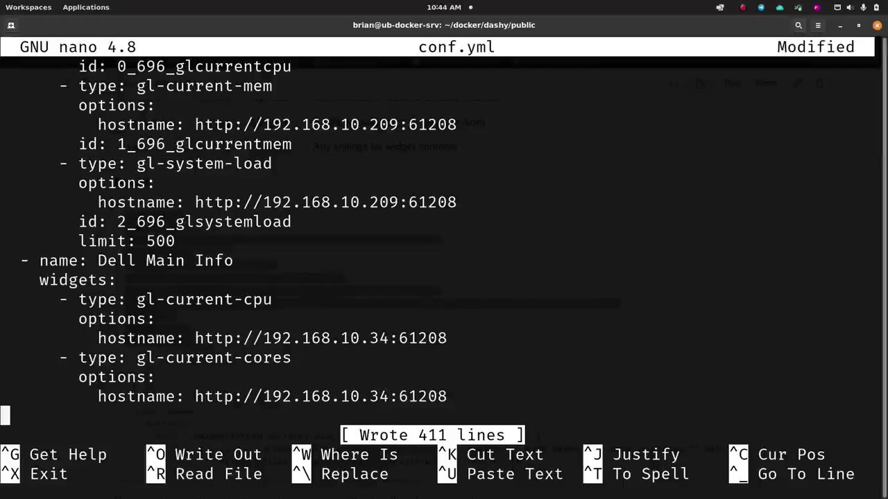
pyautogui.hotkey('ctrl', 'shift', 'v')
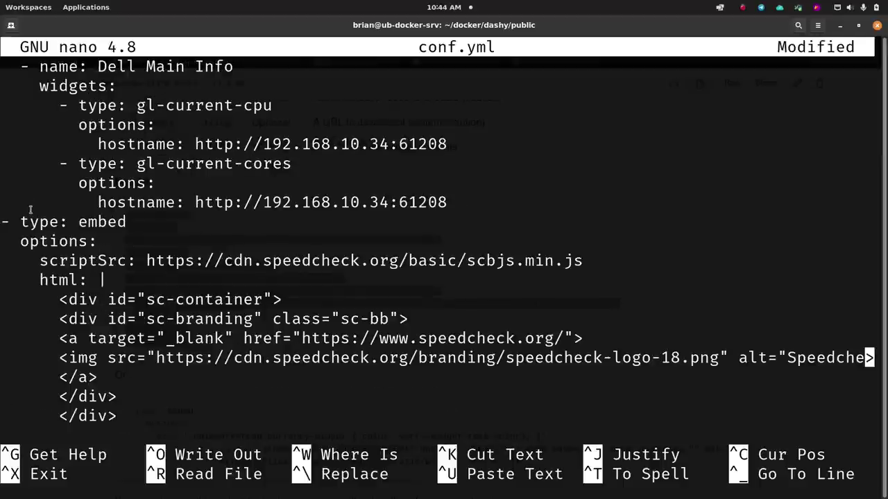
# Indent the pasted embed block to align with the other Dell Main Info widgets and save conf.yml.
pyautogui.press('Up')
pyautogui.press('Up')
pyautogui.press('Up')
pyautogui.press('Up')
pyautogui.press('Up')
pyautogui.press('Up')
pyautogui.press('Up')
pyautogui.press('Up')
pyautogui.press('Up')
pyautogui.press('Up')
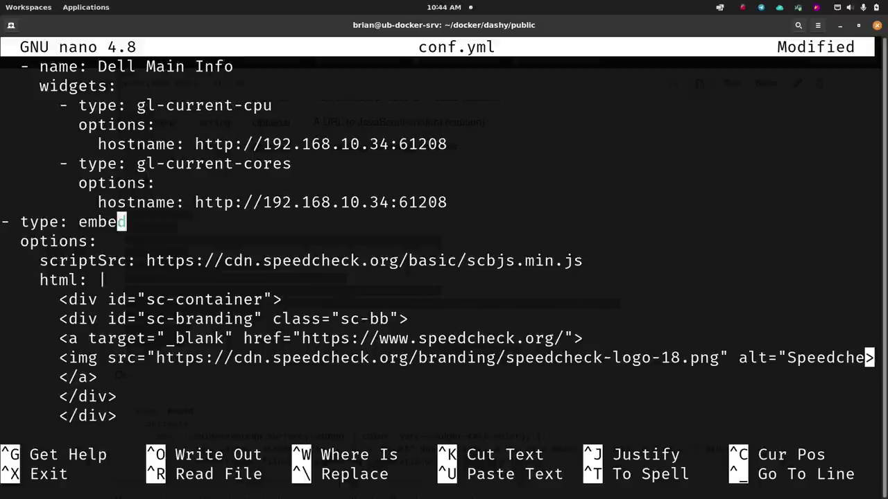
pyautogui.hotkey('ctrl', 'Left')
pyautogui.hotkey('ctrl', 'Left')
pyautogui.press('Home')
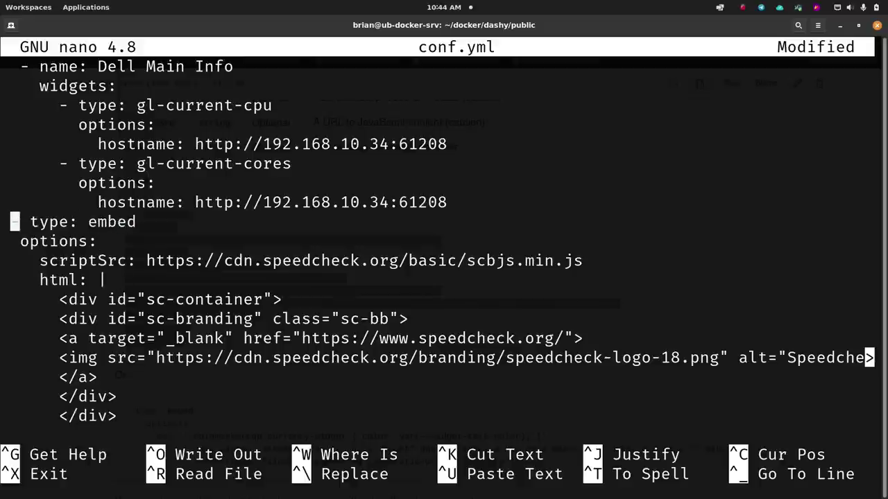
pyautogui.press('Down')
pyautogui.press('Left')
pyautogui.press('Left')
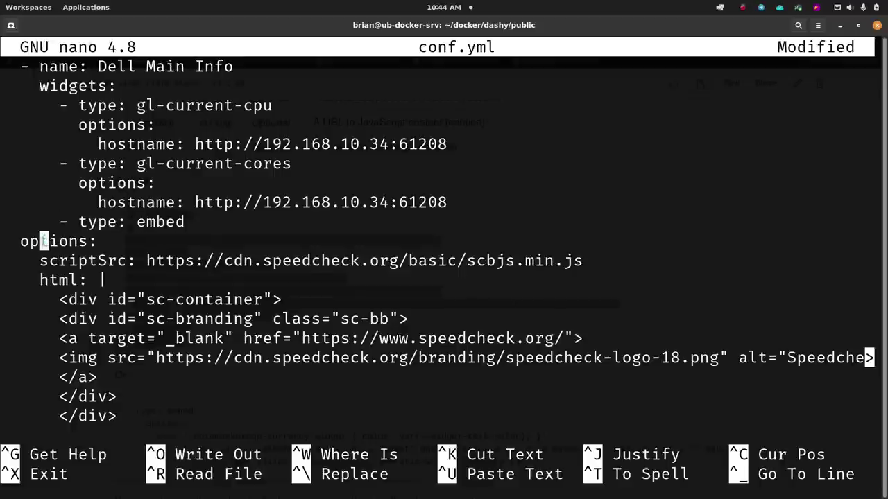
pyautogui.press('Left')
pyautogui.press('Left')
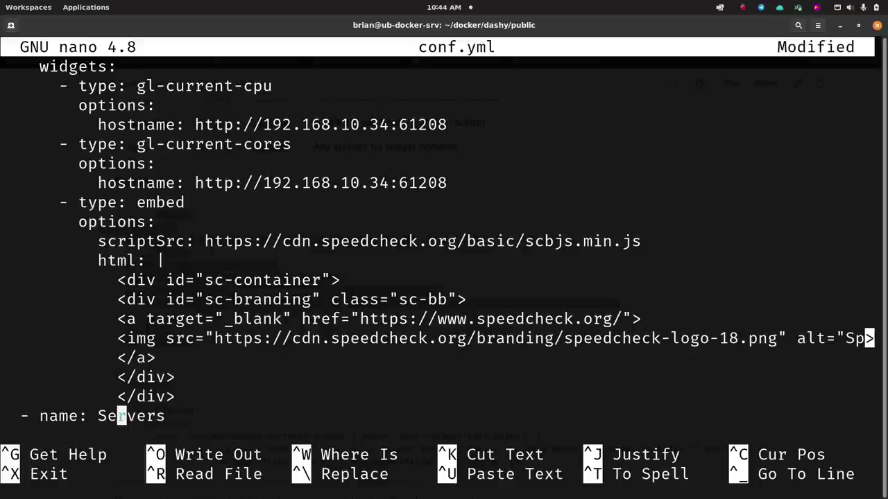
pyautogui.hotkey('ctrl', 'o')
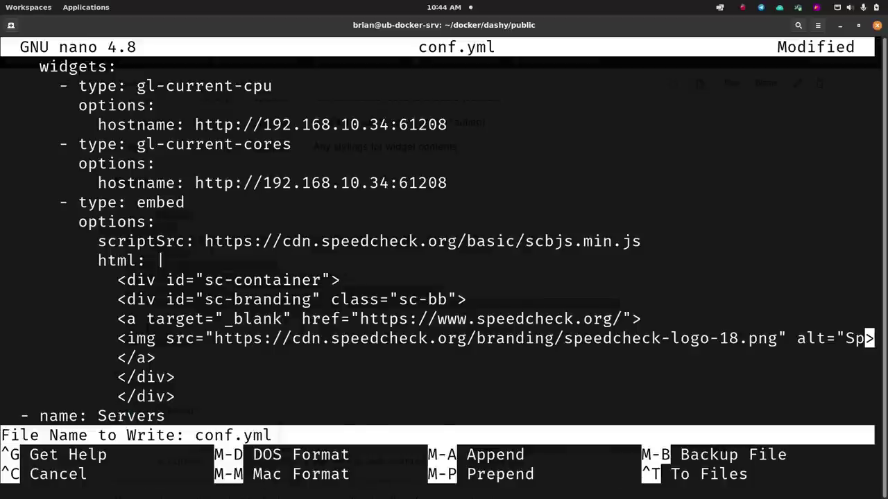
pyautogui.press('Return')
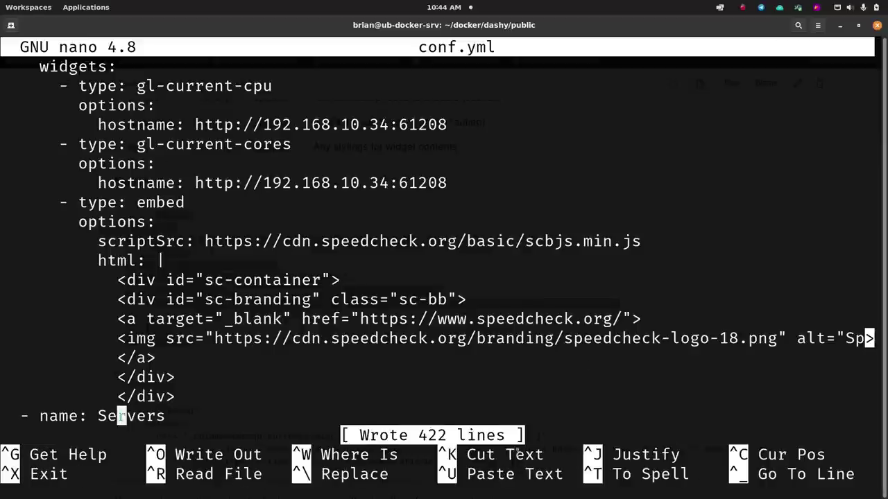
# Switch to Brave and run the speed test in the Dell Main Info section's new widget.
pyautogui.moveTo(664, 495)
pyautogui.click(639, 485)
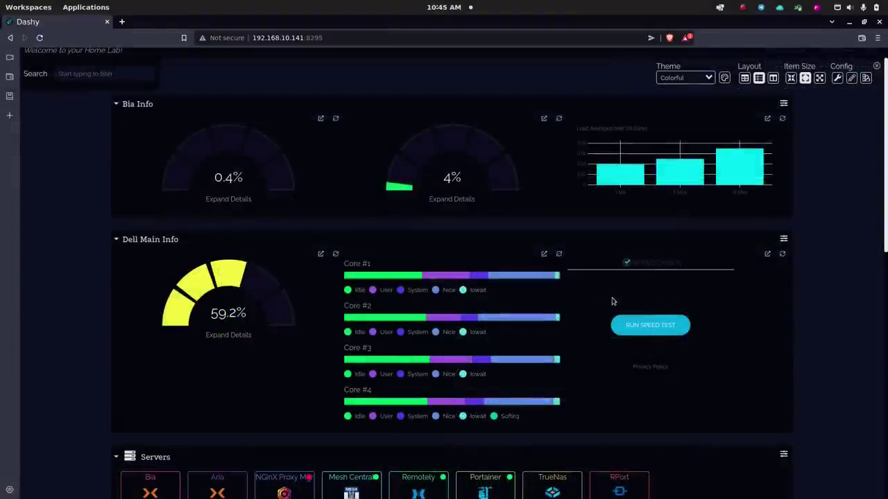
pyautogui.click(655, 325)
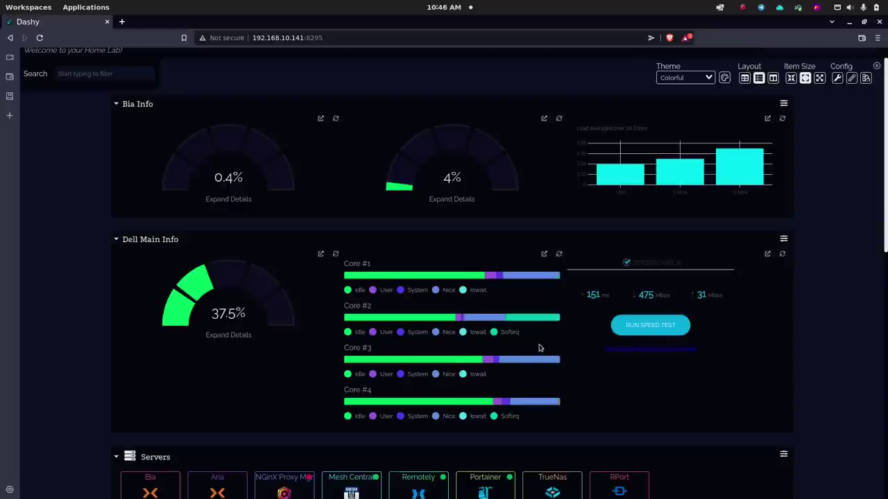
# Collapse and re-expand the Dell Main Info section, and look over the sections below it.
pyautogui.click(117, 240)
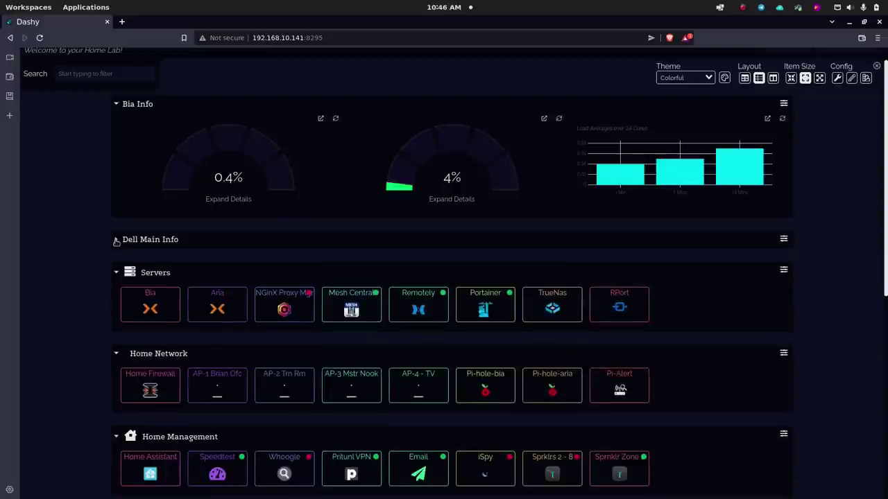
pyautogui.click(117, 240)
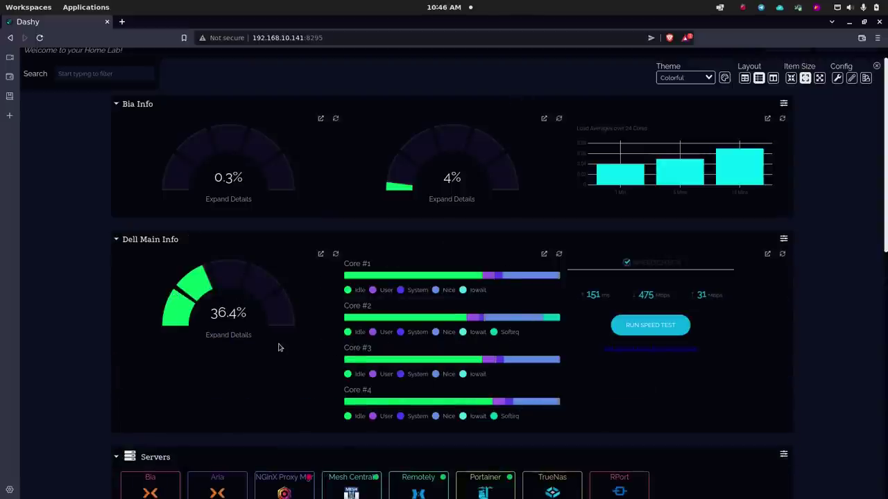
pyautogui.scroll(-3, 278, 347)
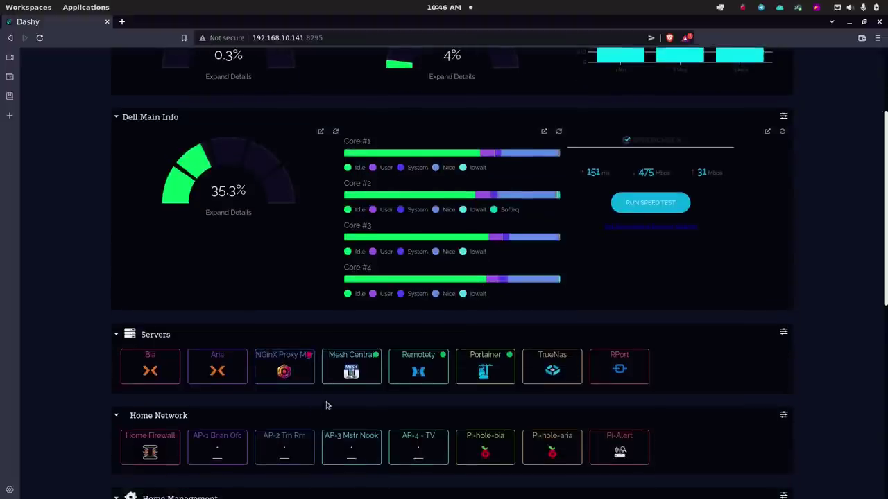
pyautogui.scroll(4, 329, 401)
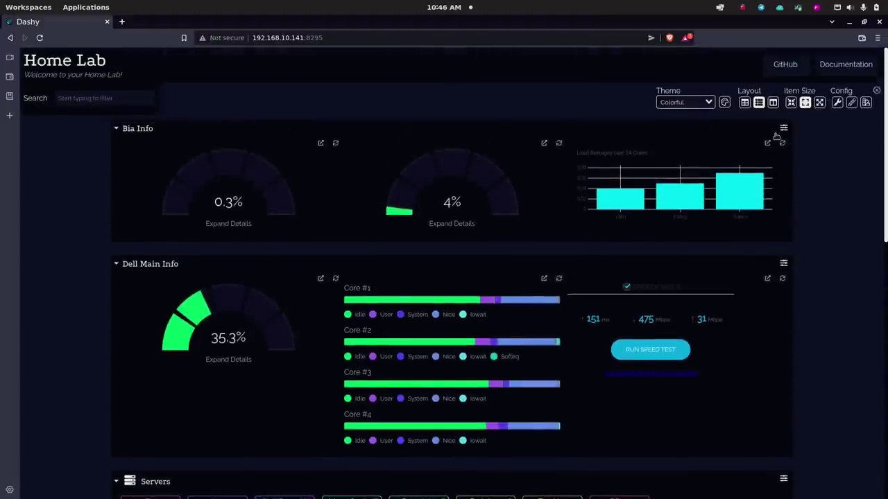
# Preview the dashboard in the auto and vertical layouts and return it to the horizontal layout.
pyautogui.click(744, 102)
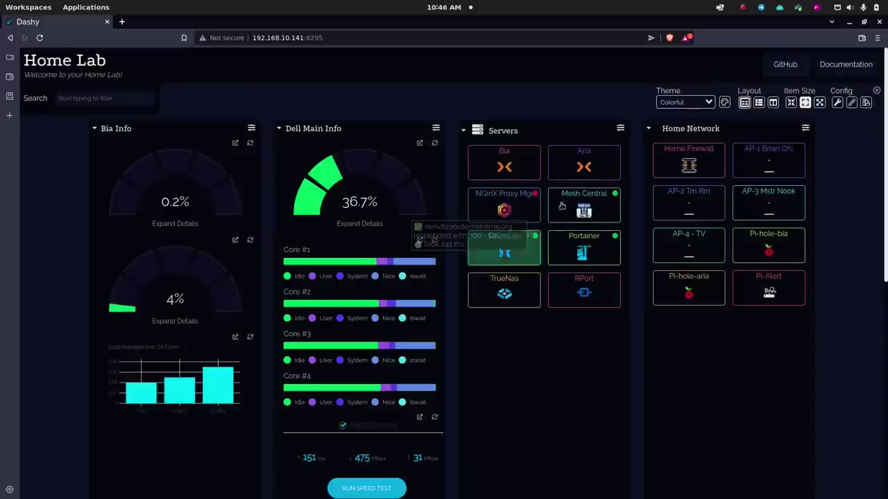
pyautogui.click(772, 103)
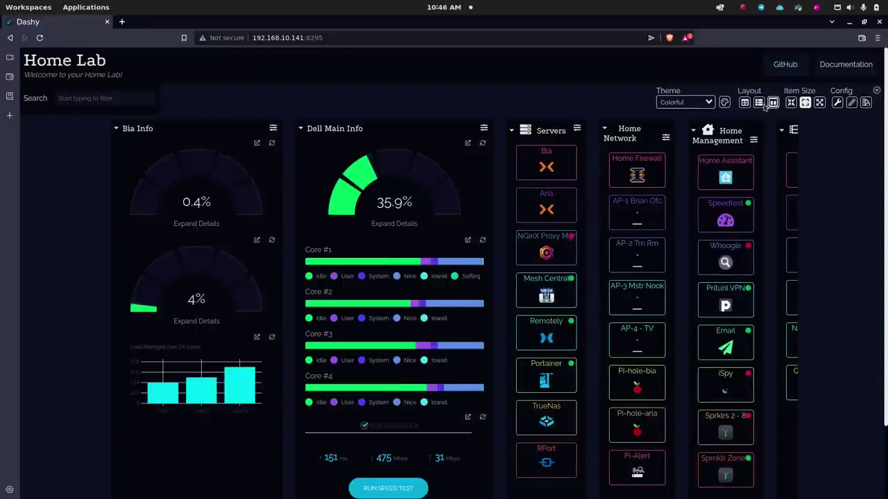
pyautogui.click(759, 103)
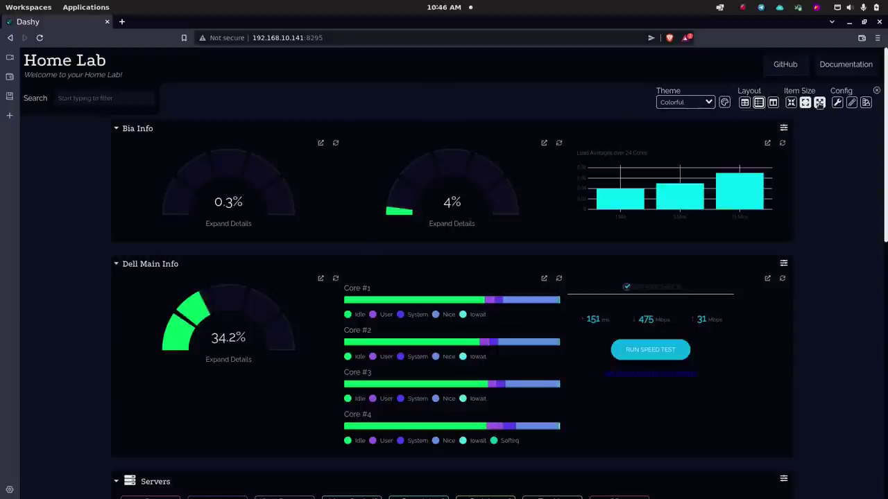
# Collapse the Dell Main Info section and change the dashboard theme to Material-Dark.
pyautogui.click(759, 103)
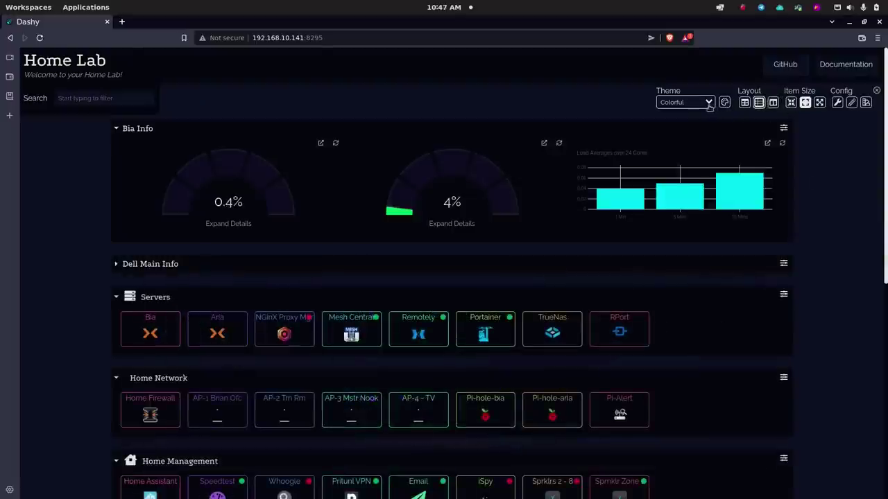
pyautogui.click(708, 103)
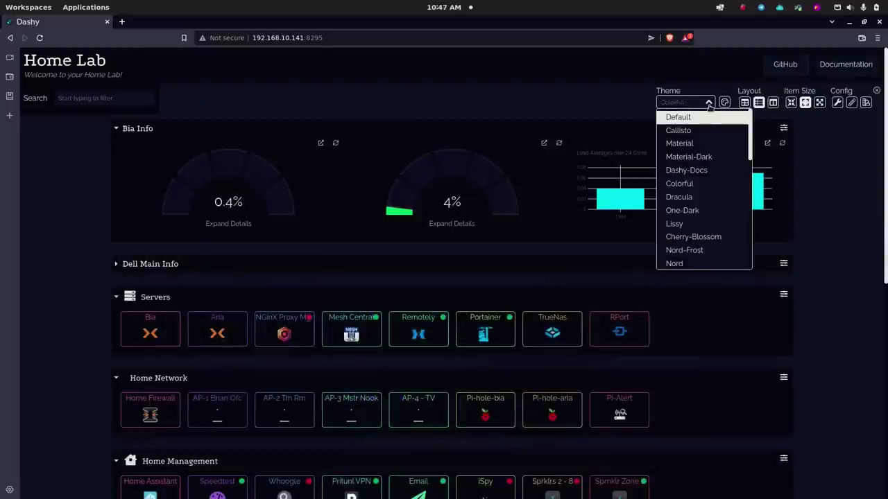
pyautogui.click(704, 158)
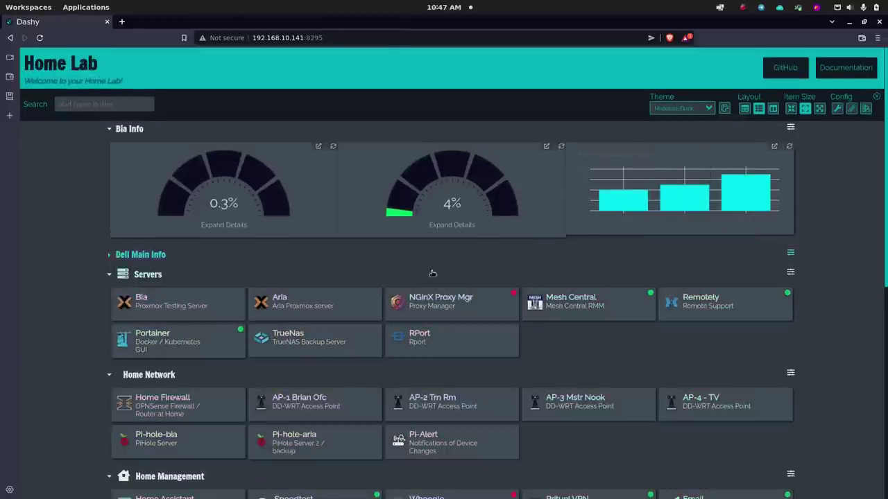
# Expand the Dell Main Info section and check how its widgets look in the current theme.
pyautogui.click(111, 256)
pyautogui.scroll(-3, 101, 298)
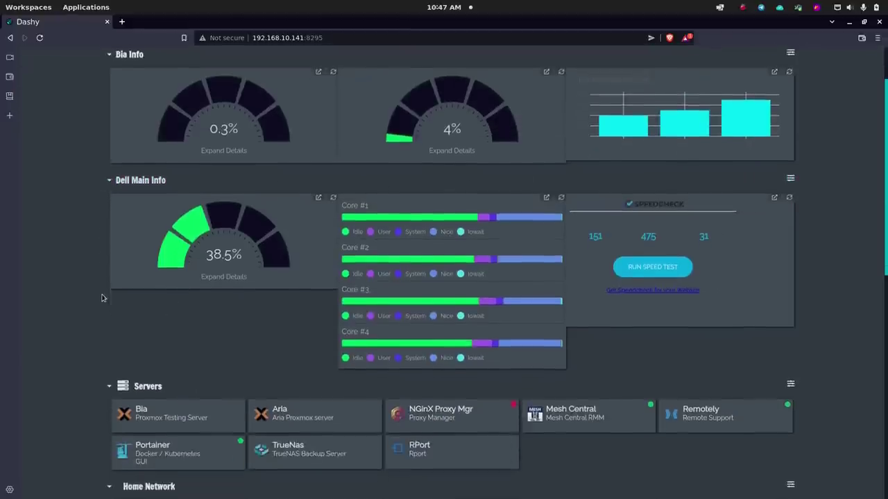
pyautogui.scroll(3, 103, 297)
pyautogui.moveTo(642, 201)
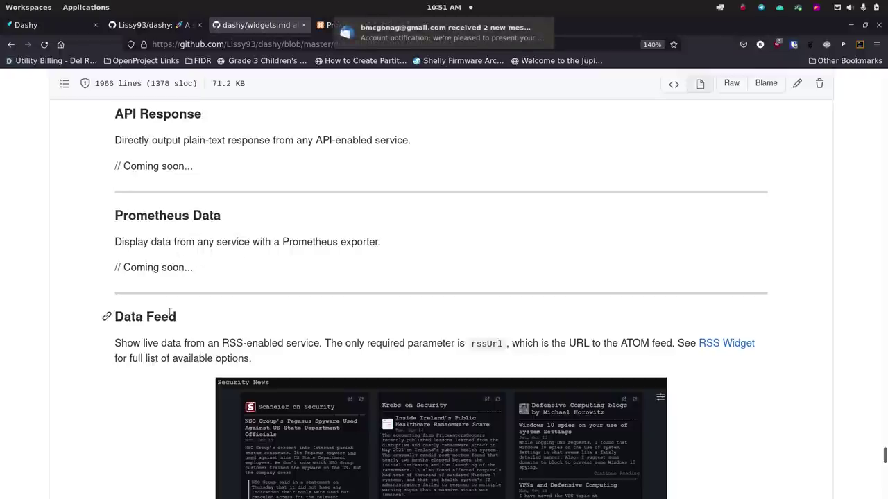
# Skim the widget documentation from Data Feed down to Raising an Issue, and back up to the Memory Usage gauge.
pyautogui.scroll(-4, 173, 262)
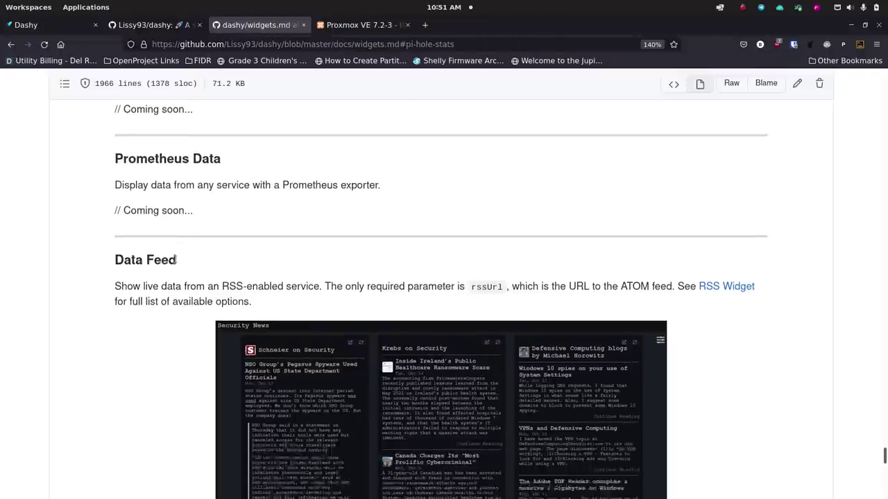
pyautogui.scroll(-20, 175, 262)
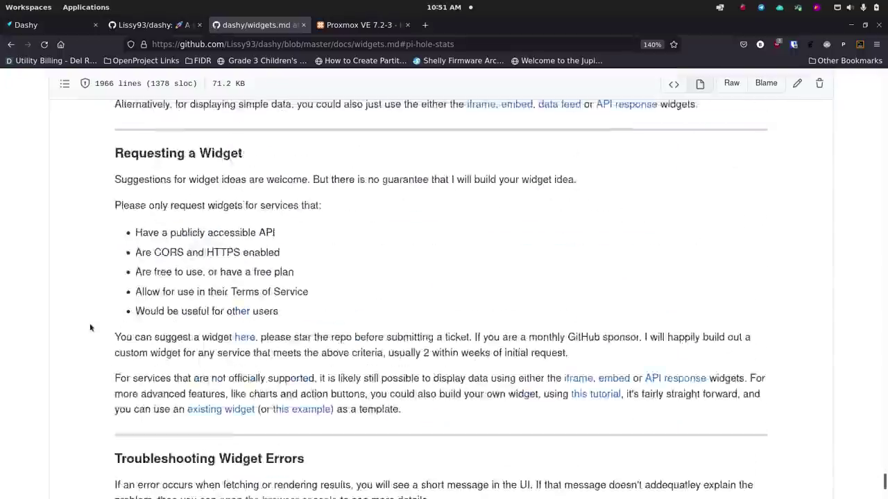
pyautogui.scroll(-1, 91, 327)
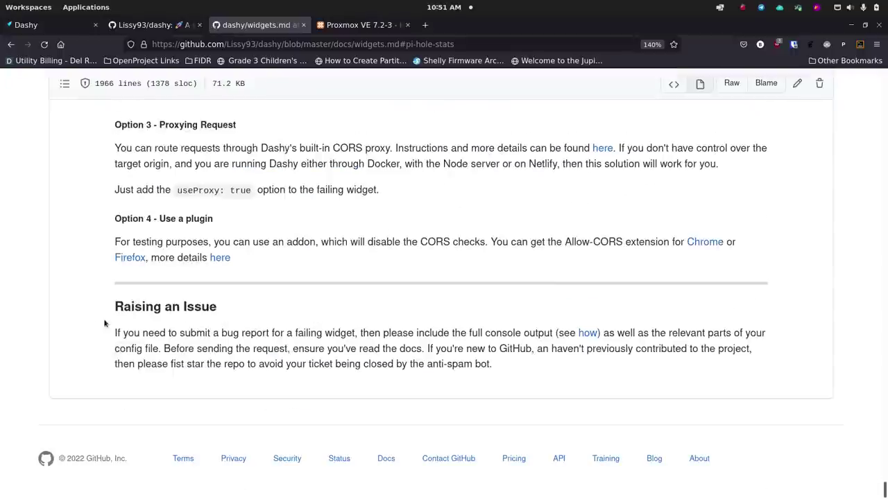
pyautogui.scroll(20, 105, 323)
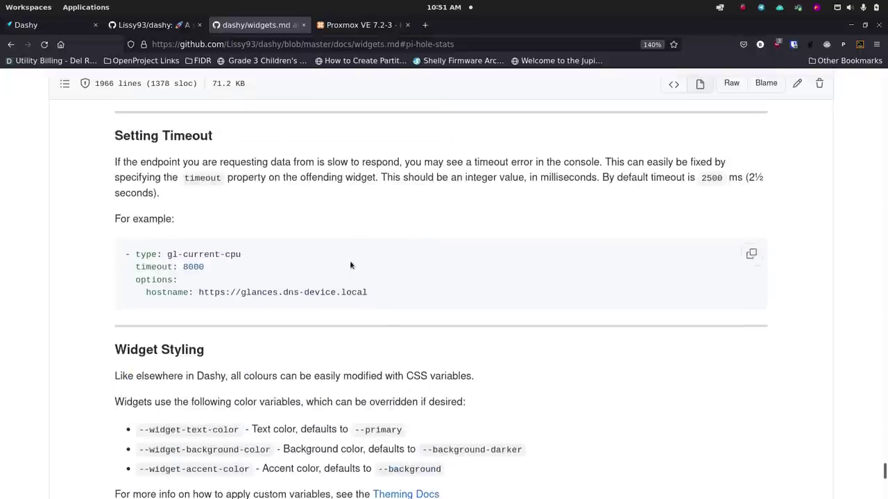
pyautogui.scroll(20, 349, 265)
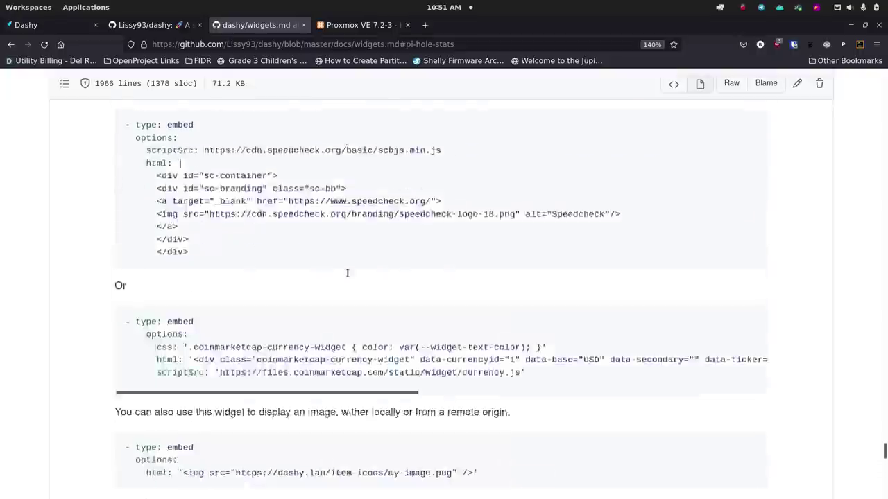
pyautogui.scroll(20, 347, 272)
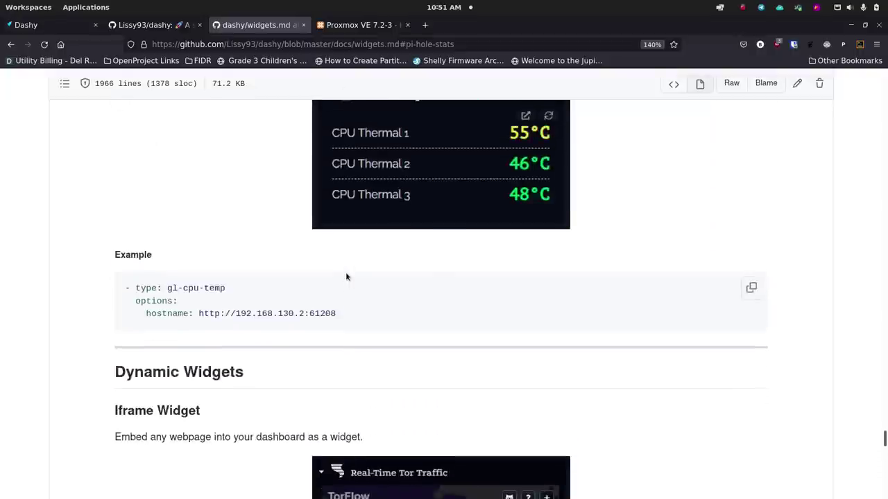
pyautogui.scroll(20, 347, 277)
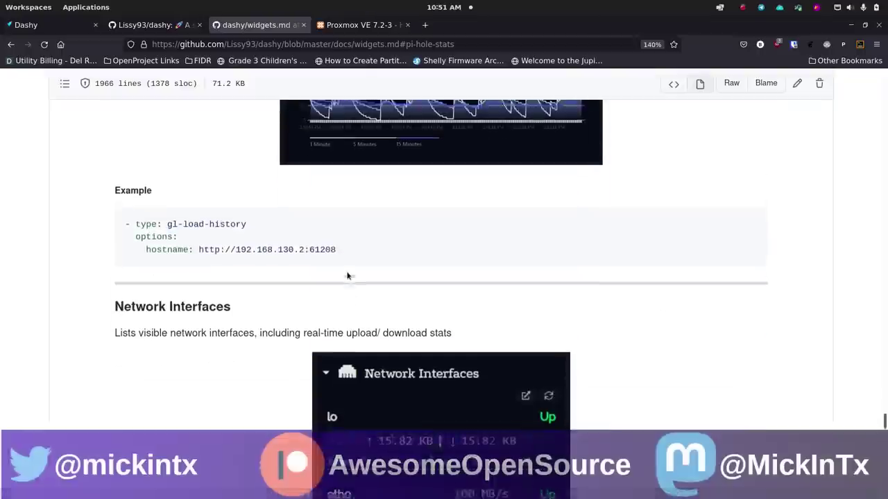
pyautogui.scroll(20, 347, 276)
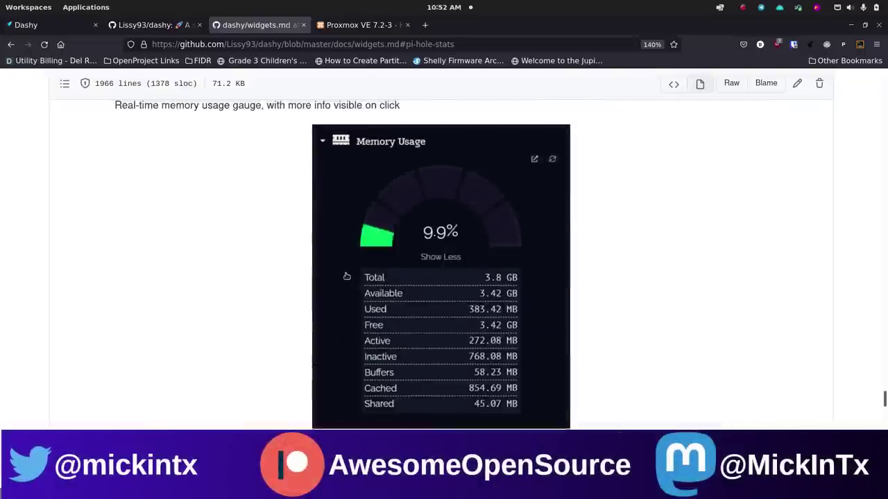
# Skim the widget documentation upward from Memory Usage past System Resource Monitoring, the Pi-Hole widgets, stock prices and Sports Scores to Covid Stats.
pyautogui.scroll(20, 347, 276)
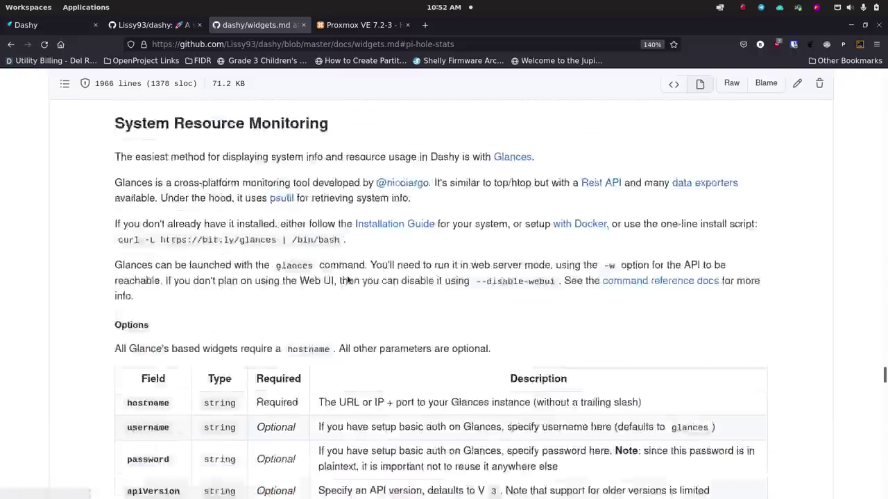
pyautogui.scroll(15, 347, 280)
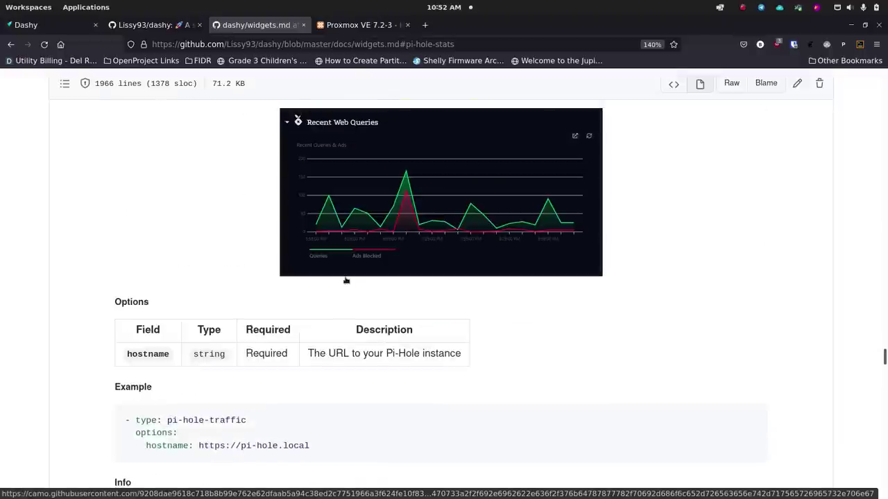
pyautogui.scroll(15, 367, 273)
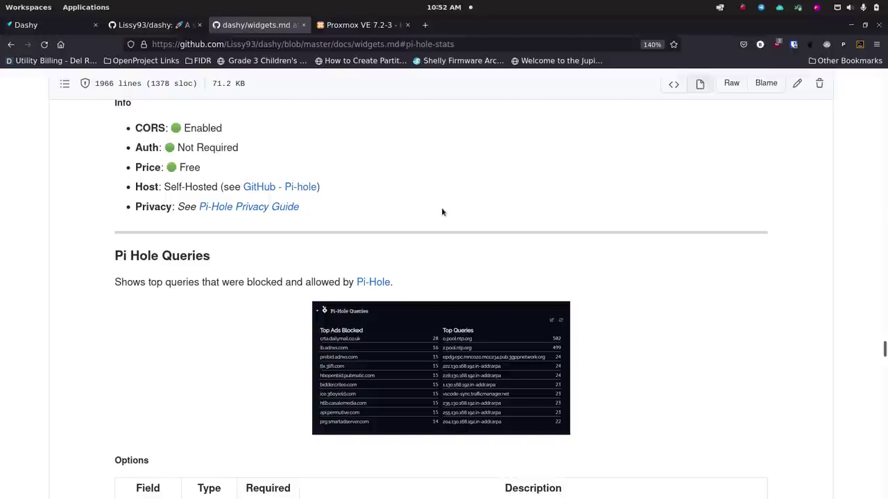
pyautogui.scroll(-20, 423, 212)
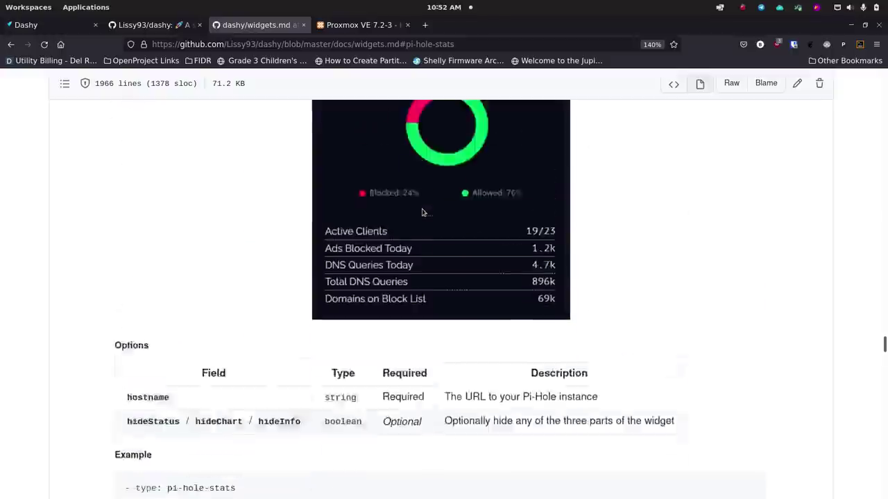
pyautogui.scroll(-20, 423, 212)
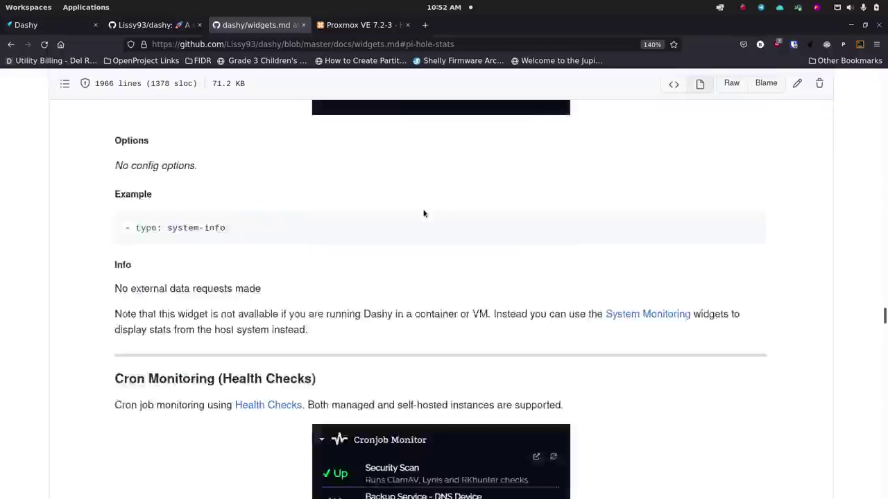
pyautogui.scroll(15, 423, 213)
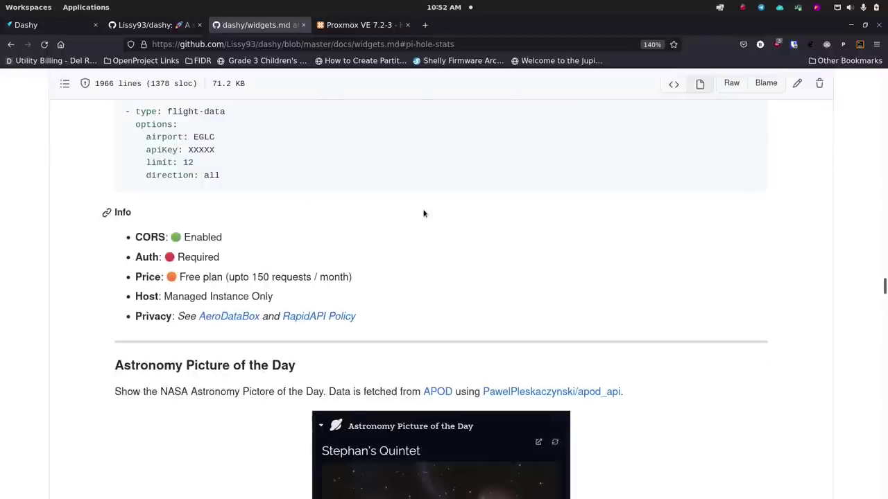
pyautogui.scroll(15, 720, 209)
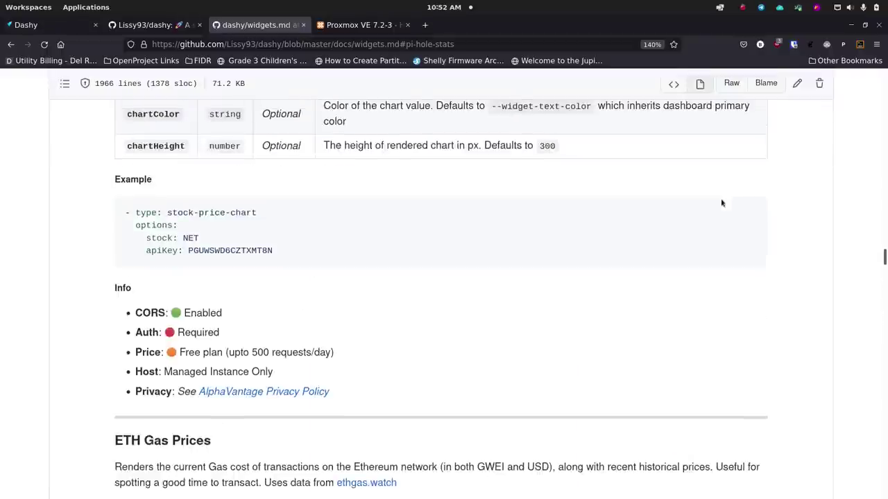
pyautogui.scroll(5, 780, 228)
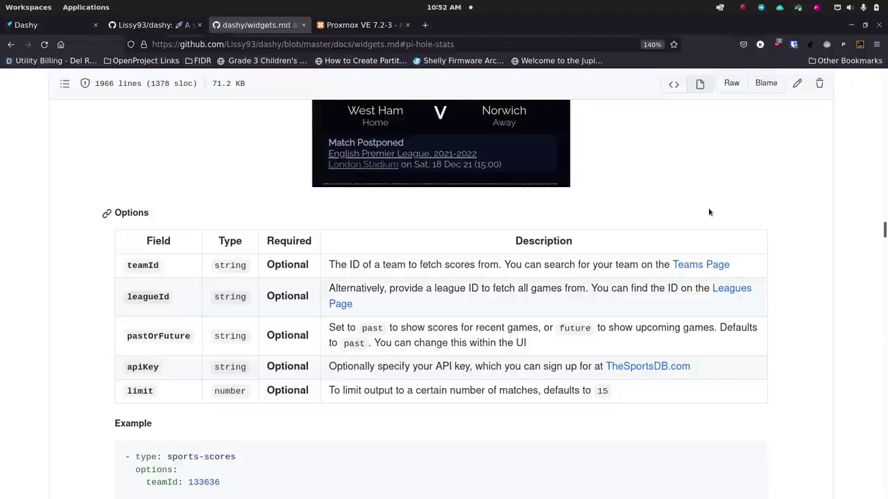
pyautogui.scroll(6, 708, 208)
pyautogui.scroll(10, 708, 214)
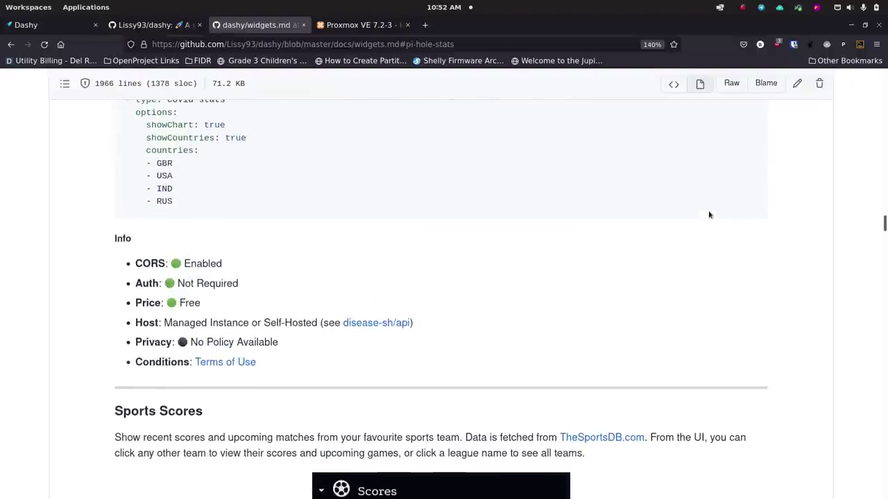
pyautogui.scroll(2, 709, 215)
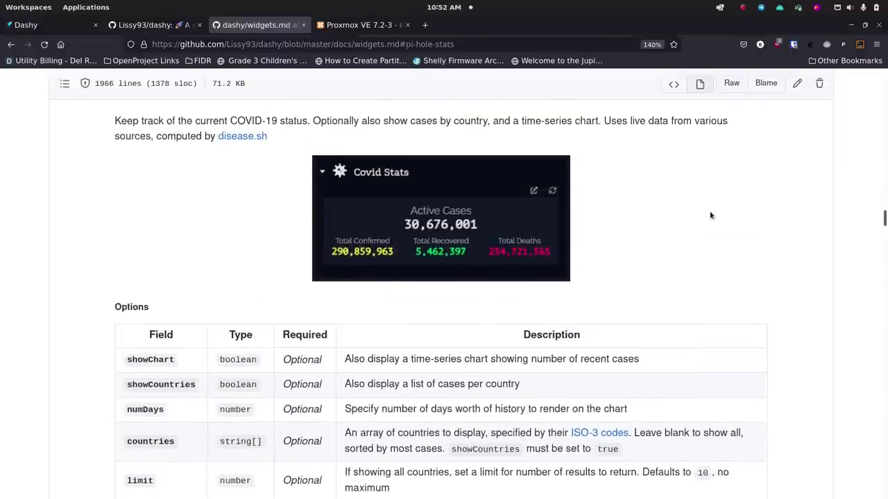